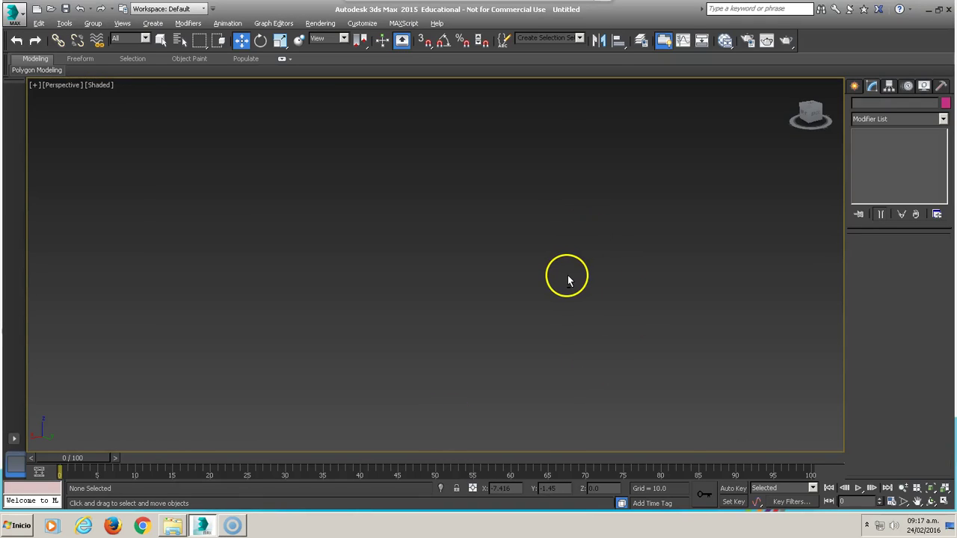
Show four viewports with the Perspective grid on and zoomed to fit, then open the Create panel
key(alt+w)
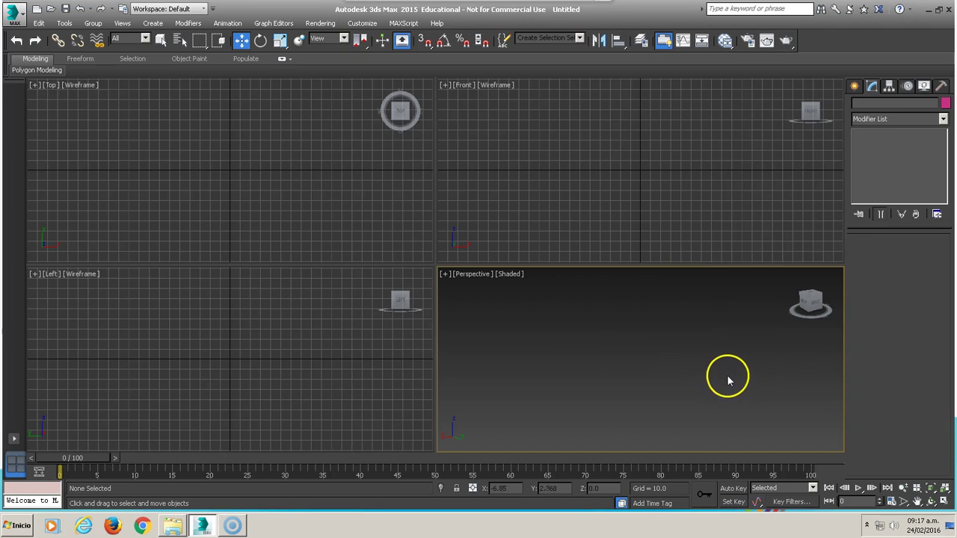
key(g)
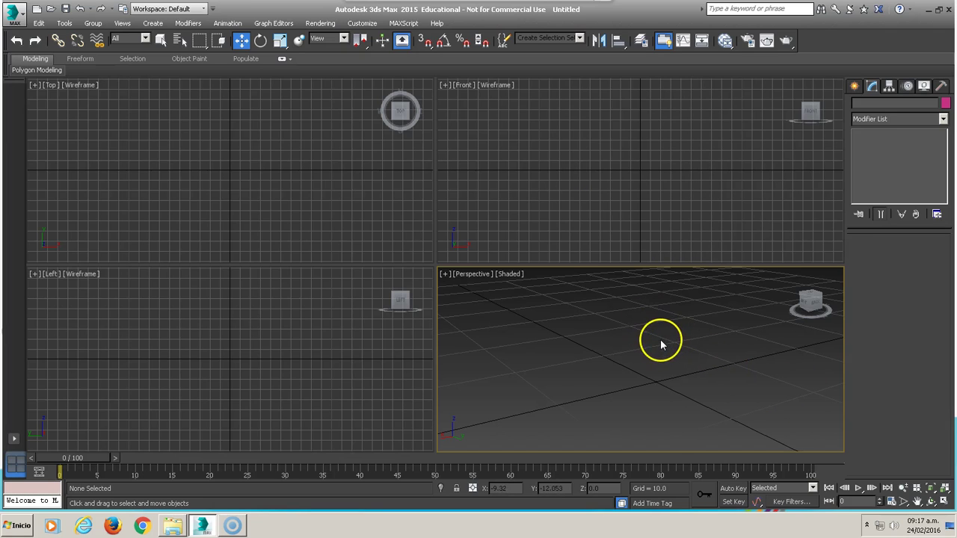
key(z)
click(463, 192)
click(385, 195)
click(290, 306)
click(581, 334)
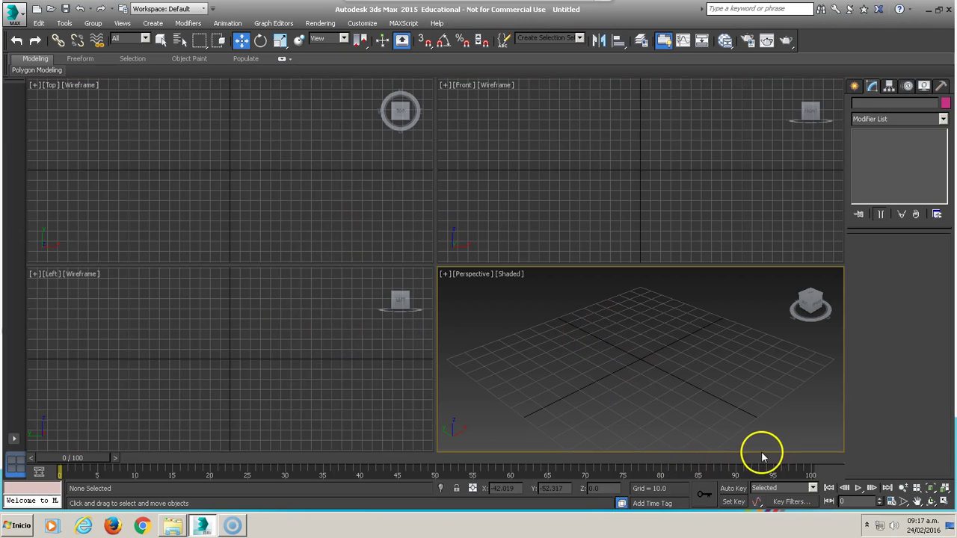
click(855, 86)
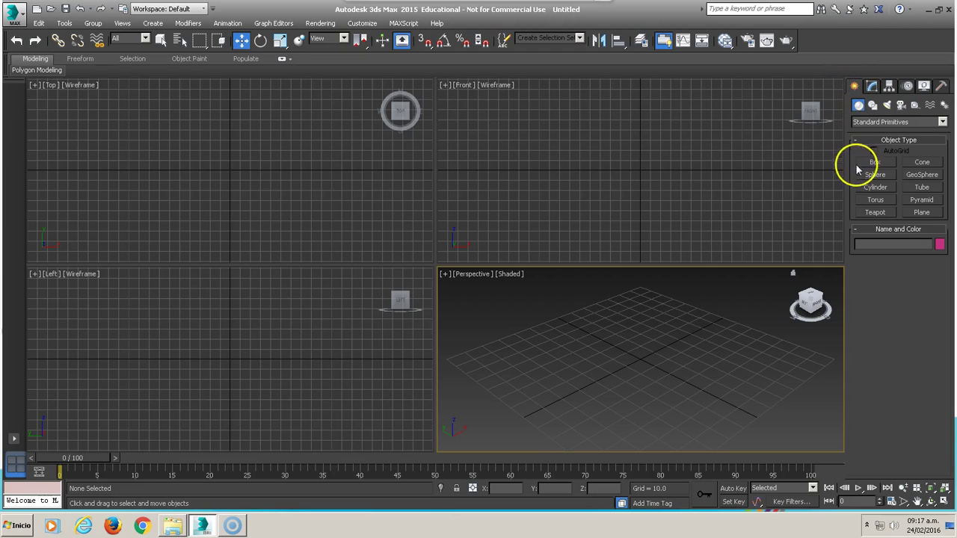
Draw Plane001 in the Top view, about 123.894 × 219.469, with 100 × 100 segments
click(920, 211)
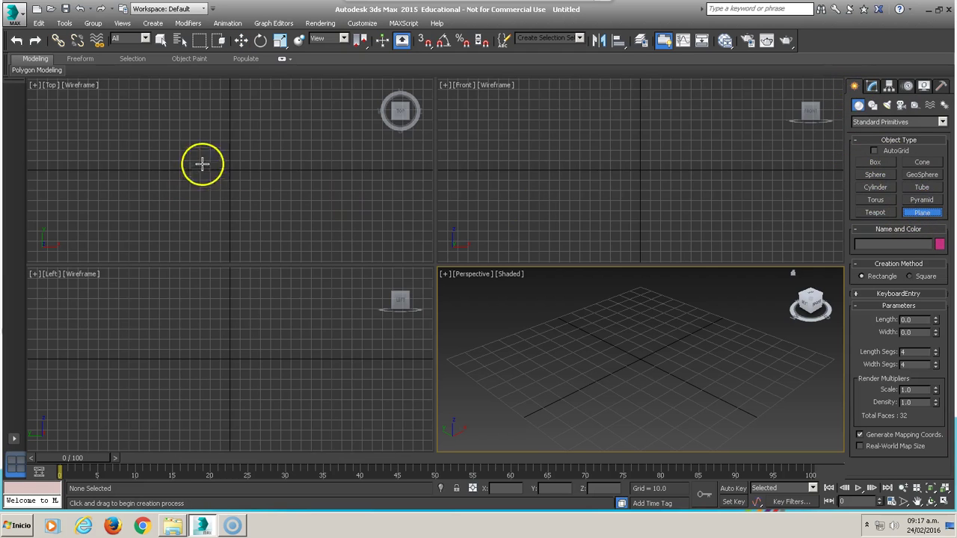
click(222, 208)
drag(221, 209, 320, 235)
text(100)
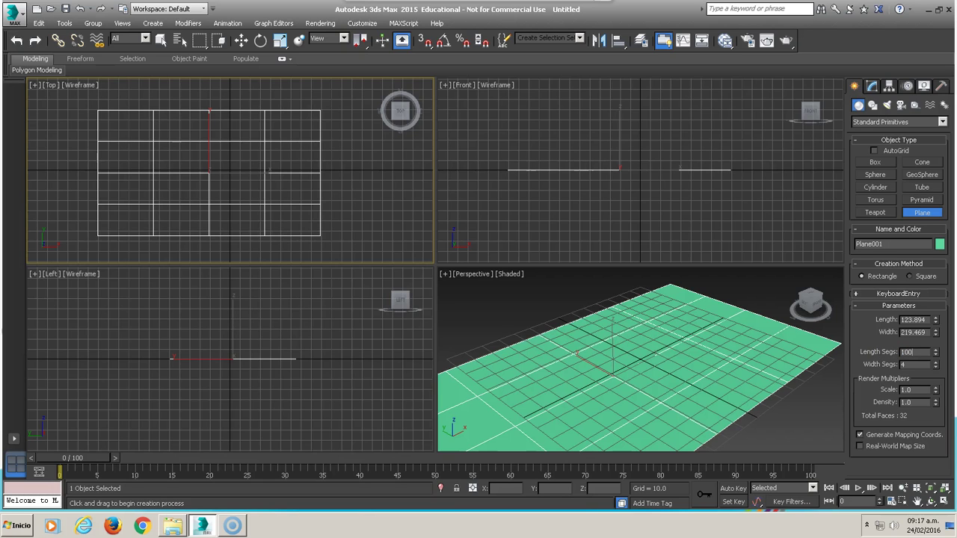
key(Tab)
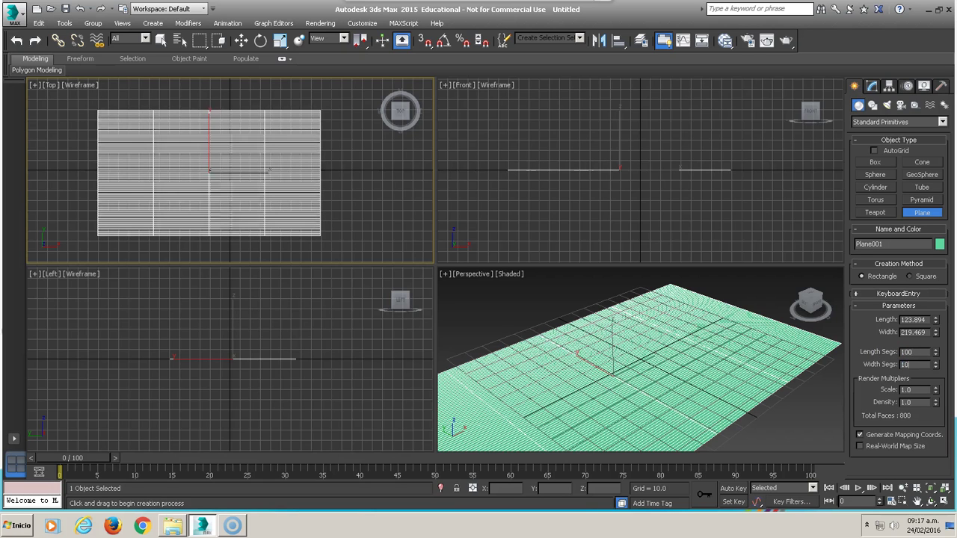
text(0)
key(Return)
click(711, 321)
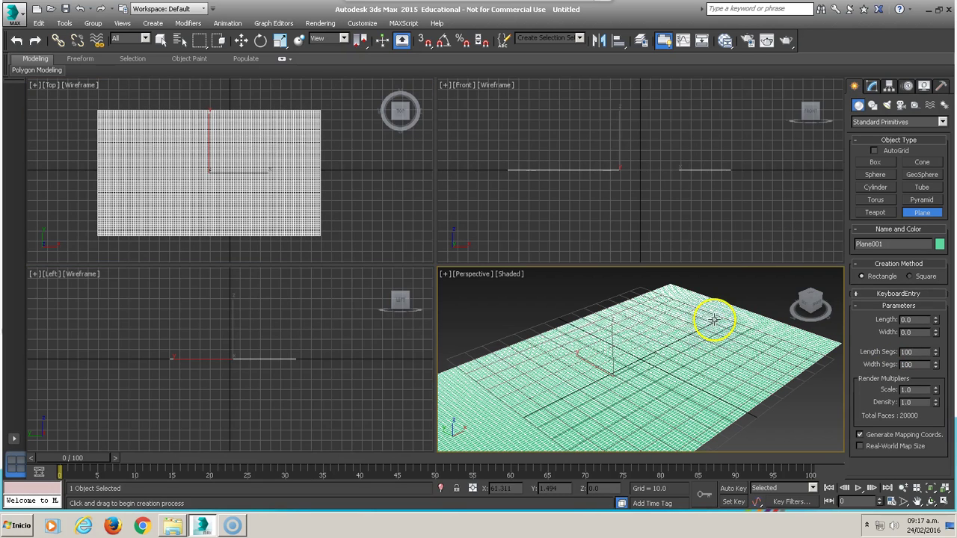
right_click(714, 320)
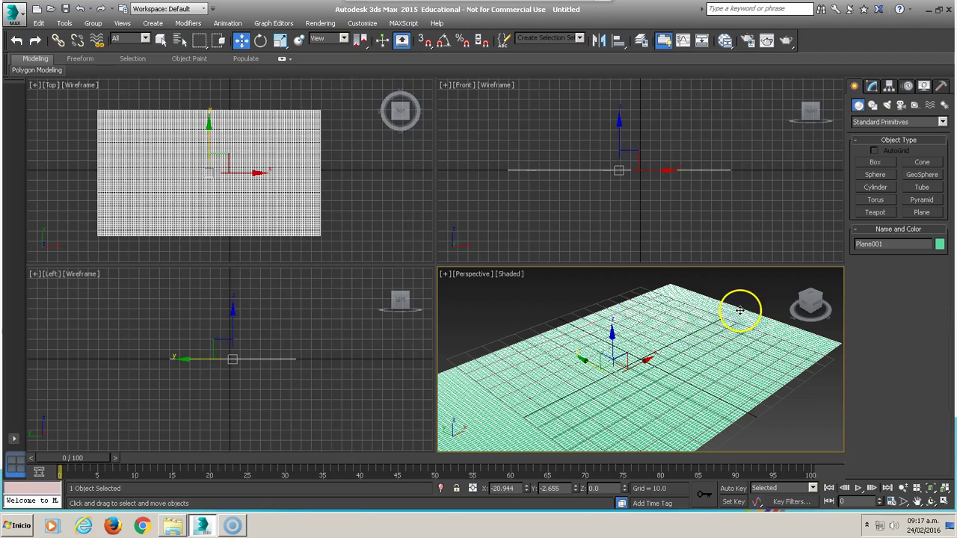
click(872, 87)
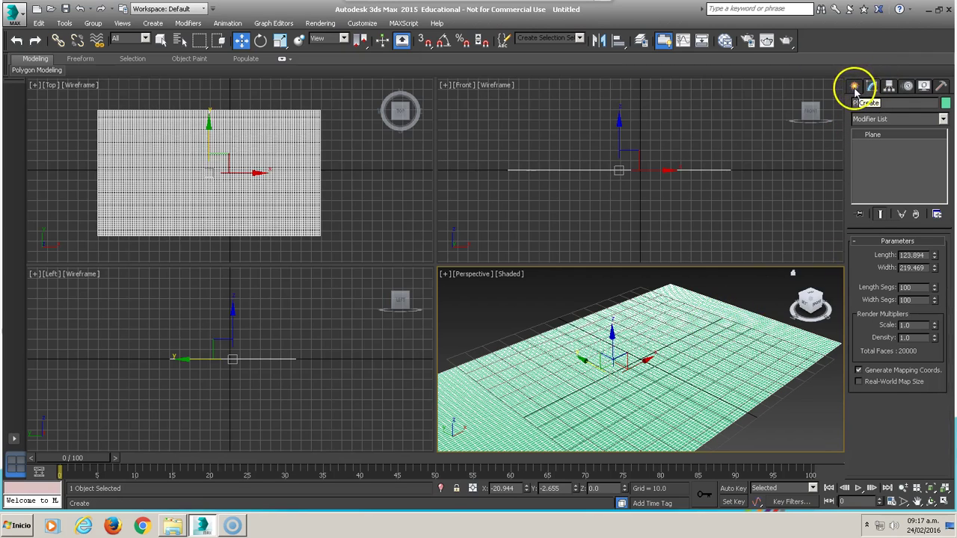
click(856, 88)
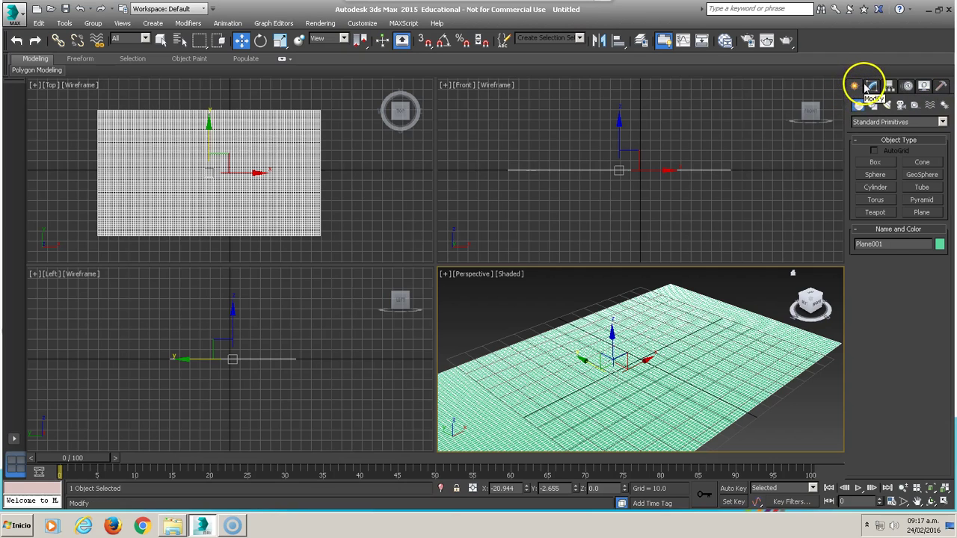
click(871, 87)
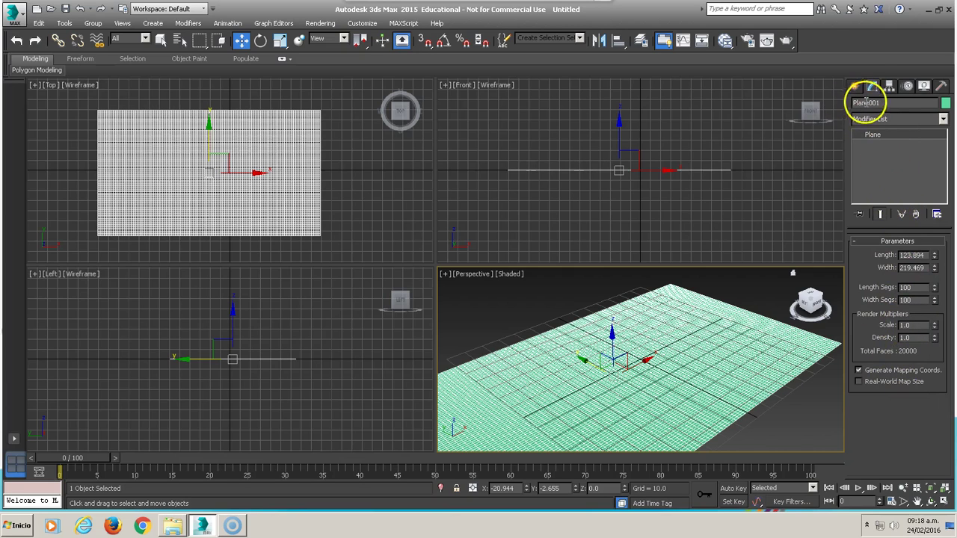
Add a Noise modifier to Plane001 with Scale 9.0 and Z strength 4.177
click(944, 121)
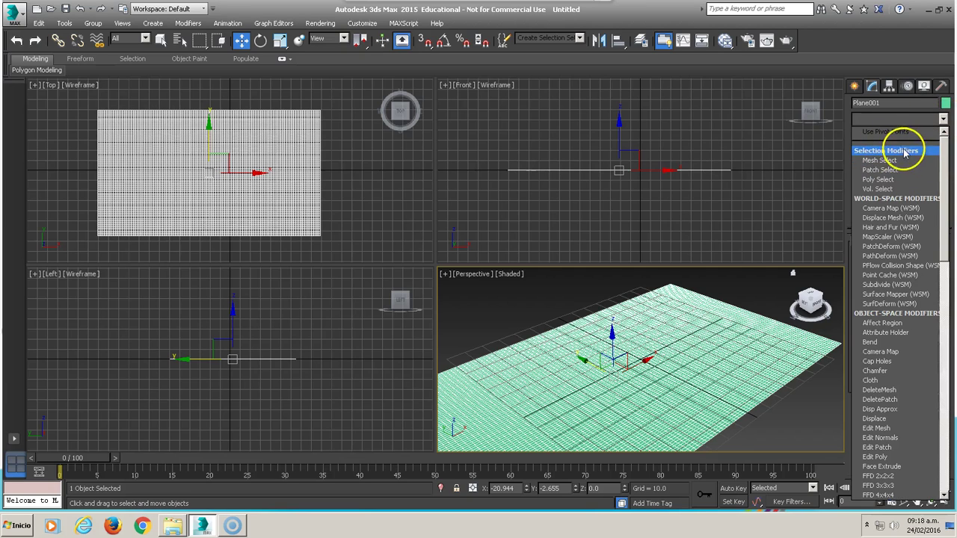
drag(945, 213, 940, 293)
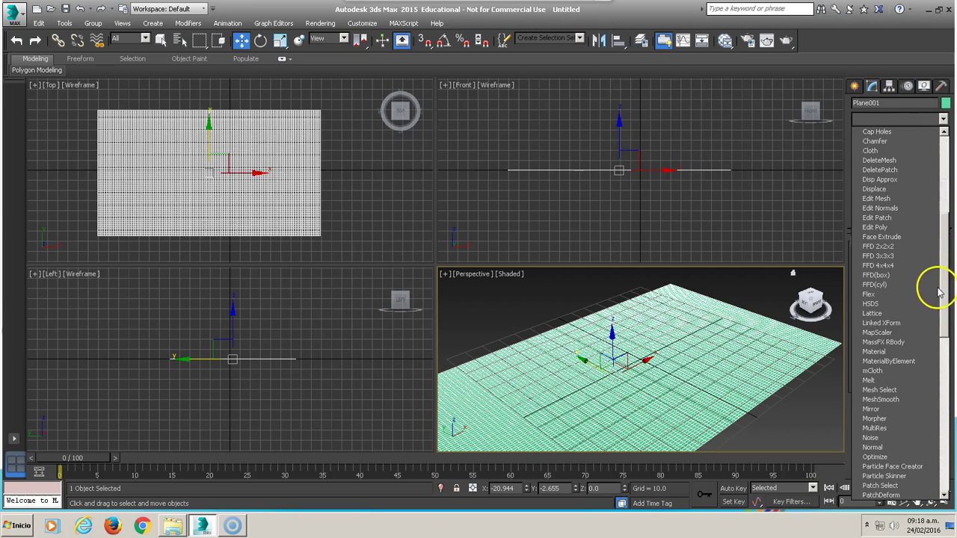
drag(940, 293, 934, 345)
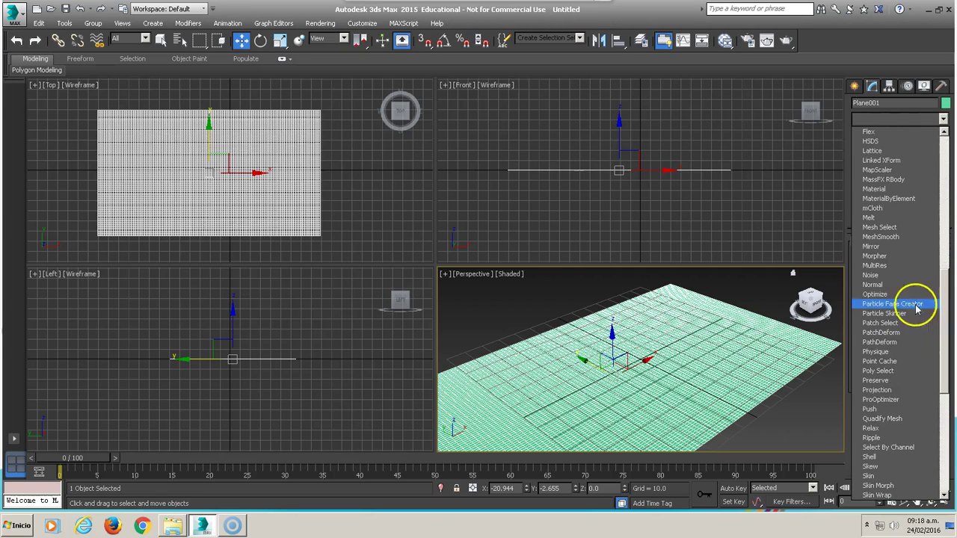
click(886, 277)
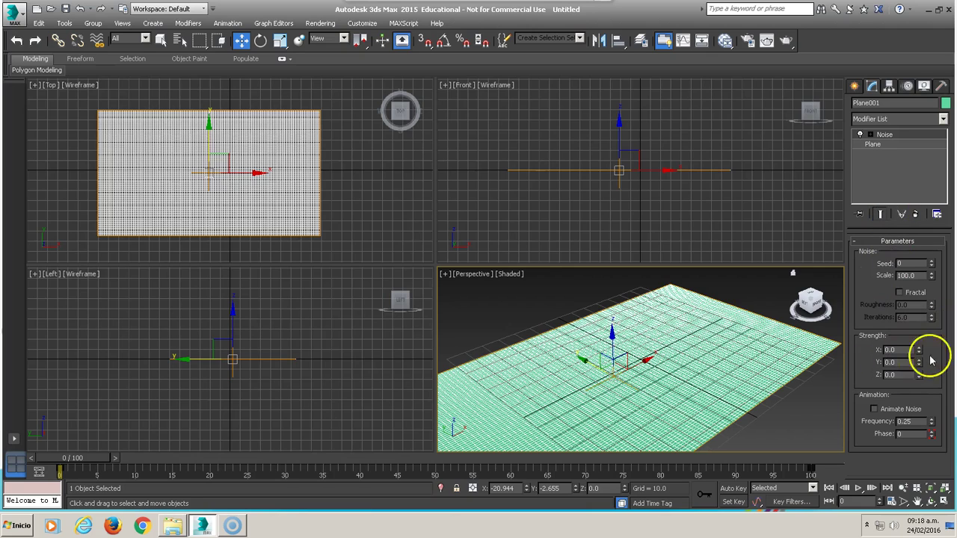
mouse_move(918, 376)
mouse_down()
mouse_move(896, 423)
mouse_move(854, 222)
mouse_up()
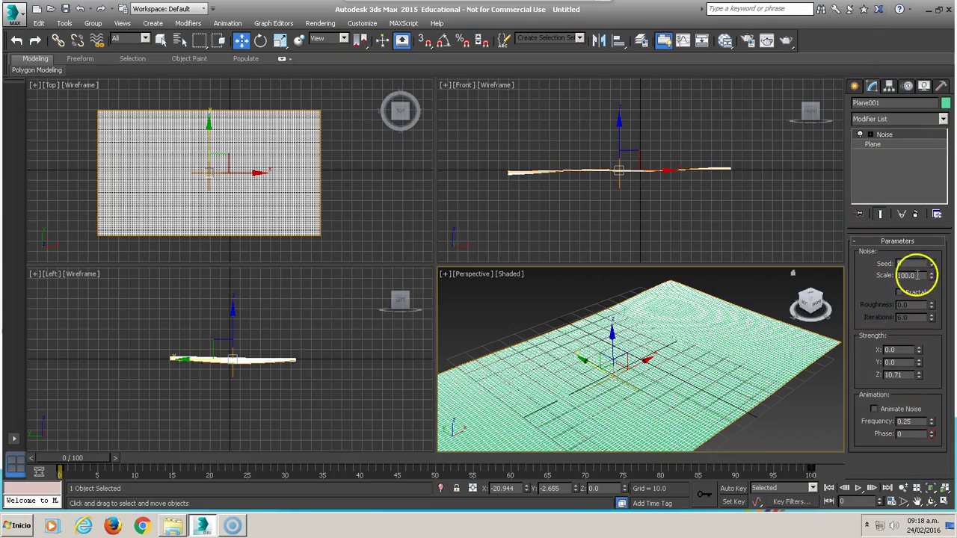
drag(934, 276, 946, 328)
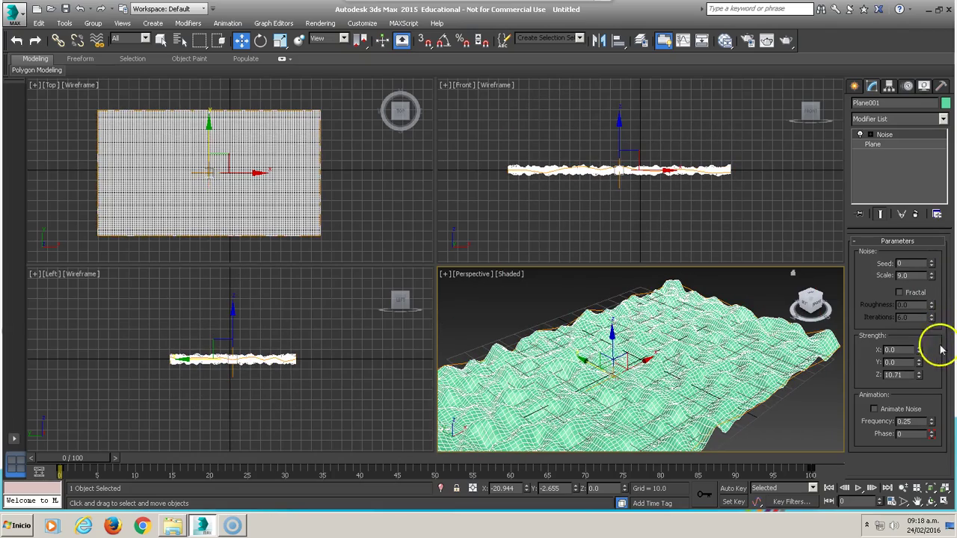
drag(918, 375, 926, 406)
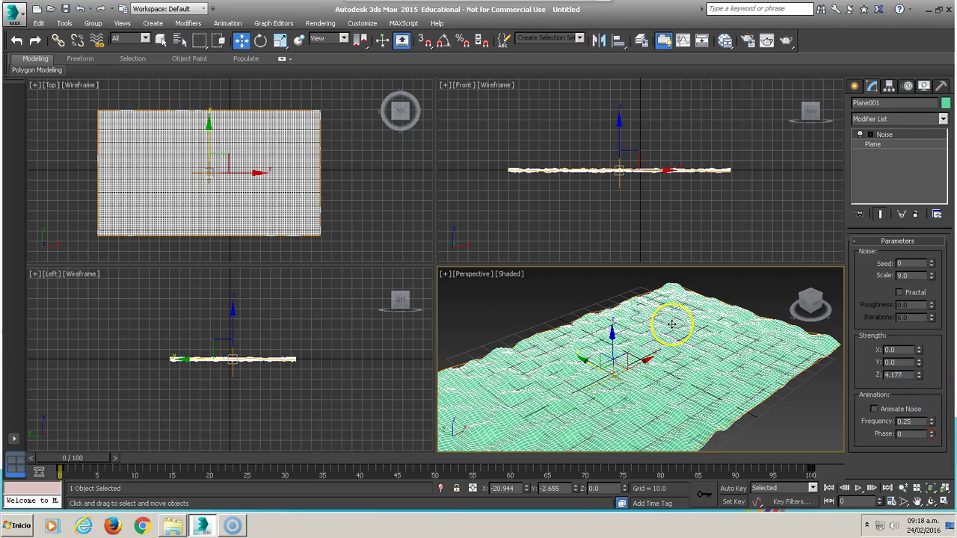
Freeze the terrain plane so lines can be drawn over it
click(854, 86)
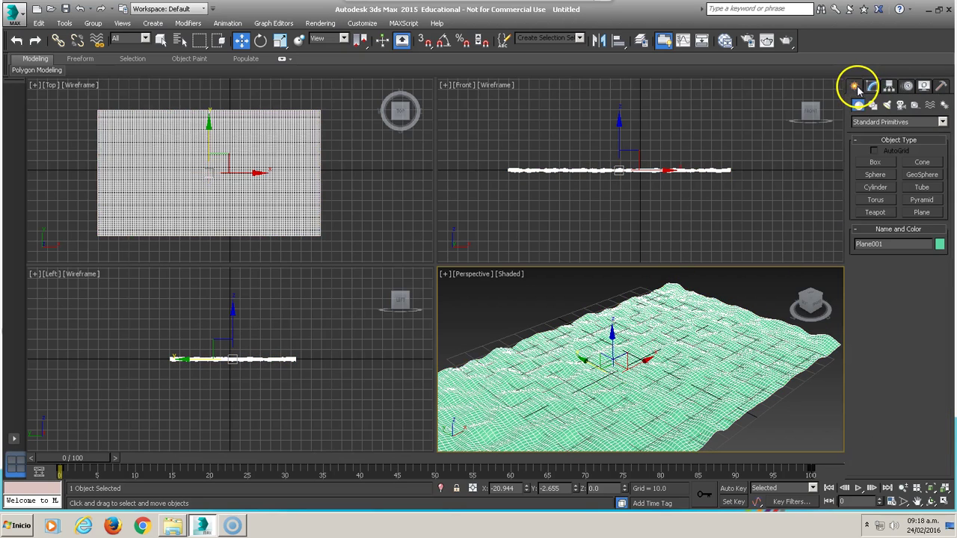
click(872, 105)
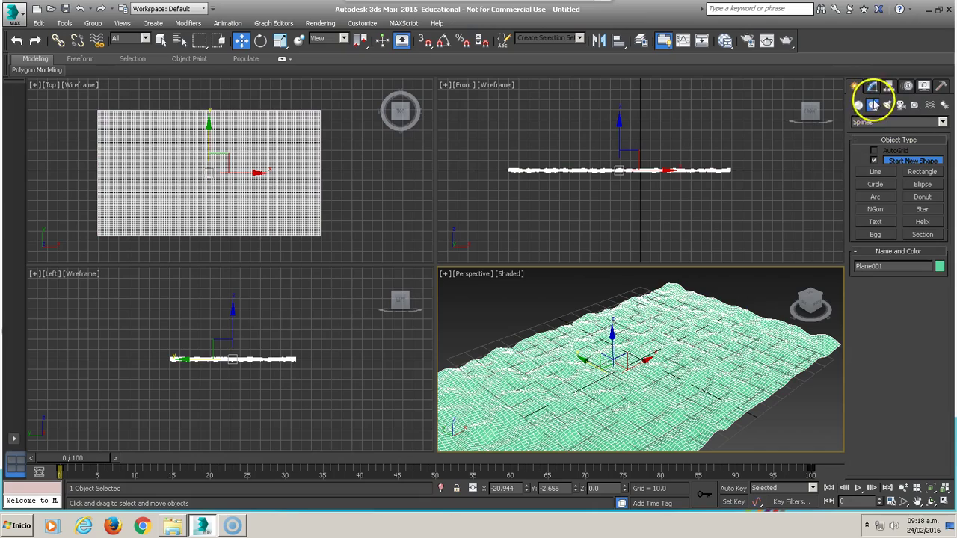
click(875, 171)
scroll(161, 183, up, 2)
scroll(192, 179, up, 2)
scroll(235, 220, down, 1)
scroll(231, 206, down, 2)
scroll(233, 196, up, 2)
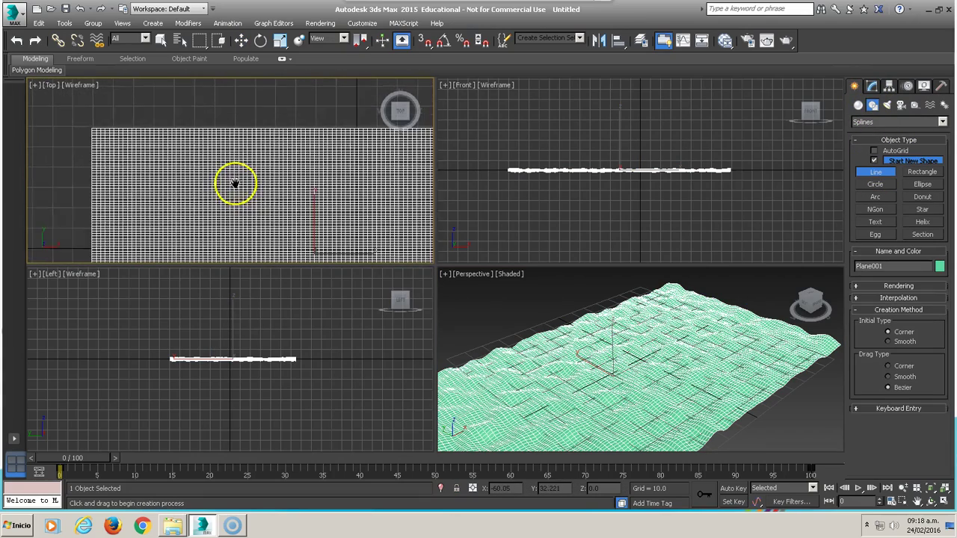
scroll(230, 181, down, 1)
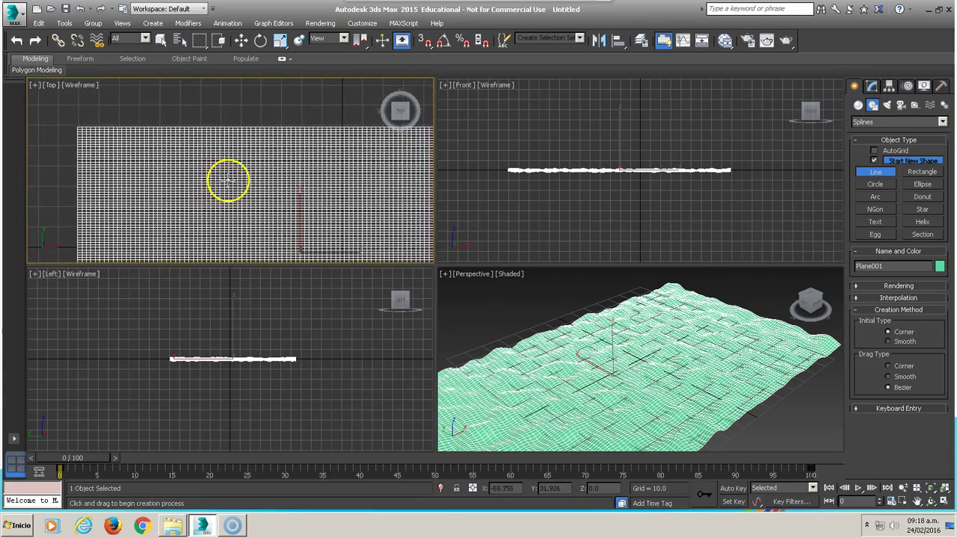
right_click(283, 199)
right_click(284, 198)
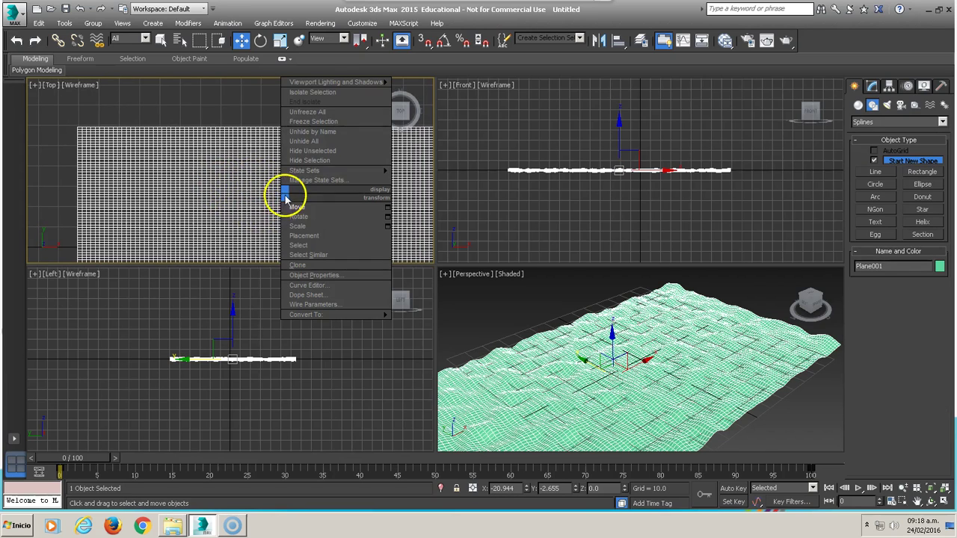
click(311, 121)
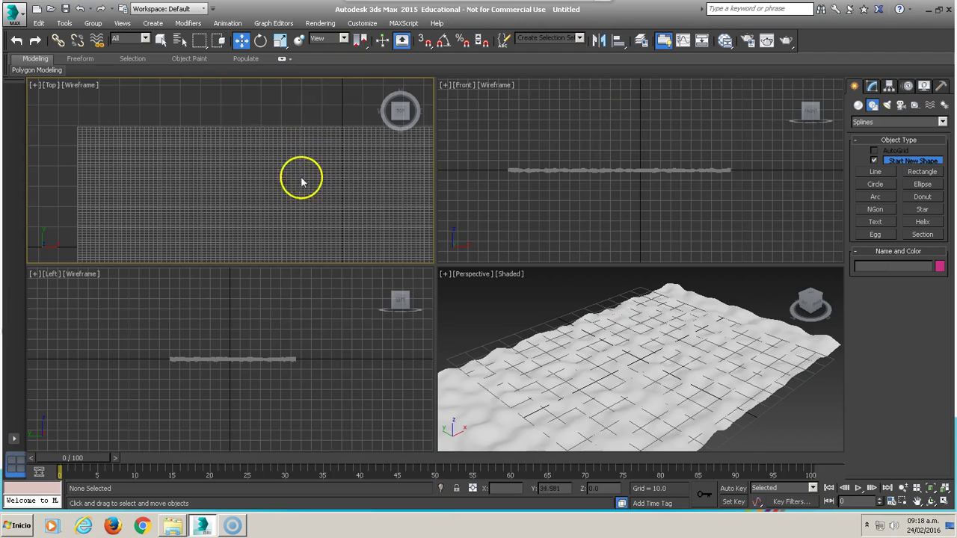
Draw a curved three-point line across the terrain in the Top view
click(624, 357)
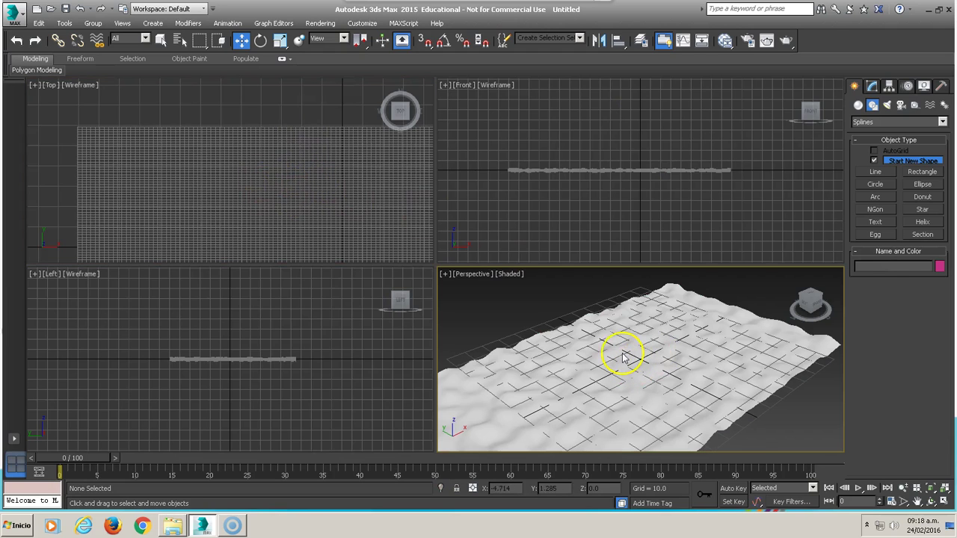
click(875, 171)
mouse_move(348, 227)
middle_down()
mouse_move(158, 189)
mouse_move(271, 149)
middle_up()
scroll(271, 154, up, 3)
scroll(258, 179, up, 2)
click(265, 177)
click(251, 150)
click(235, 142)
right_click(234, 142)
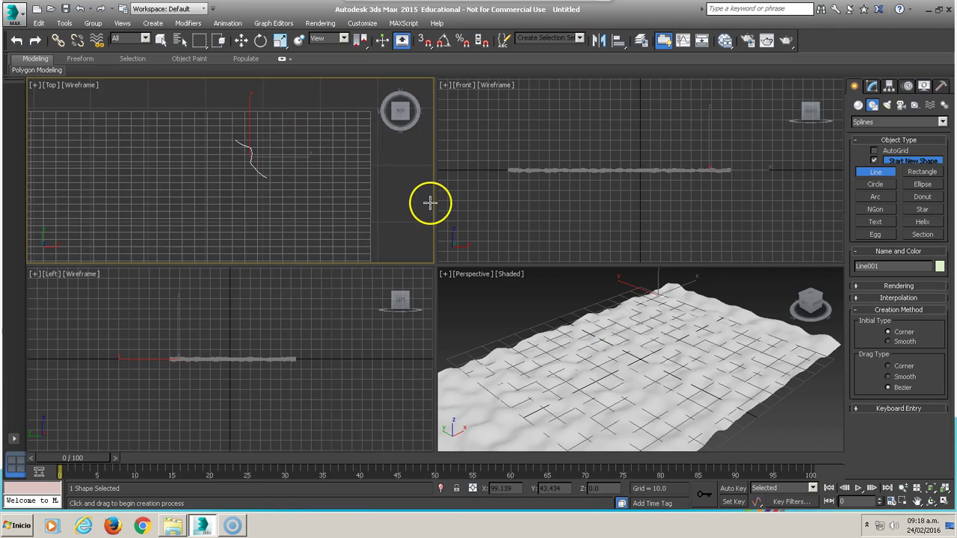
Make Line001 renderable in viewport and renderer with thickness 0.66
click(872, 87)
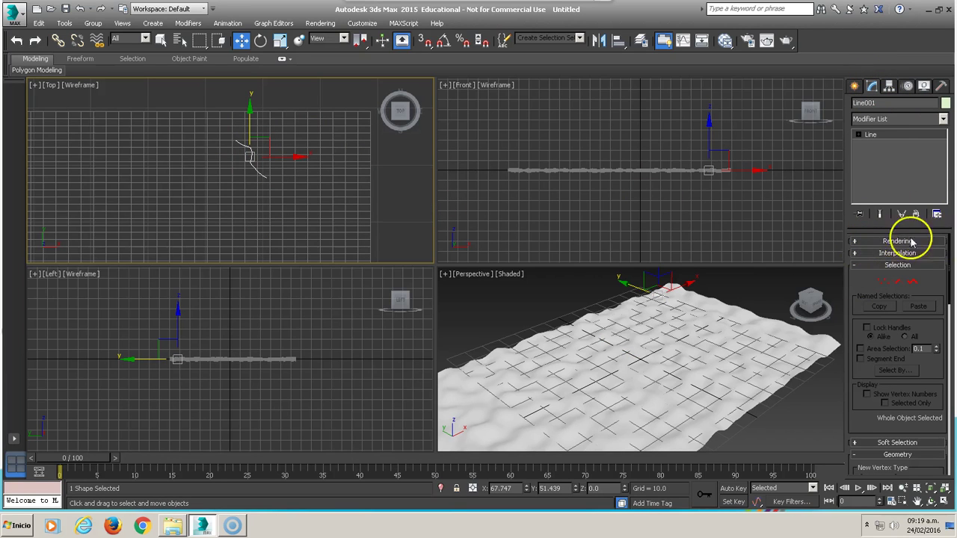
click(856, 242)
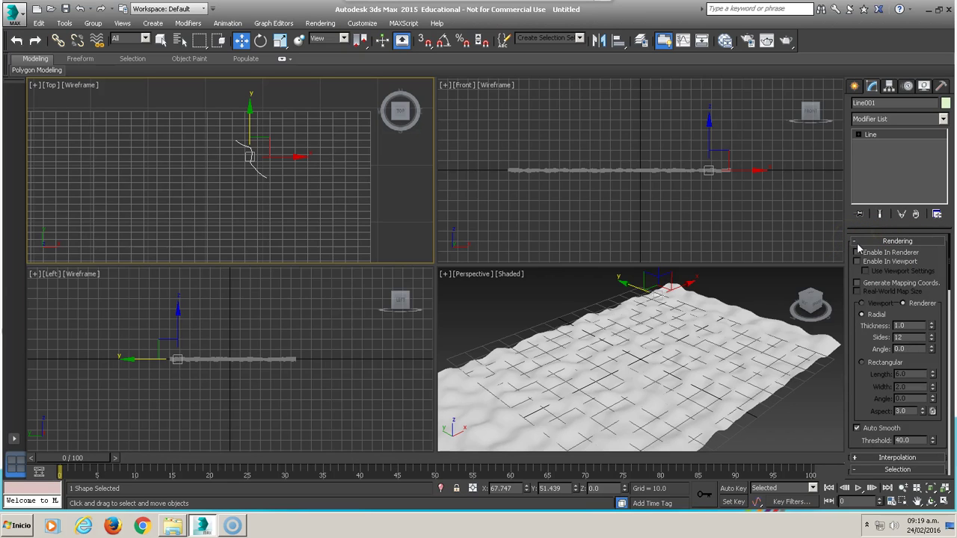
click(857, 252)
click(857, 262)
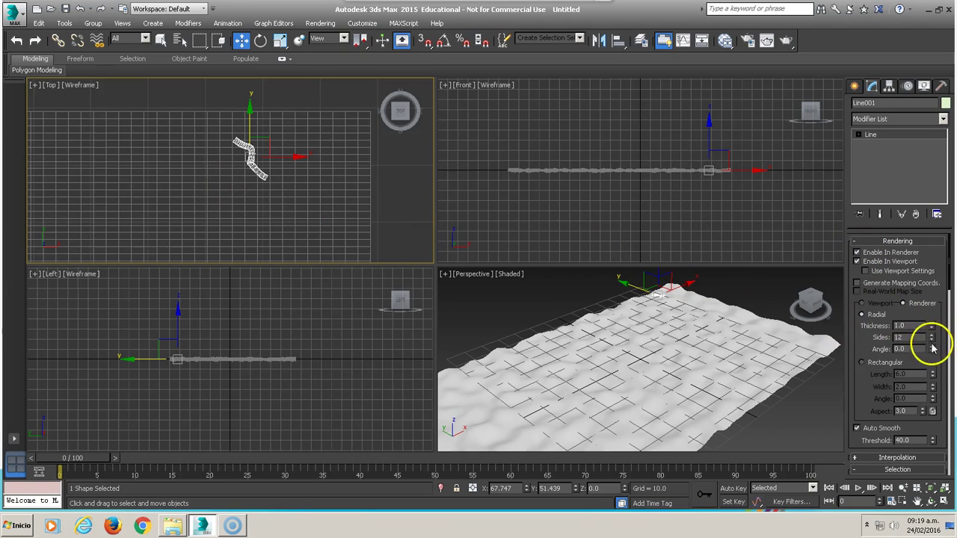
drag(931, 330, 934, 348)
Draw three more short stick lines radiating from the centre in the Top view
click(855, 85)
click(871, 105)
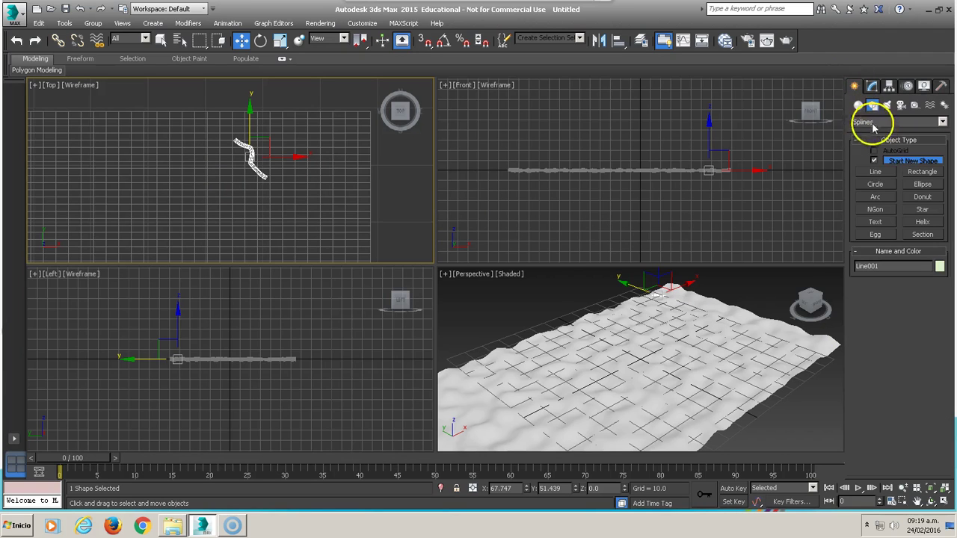
click(876, 171)
click(279, 177)
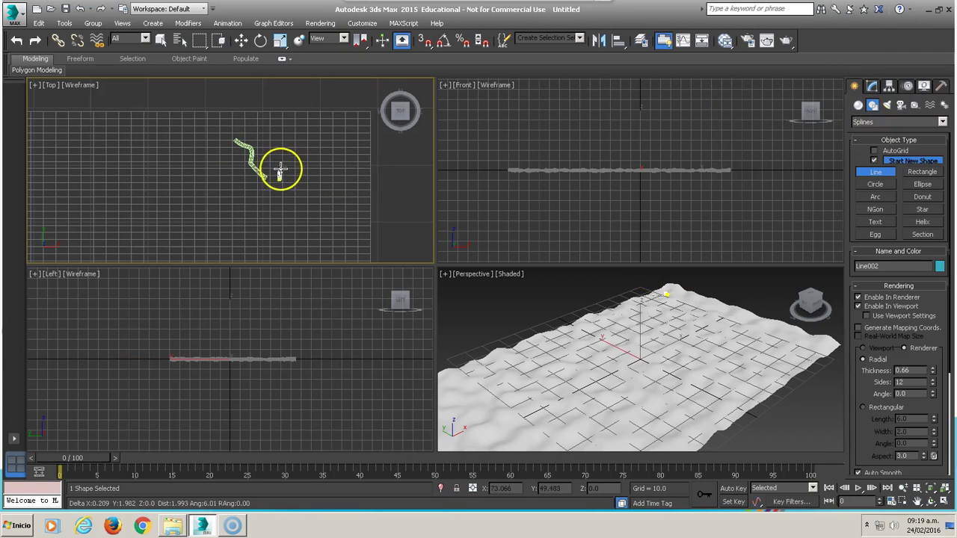
right_click(316, 145)
click(286, 190)
click(323, 196)
right_click(295, 207)
click(282, 207)
click(291, 239)
right_click(295, 245)
Add two straight sticks and a zigzag stick, then frame the woodpile in Perspective
click(261, 206)
click(250, 228)
right_click(226, 224)
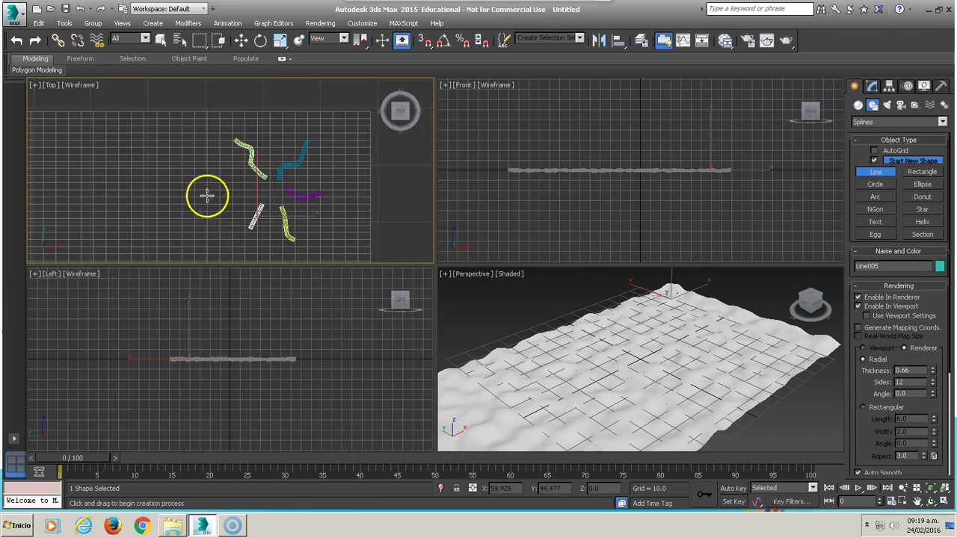
click(260, 193)
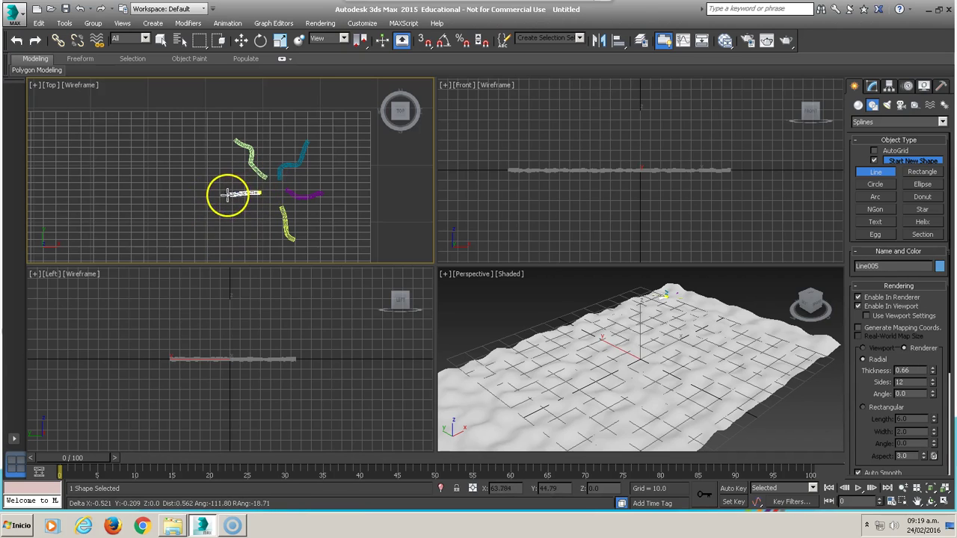
click(204, 183)
right_click(206, 187)
click(267, 203)
click(256, 217)
click(266, 229)
click(252, 246)
right_click(254, 250)
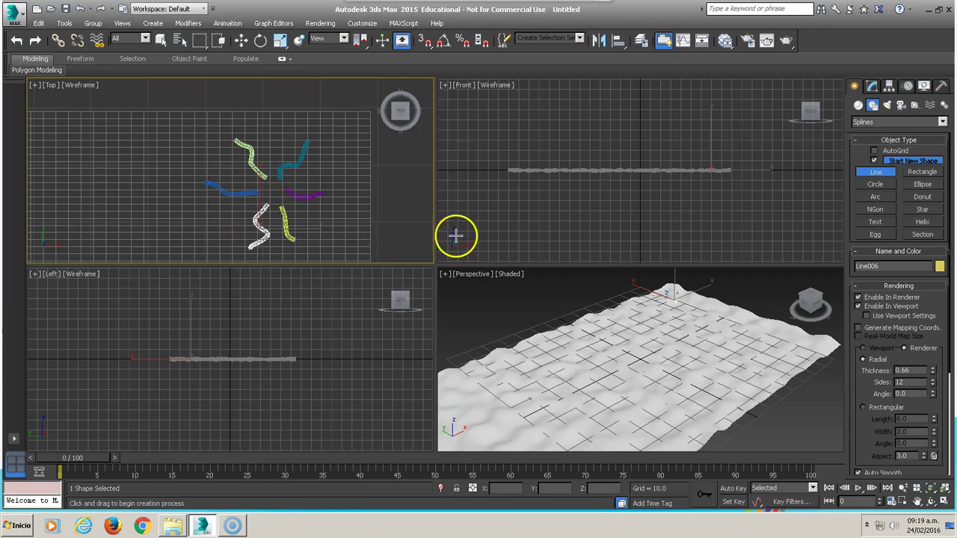
scroll(662, 331, up, 5)
mouse_move(636, 352)
middle_down()
mouse_move(619, 317)
mouse_move(546, 363)
middle_up()
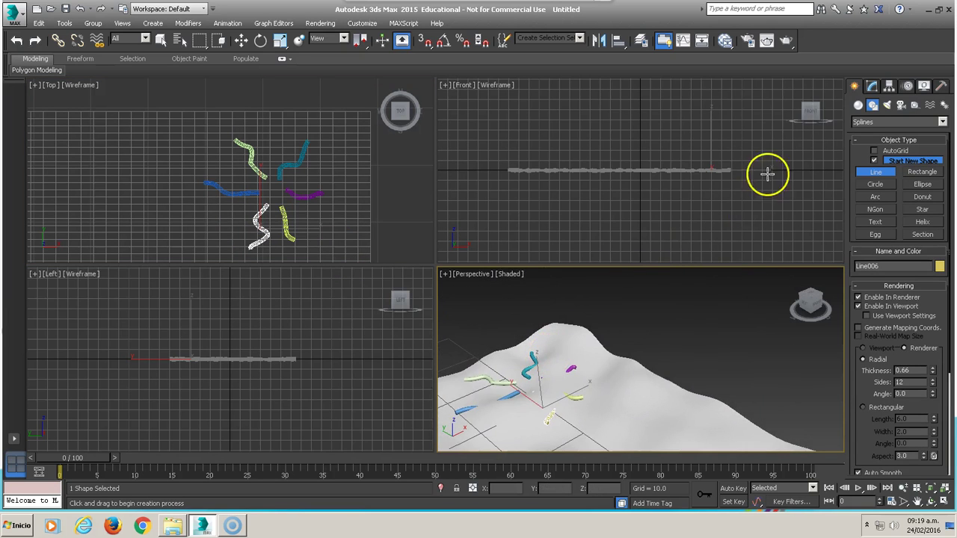
Create a small sphere left of the sticks in the Top view
click(859, 105)
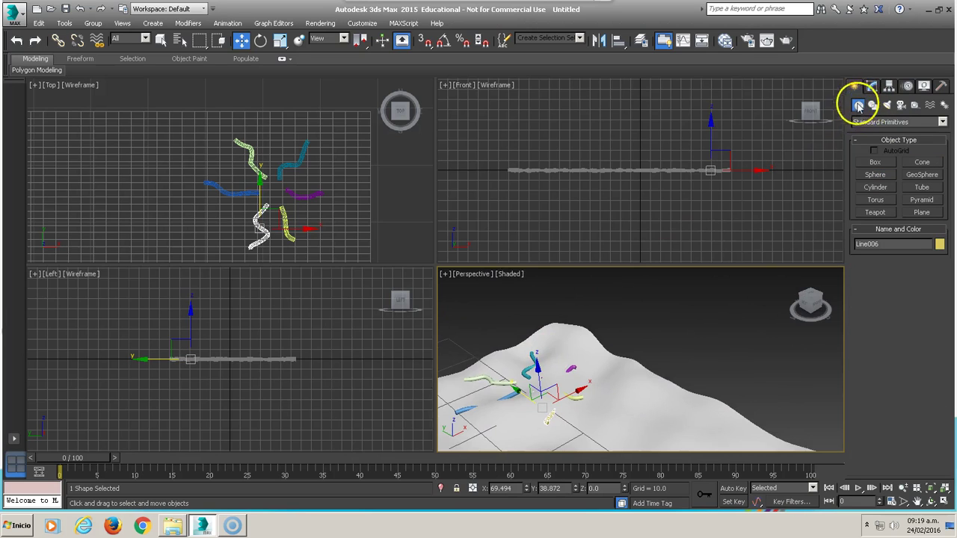
click(875, 174)
drag(174, 182, 184, 189)
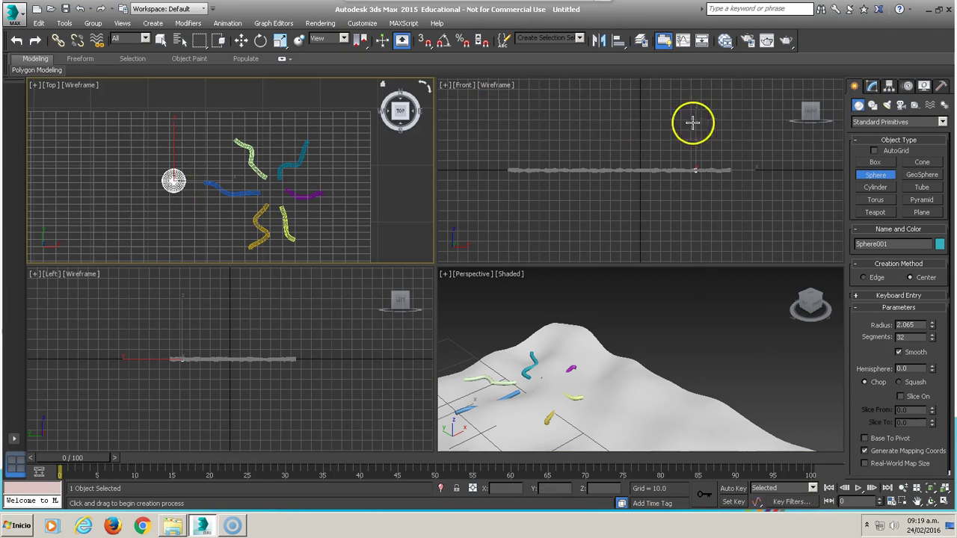
Add a Noise modifier to the sphere with strength 25 on X, Y and Z
click(870, 85)
click(942, 120)
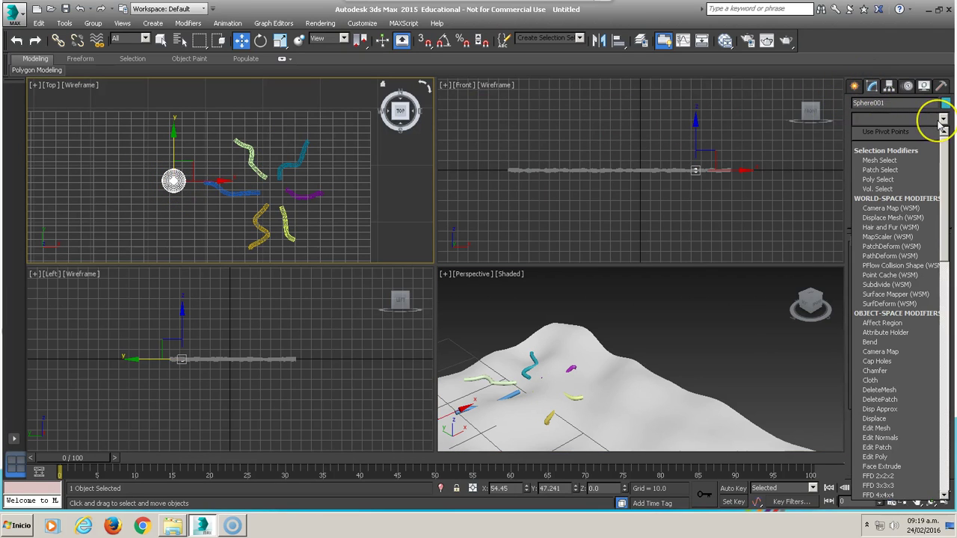
key(n)
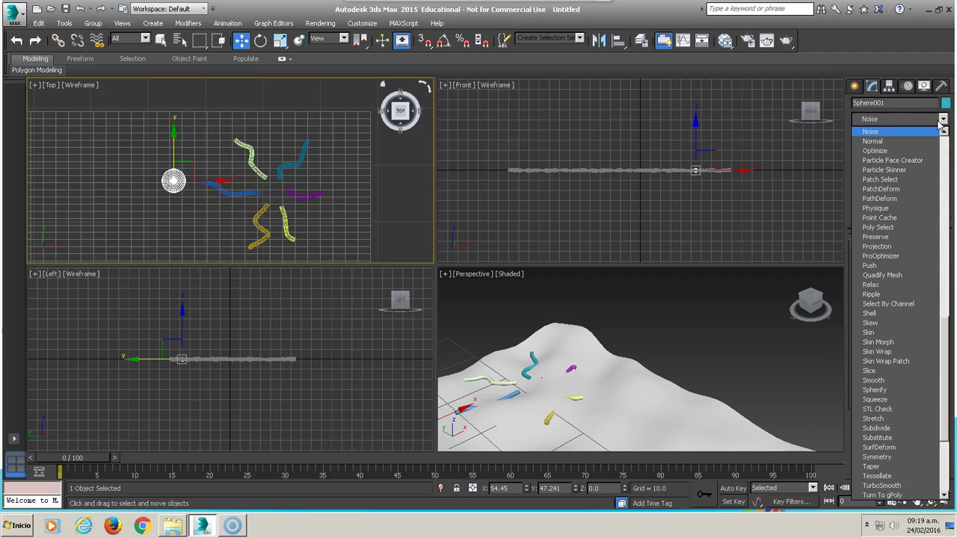
key(Return)
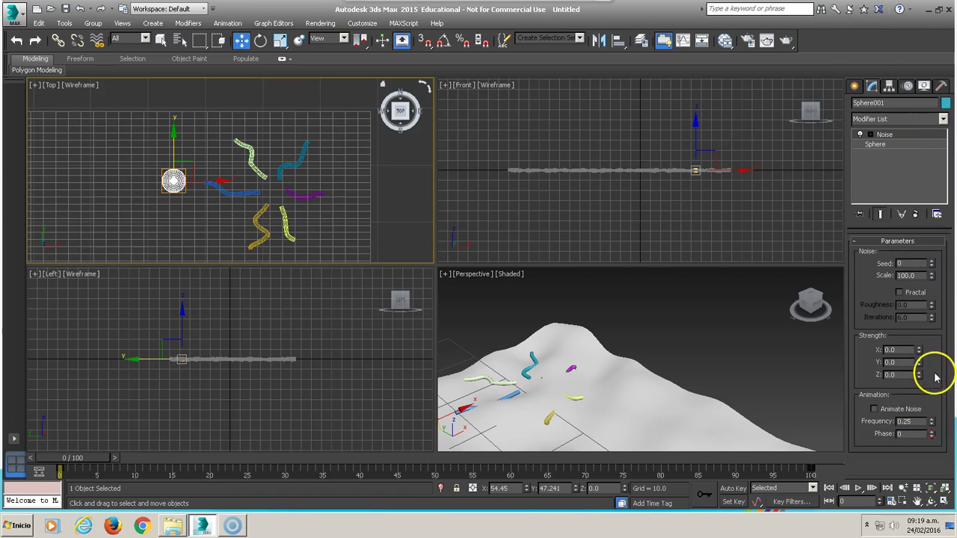
click(906, 351)
text(25)
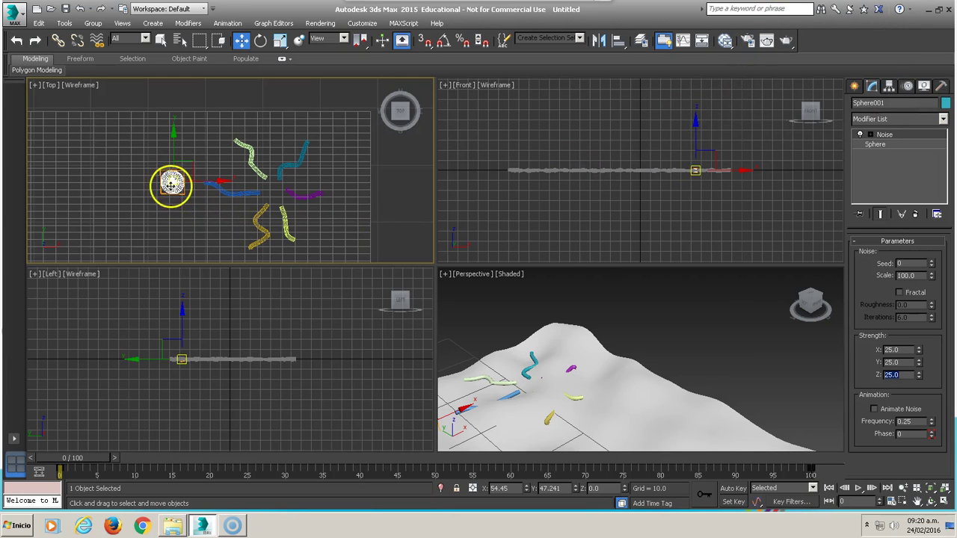
click(695, 170)
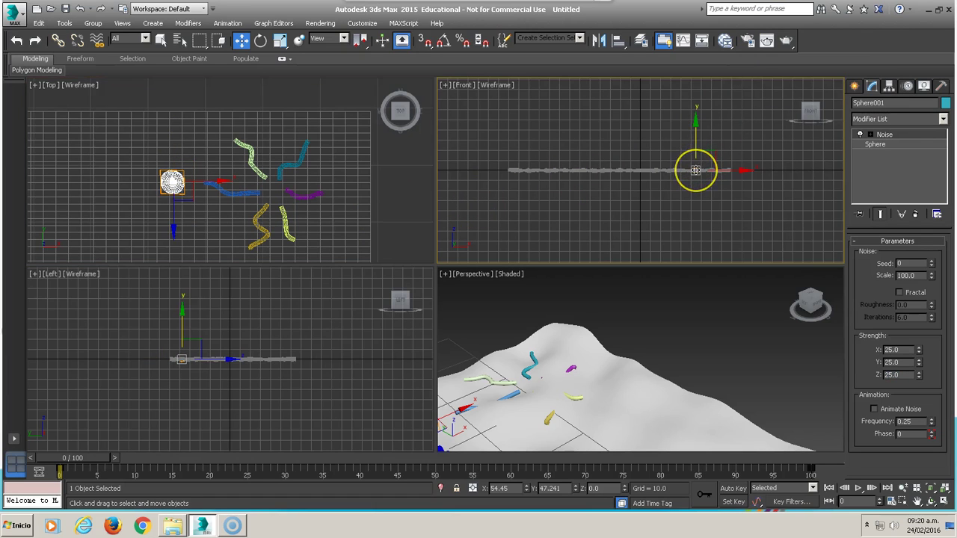
Isolate the sphere and zoom each viewport to frame it
right_click(695, 170)
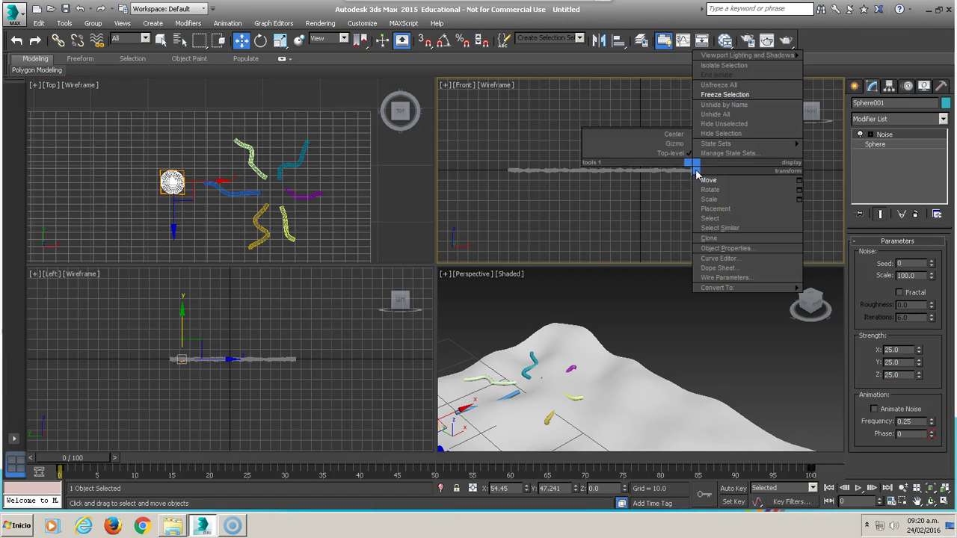
click(715, 66)
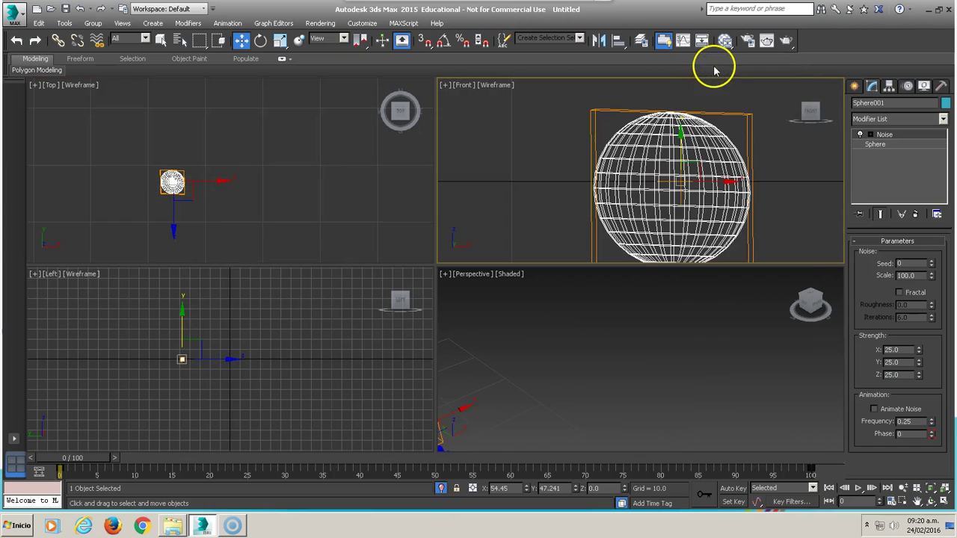
click(555, 393)
key(z)
click(405, 336)
key(z)
click(324, 196)
key(z)
click(669, 200)
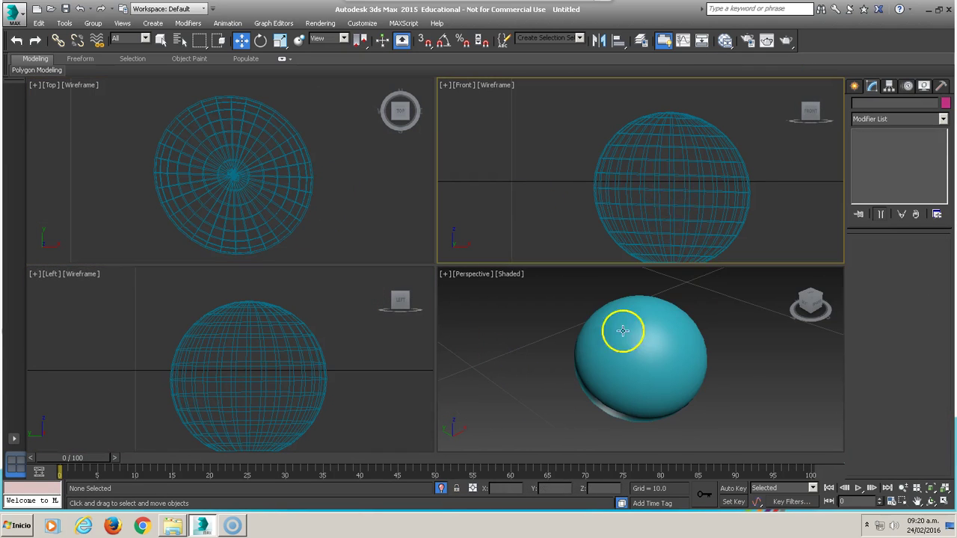
click(619, 331)
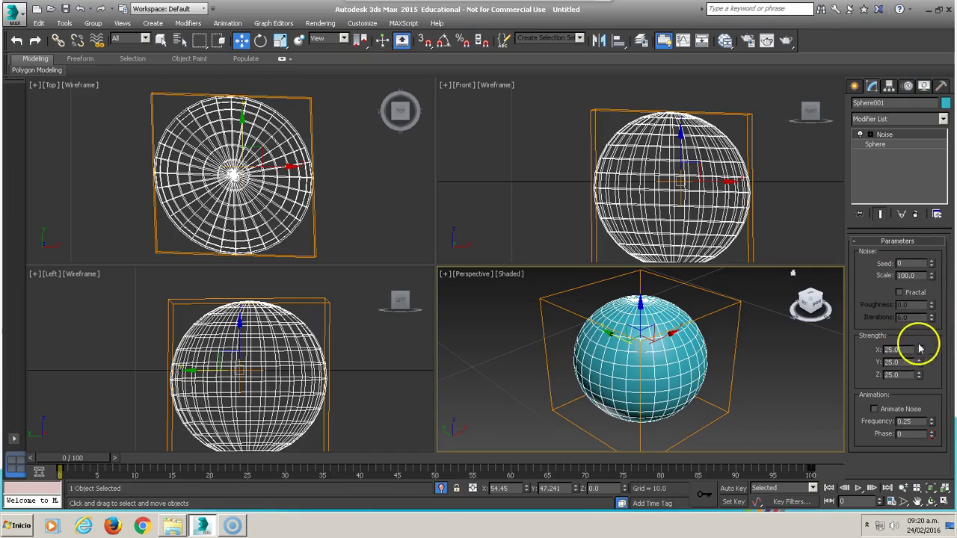
Set the sphere's Noise scale to 9.0 and Z strength to -4.5
right_click(931, 275)
drag(930, 275, 933, 326)
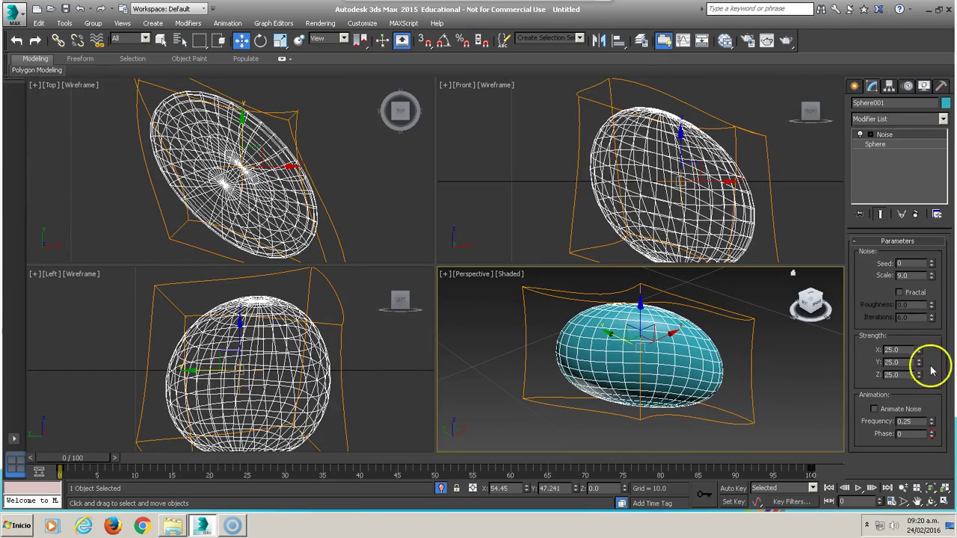
drag(919, 374, 935, 444)
Squash the sphere vertically to 64.894% height, forming a flat dome
right_click(606, 180)
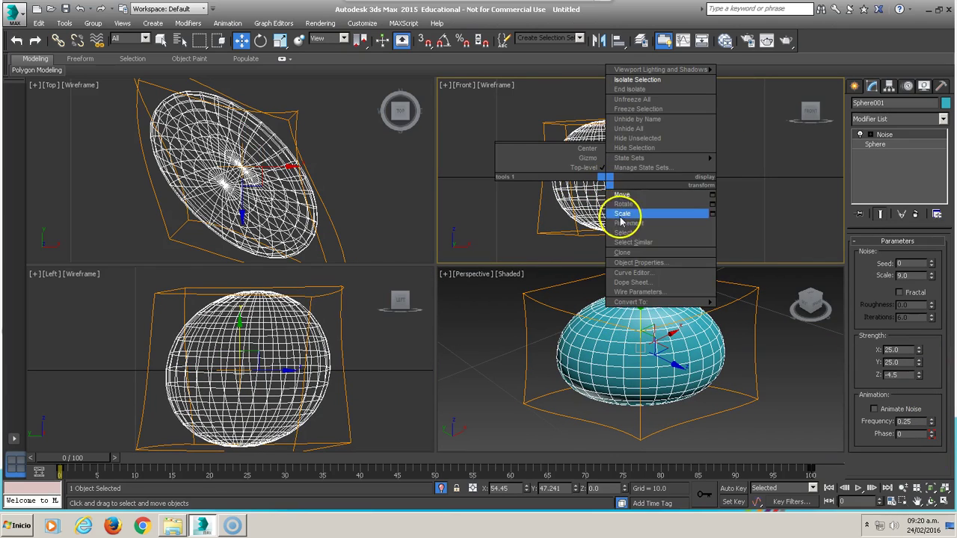
click(621, 213)
mouse_move(620, 130)
mouse_down()
mouse_move(620, 171)
mouse_move(619, 150)
mouse_move(661, 174)
mouse_up()
right_click(606, 193)
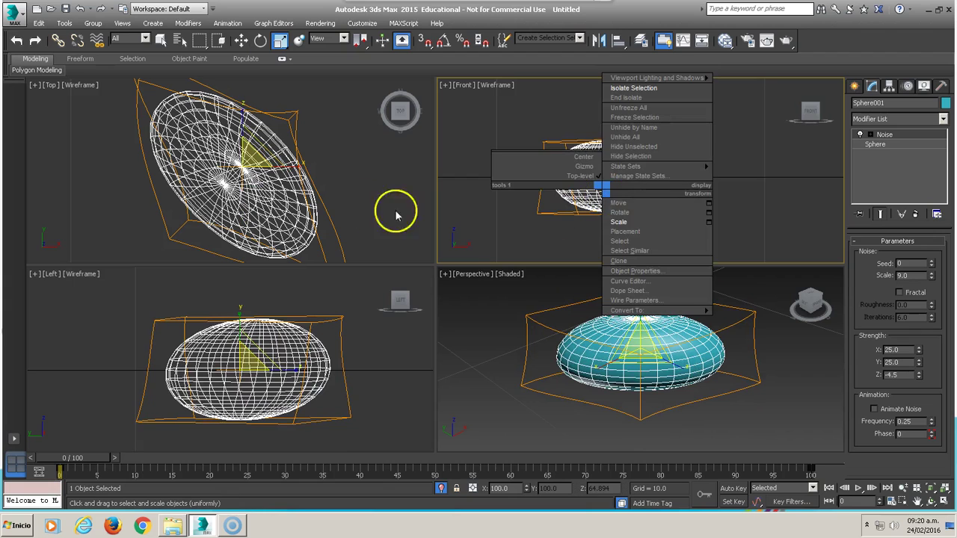
right_click(351, 202)
scroll(319, 196, down, 3)
scroll(278, 182, down, 2)
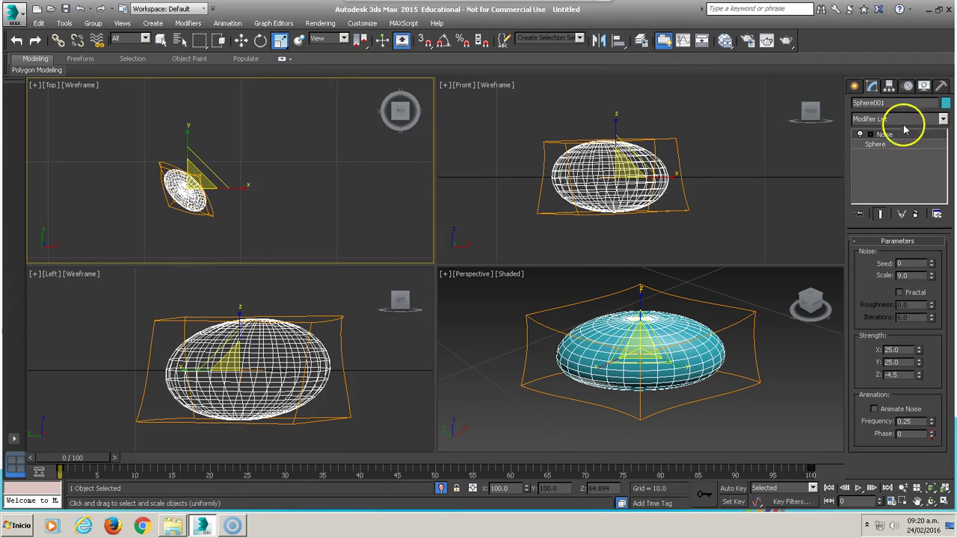
Turn on Affect Pivot Only for Sphere001 in the Hierarchy panel
click(854, 86)
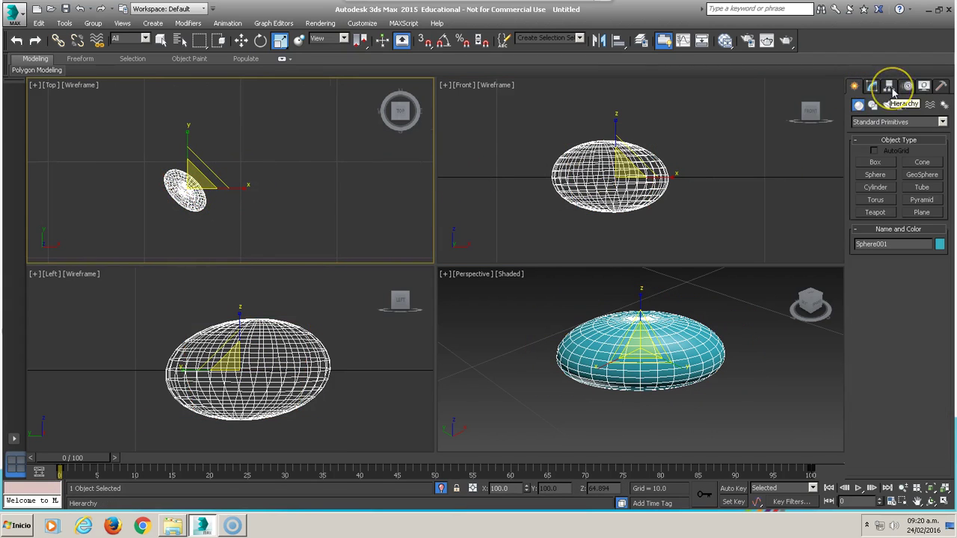
click(889, 87)
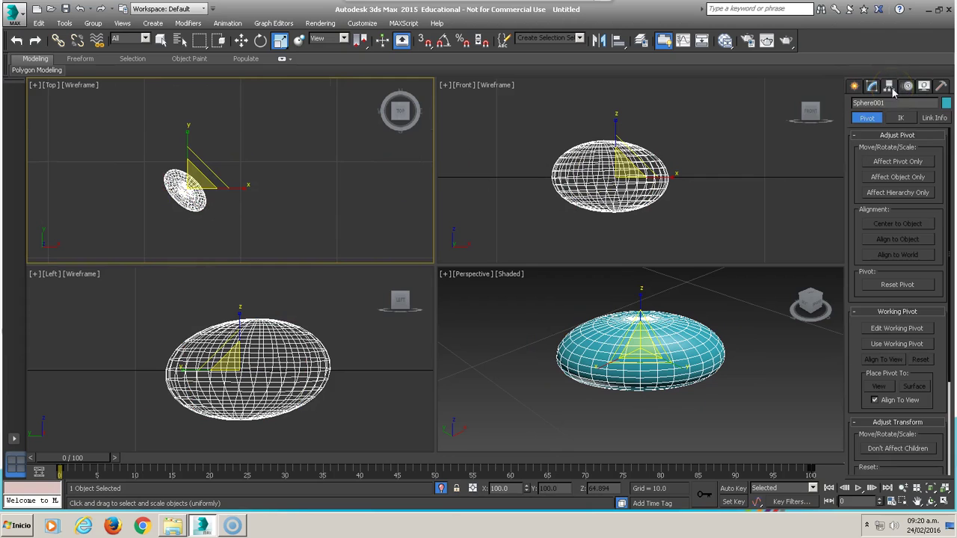
click(899, 163)
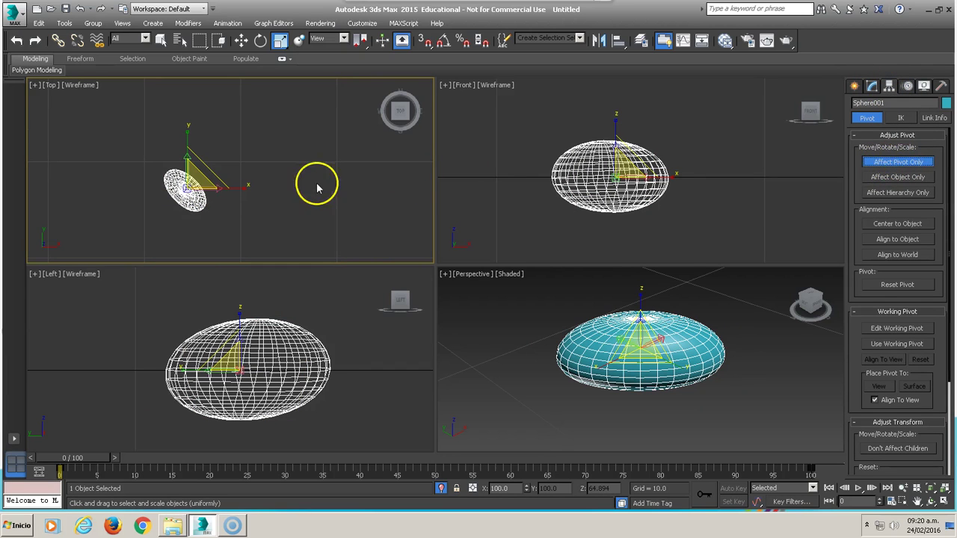
right_click(282, 129)
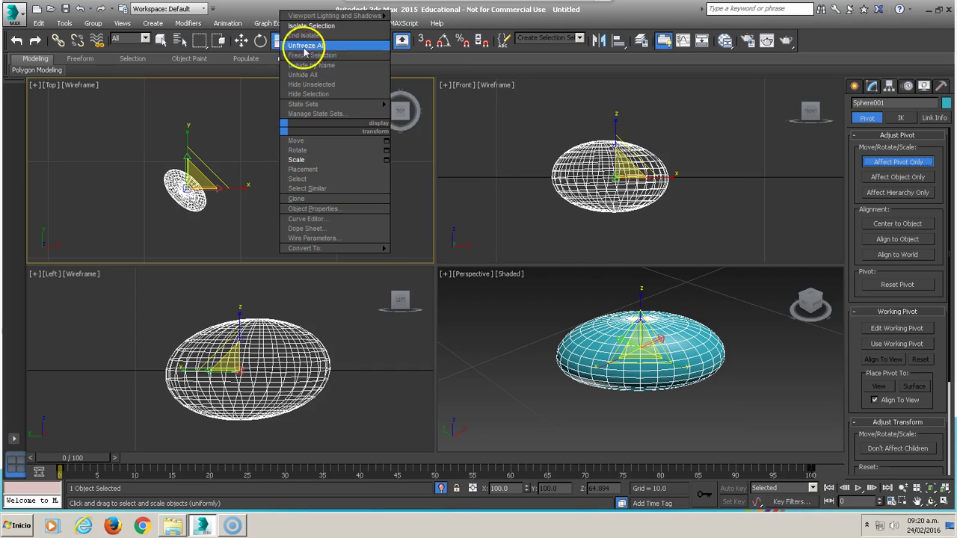
Exit isolation, move the sphere's pivot to the woodpile's centre, and turn off Affect Pivot Only
click(305, 36)
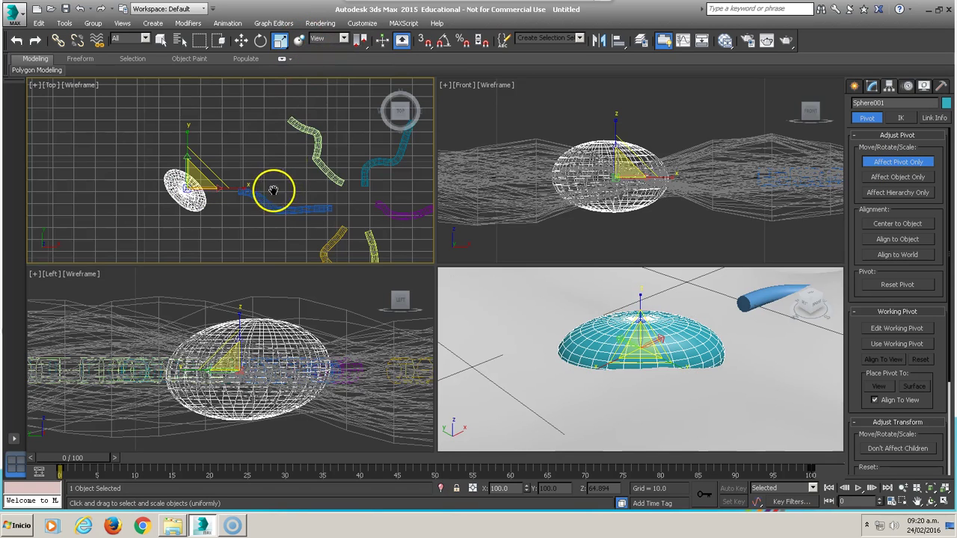
right_click(217, 181)
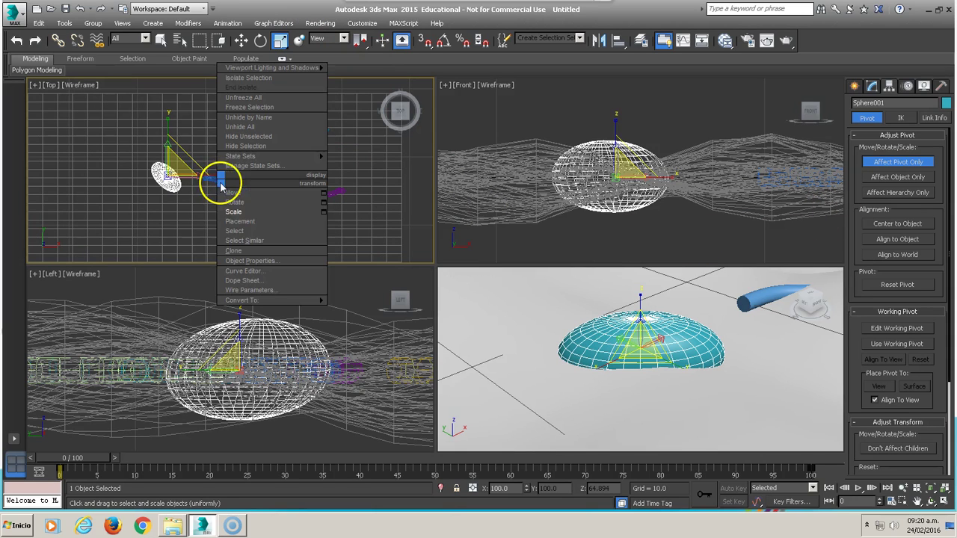
click(237, 199)
drag(185, 155, 306, 169)
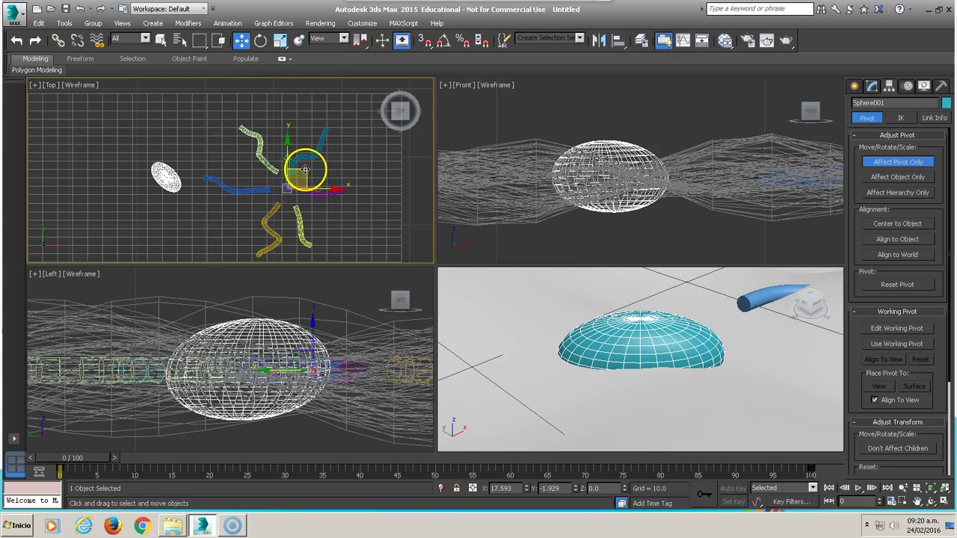
scroll(247, 187, down, 2)
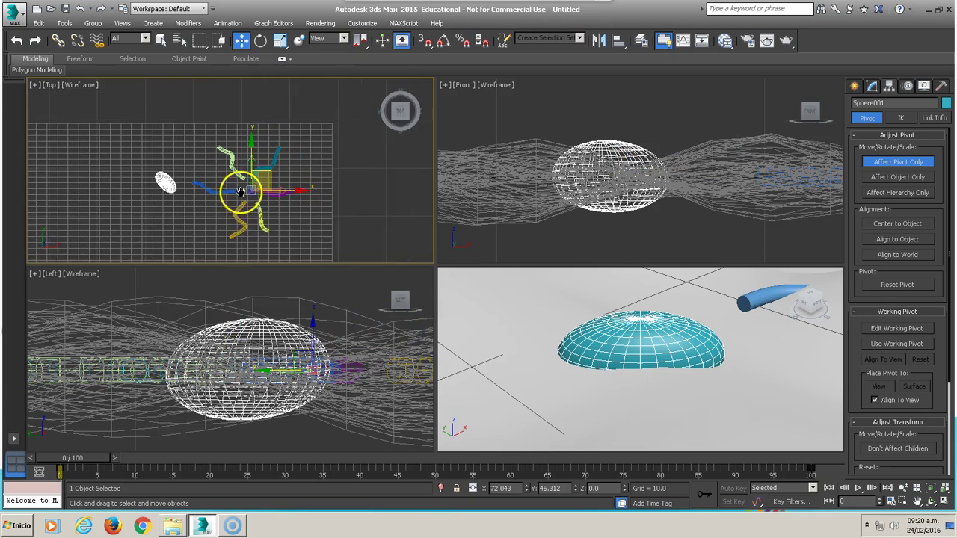
click(882, 166)
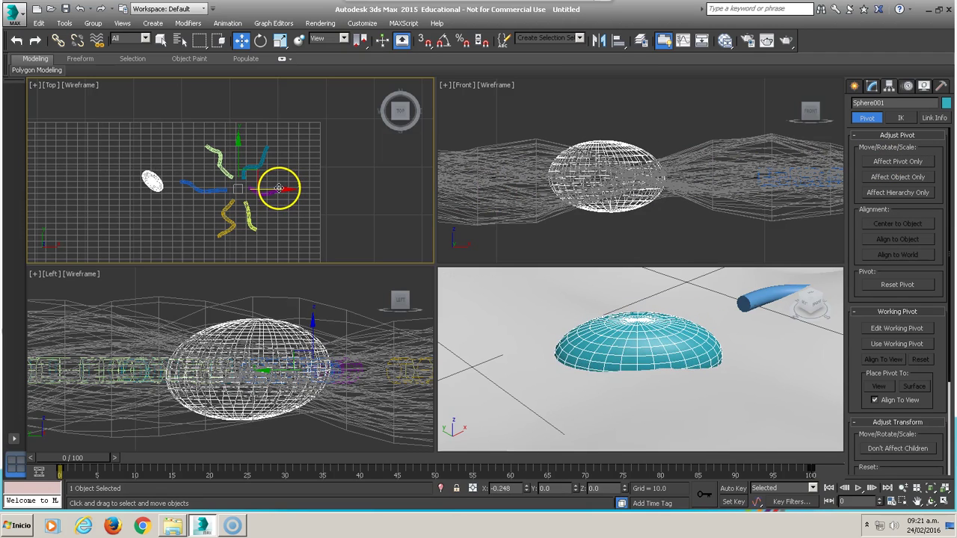
right_click(194, 182)
Shift-rotate the sphere around the fire into 15 copies, then undo them
click(209, 206)
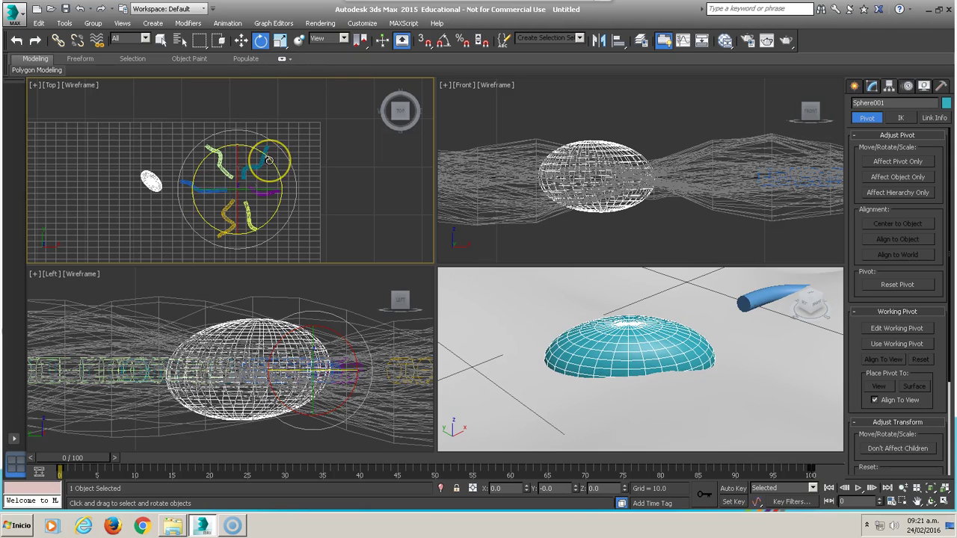
mouse_move(270, 160)
shift+mouse_down()
mouse_move(289, 205)
mouse_move(302, 207)
shift+mouse_up()
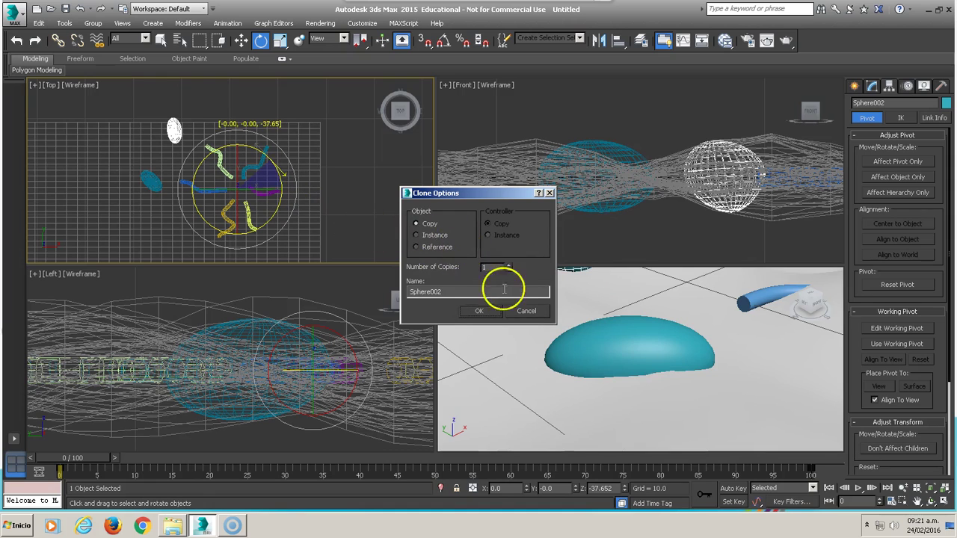
click(523, 312)
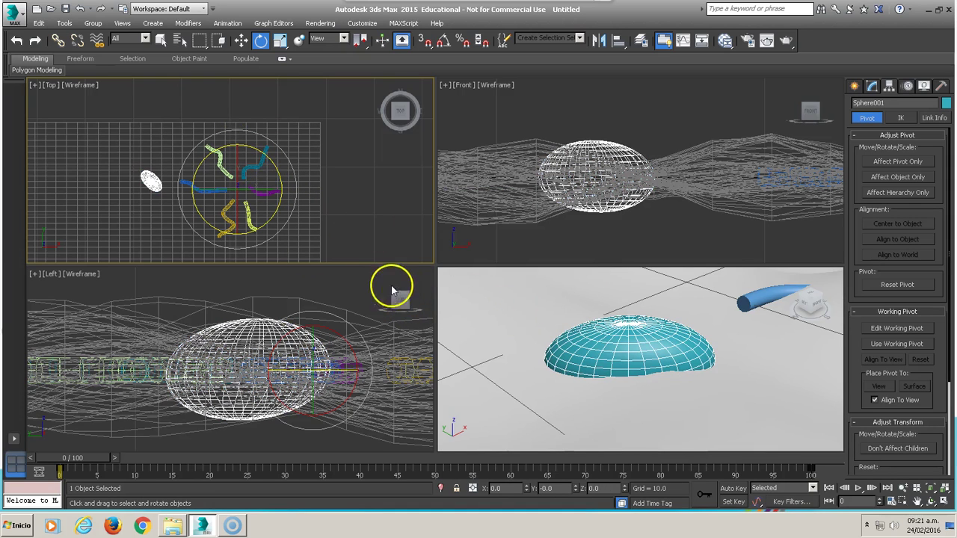
shift+drag(277, 160, 298, 197)
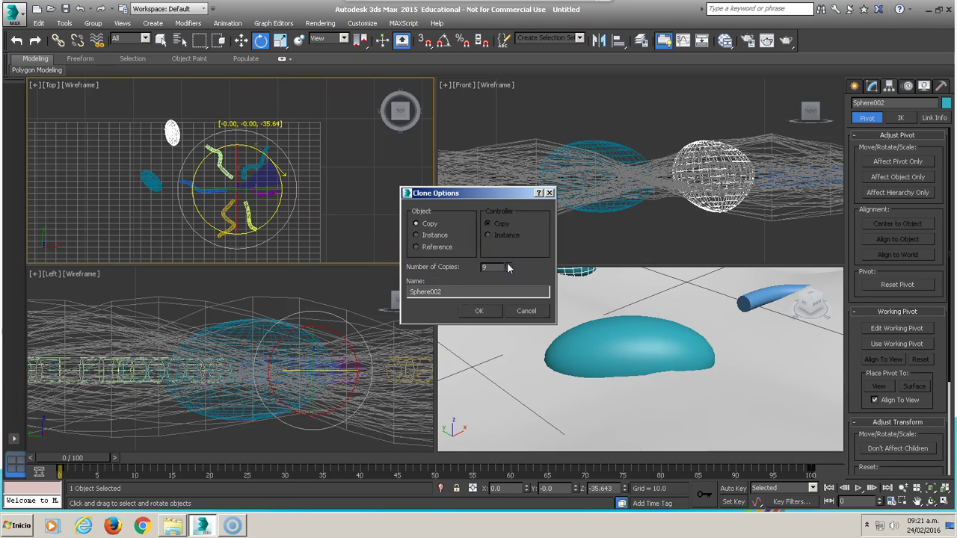
click(479, 311)
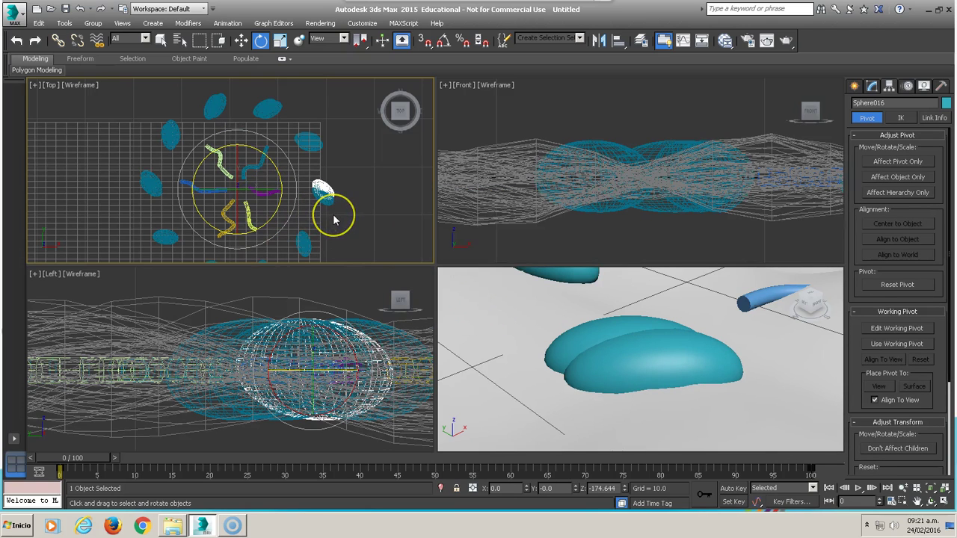
key(ctrl+z)
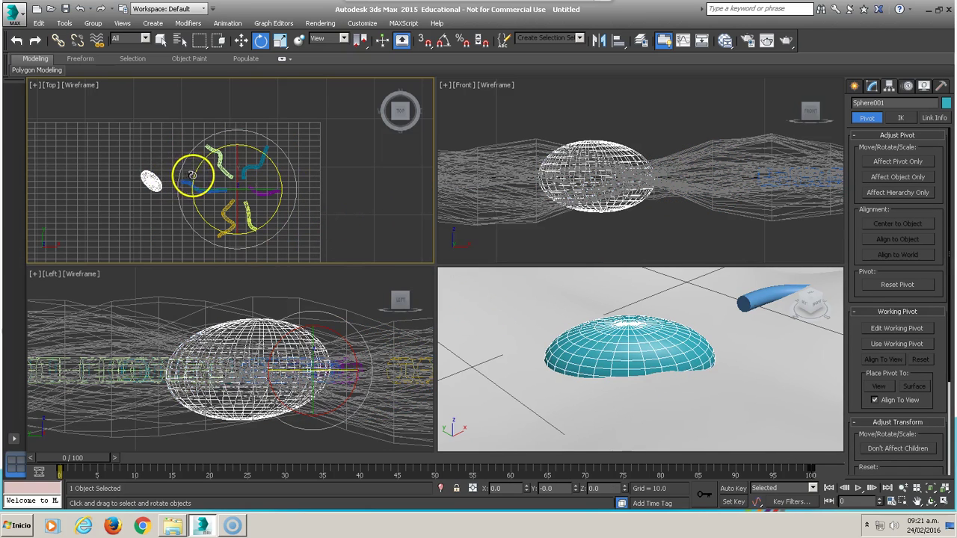
Shift-rotate 7 sphere copies around the ring and rotate another into a gap
shift+drag(197, 173, 214, 145)
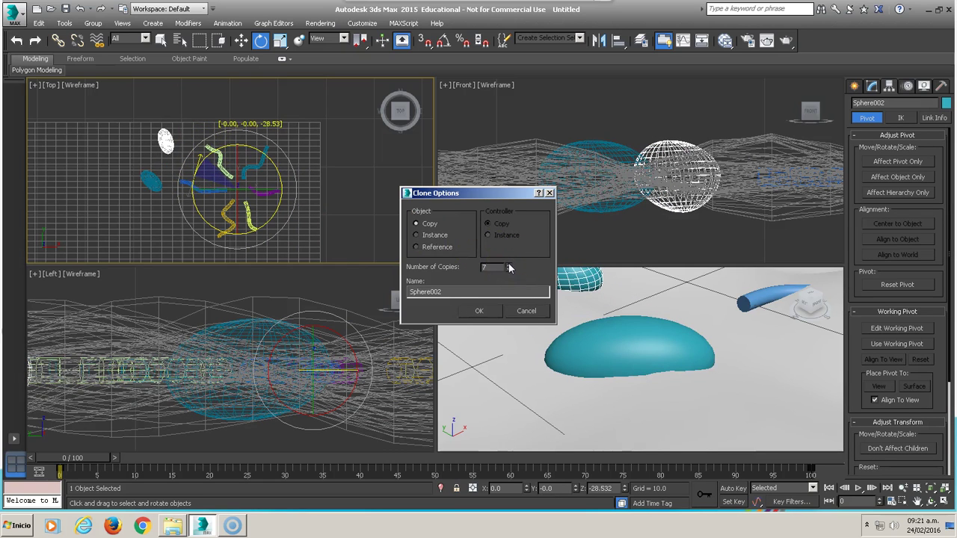
click(490, 317)
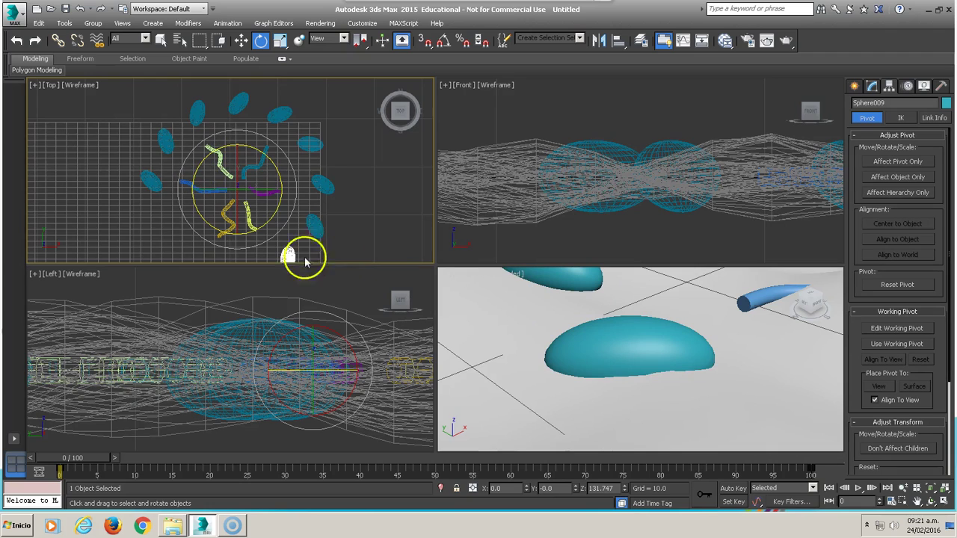
middle_drag(305, 259, 284, 217)
mouse_move(284, 207)
shift+mouse_down()
mouse_move(288, 165)
mouse_move(294, 182)
shift+mouse_up()
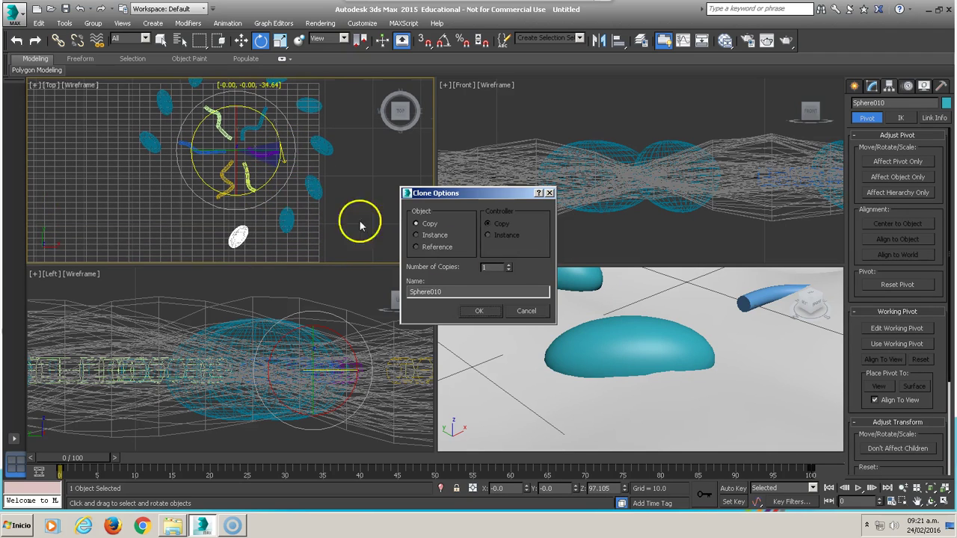
Confirm the extra ring copy, then raise the back-right stone's Noise Seed to 1
click(478, 310)
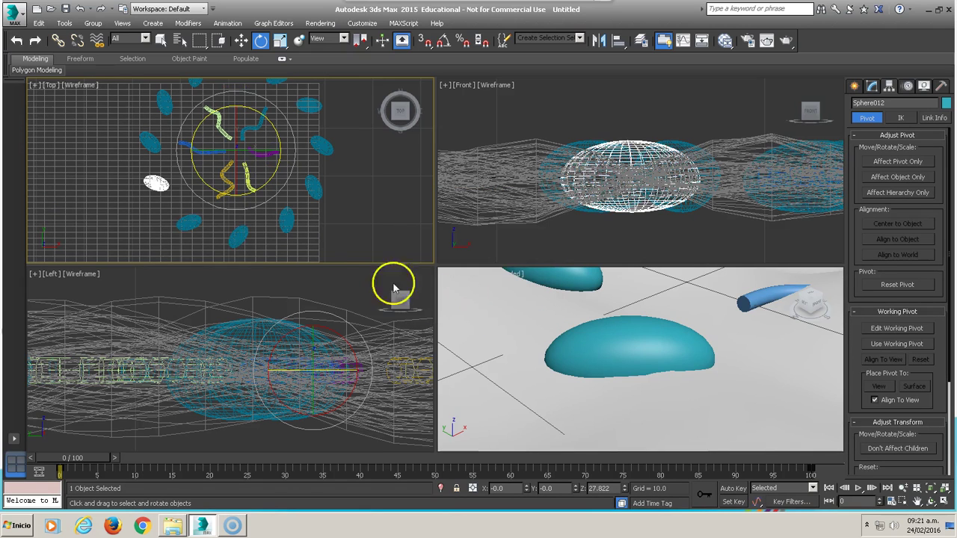
click(427, 246)
scroll(634, 331, down, 3)
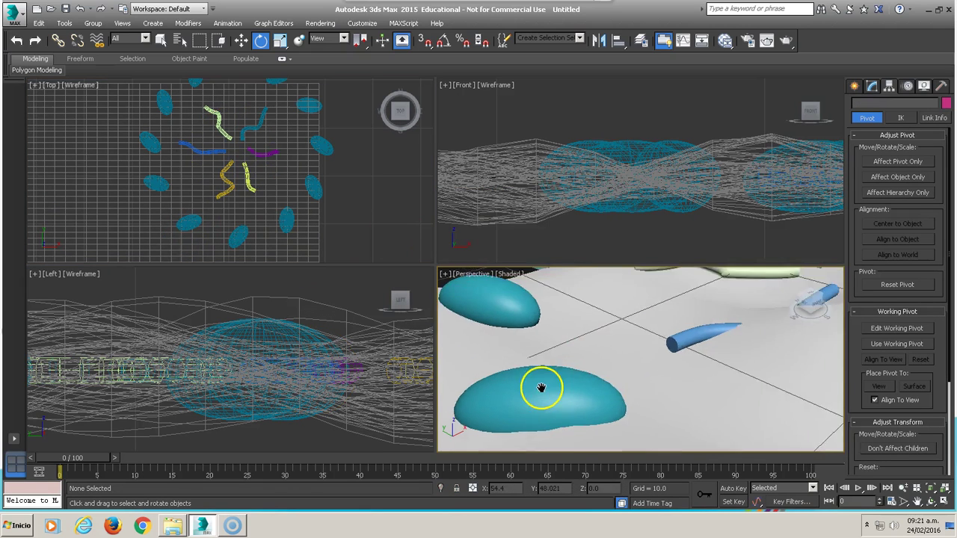
scroll(541, 384, down, 4)
click(740, 299)
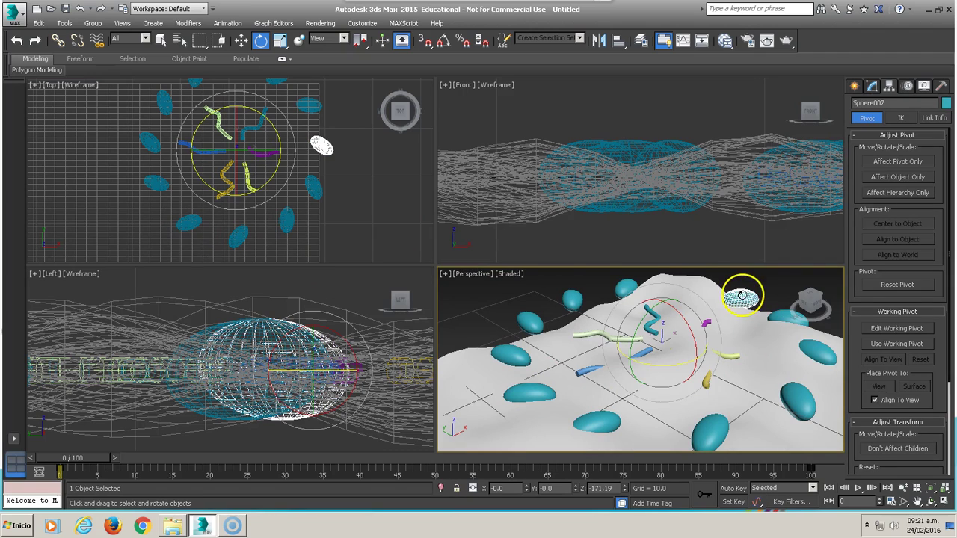
click(871, 86)
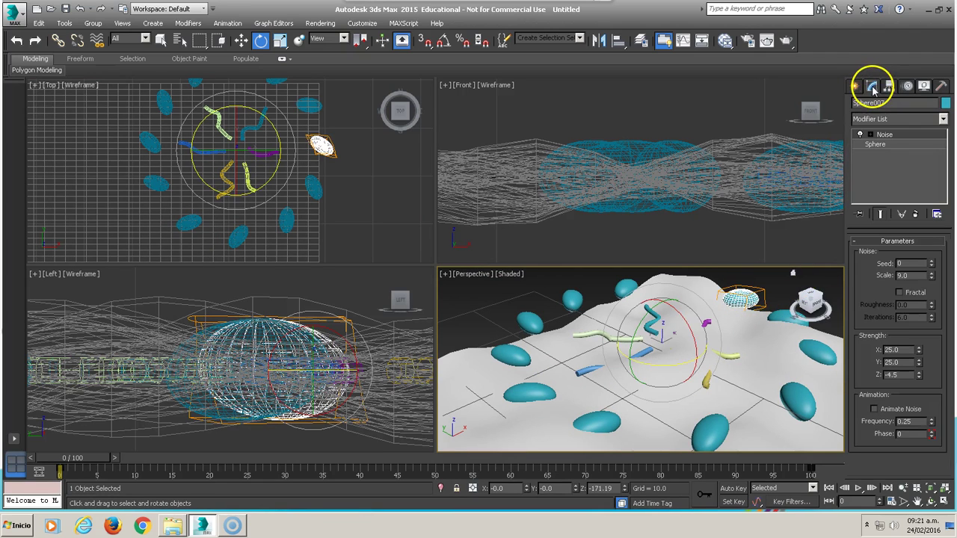
click(923, 276)
click(924, 266)
click(932, 263)
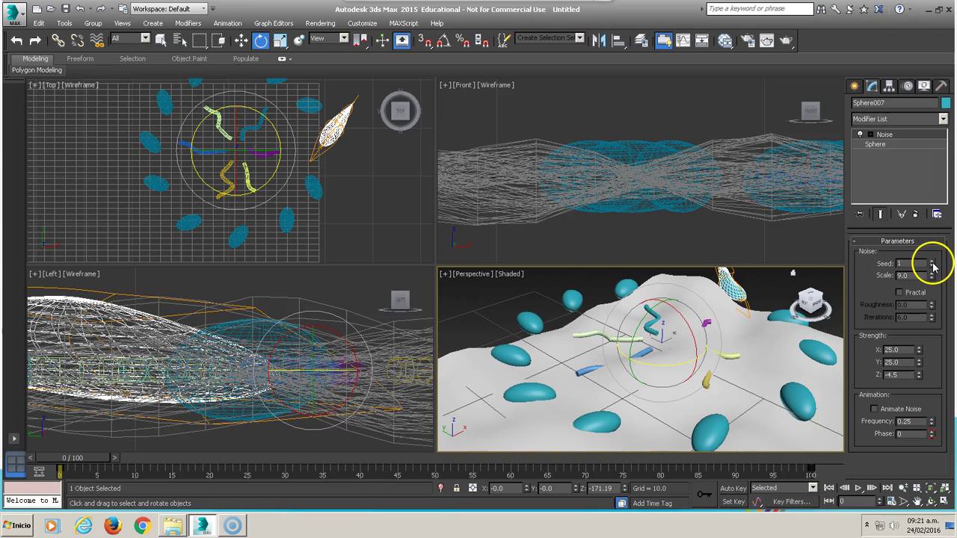
On the right stone, try Noise Seeds up to 4, return to 0, and reduce its noise scale
click(523, 385)
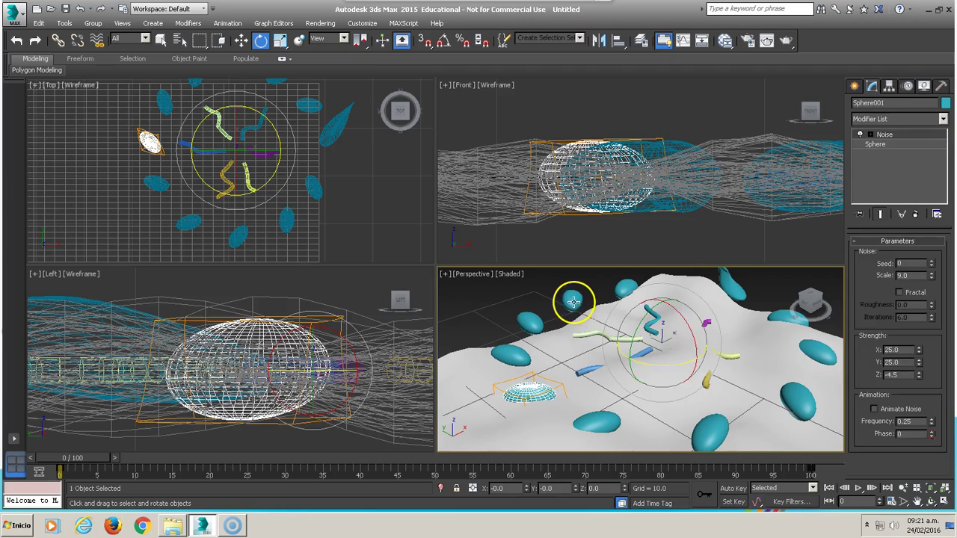
ctrl+click(573, 301)
ctrl+click(801, 400)
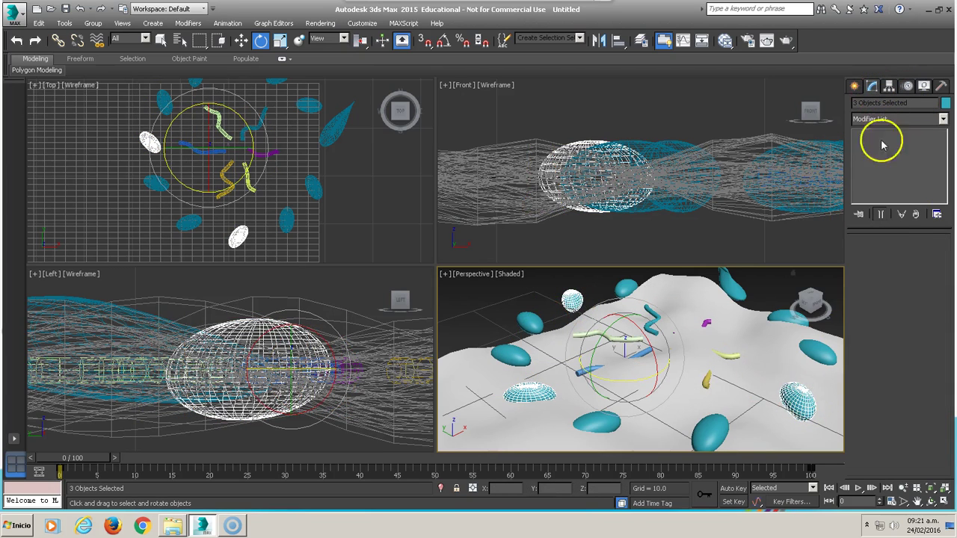
click(797, 398)
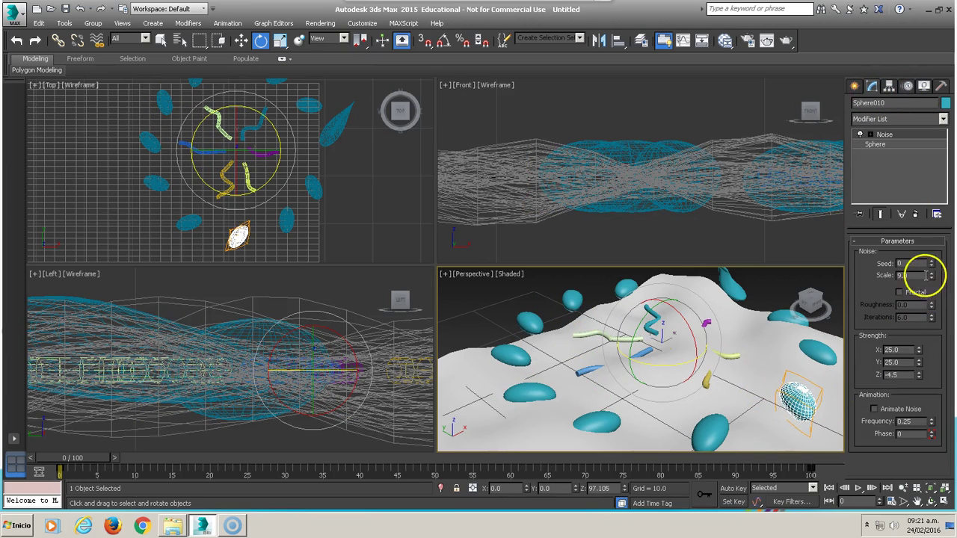
click(931, 261)
click(932, 261)
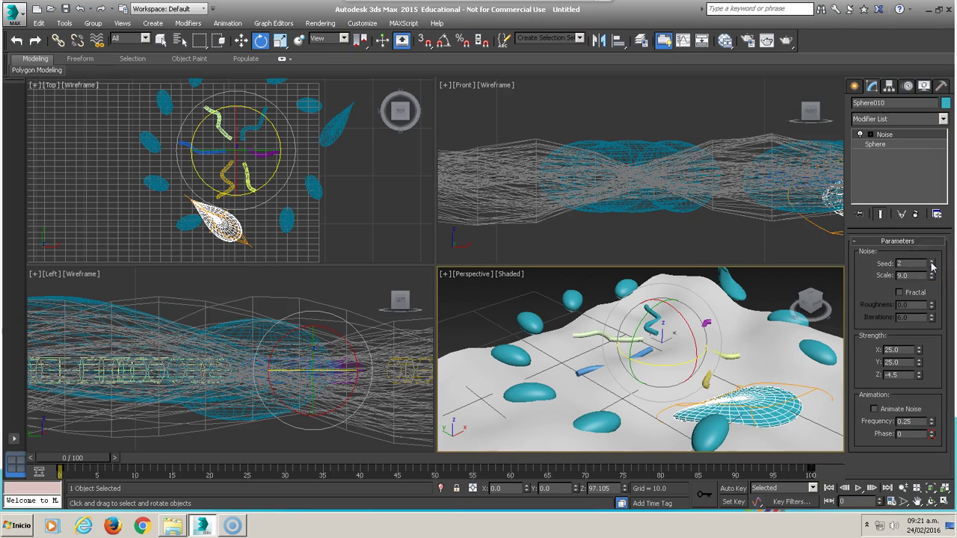
click(932, 261)
click(932, 261)
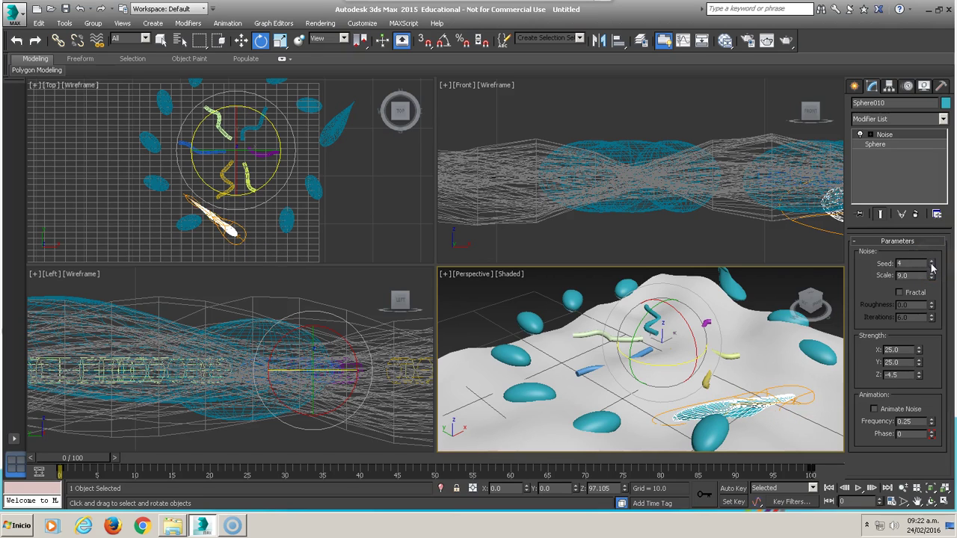
click(932, 267)
click(932, 267)
click(932, 267)
click(932, 267)
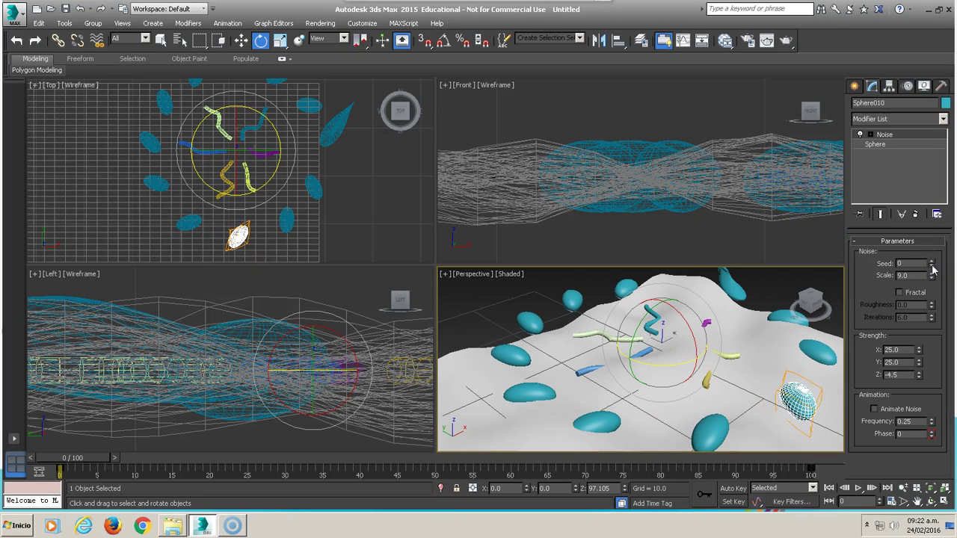
mouse_move(932, 275)
mouse_down()
mouse_move(951, 314)
mouse_move(940, 313)
mouse_up()
Set the original stone sphere's noise scale to 4.41 and delete the small stone sphere
click(541, 389)
drag(931, 275, 937, 308)
click(571, 302)
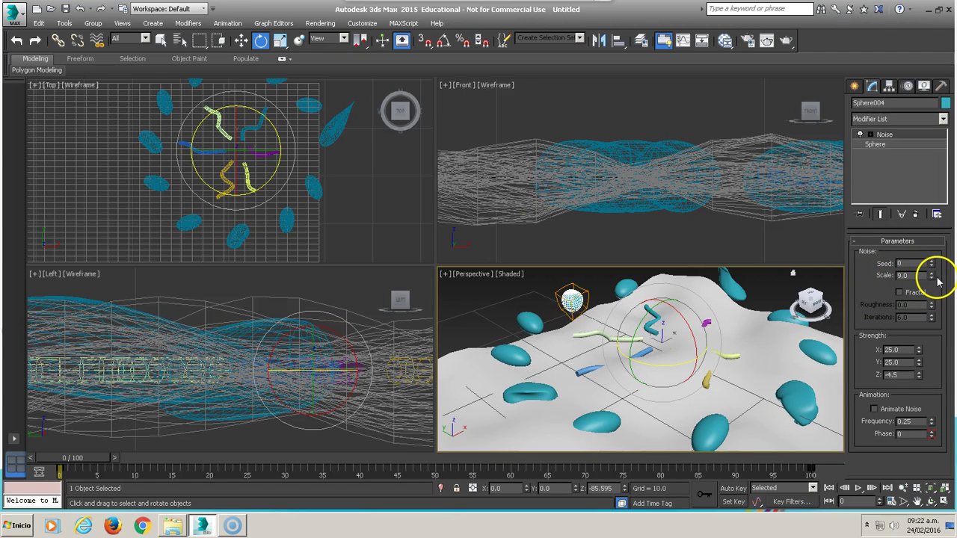
key(Delete)
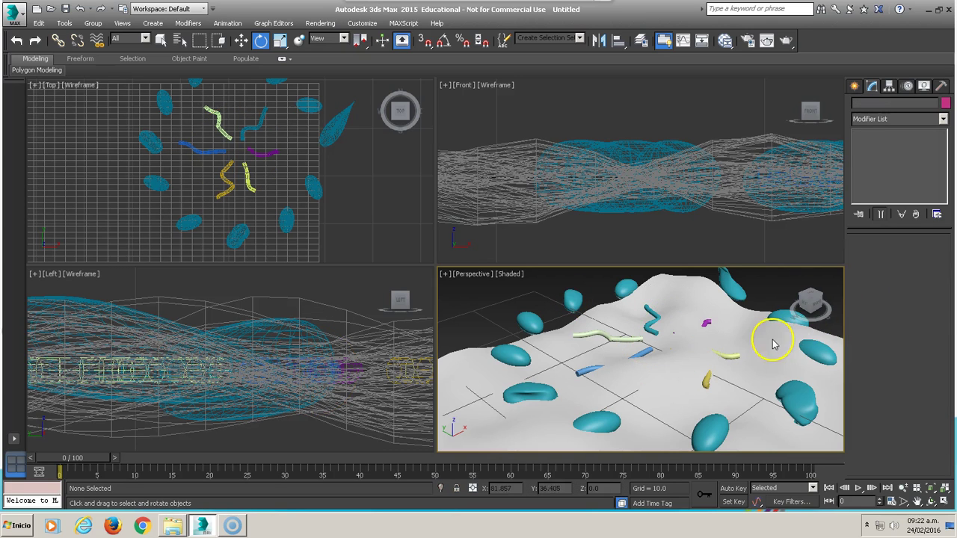
scroll(651, 158, down, 3)
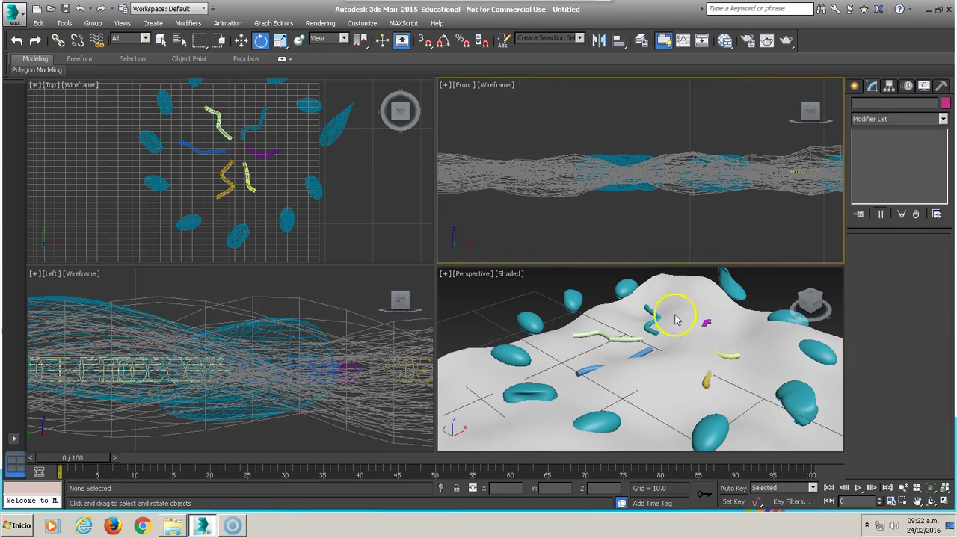
scroll(672, 322, up, 3)
scroll(670, 323, down, 5)
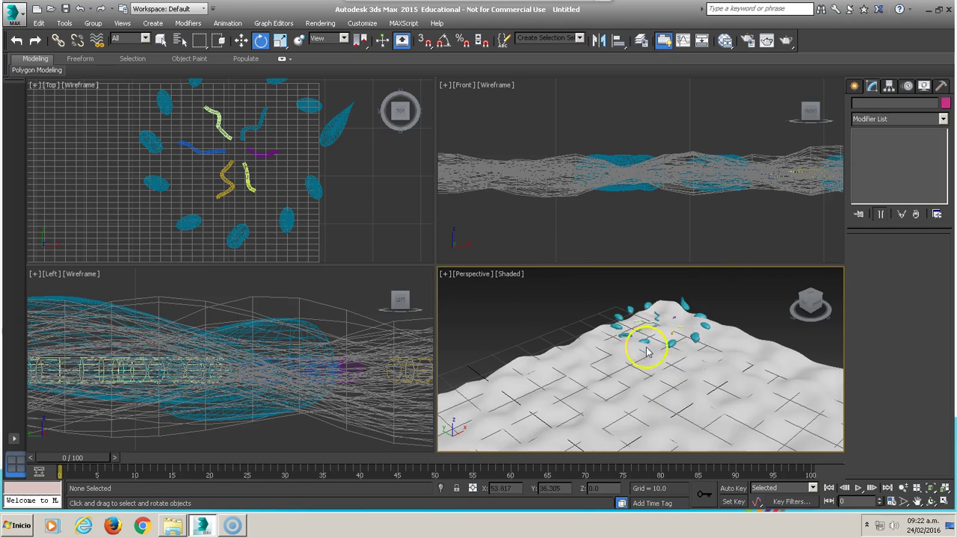
Switch to the Move transform from the front view's quad menu
right_click(561, 182)
right_click(553, 176)
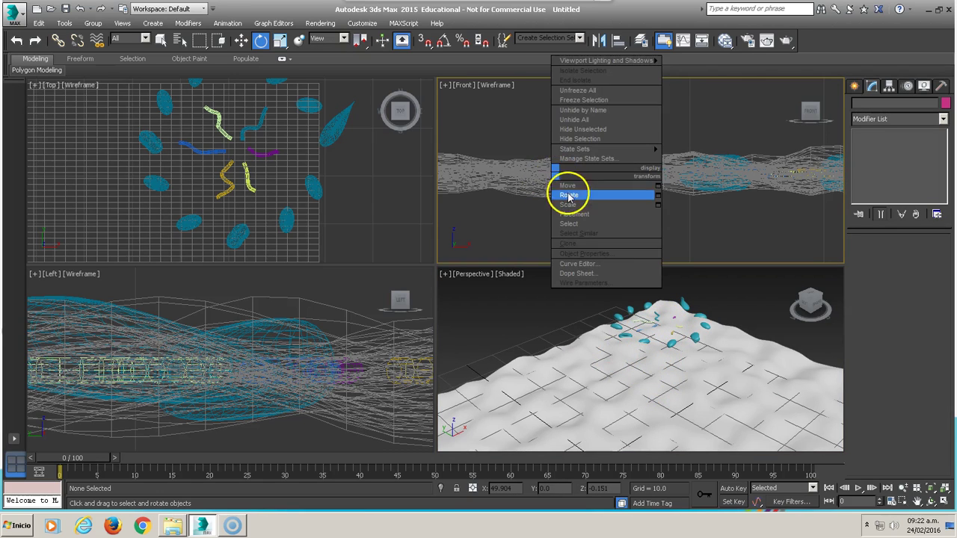
click(561, 195)
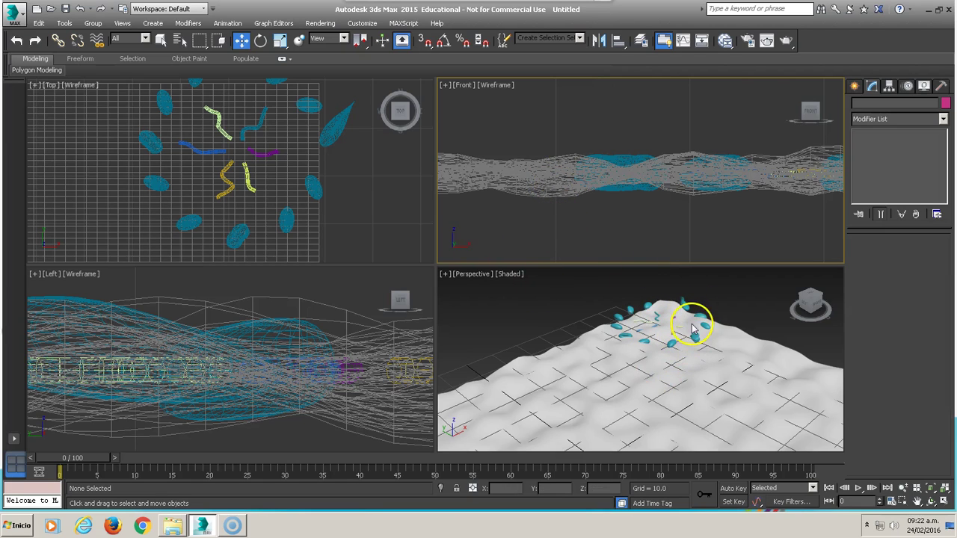
Choose the Atmospheric Apparatus helper category and start creating a SphereGizmo
click(854, 86)
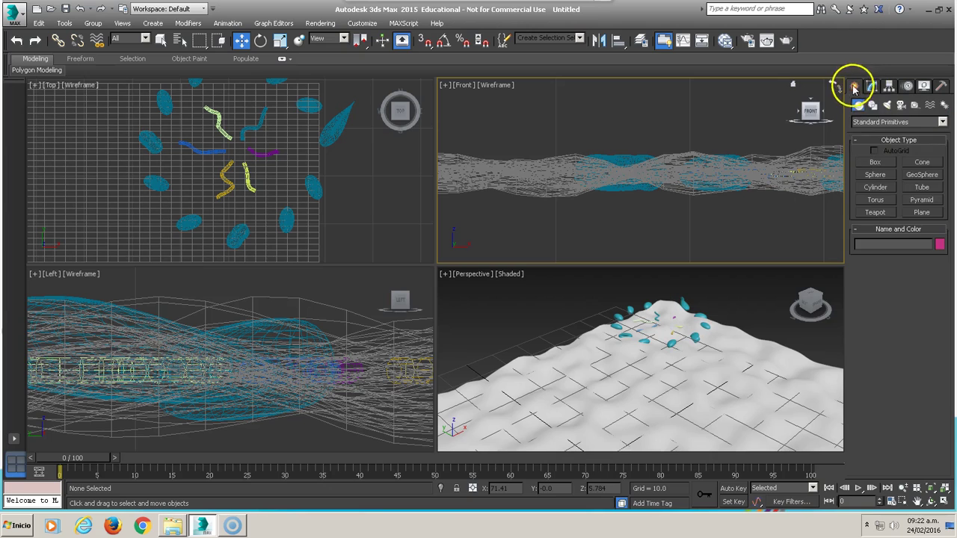
click(900, 106)
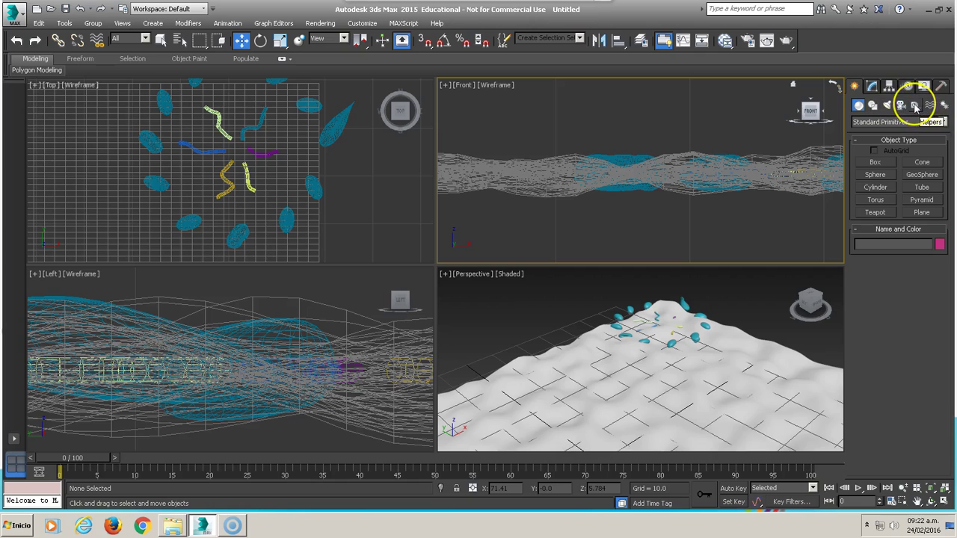
click(914, 106)
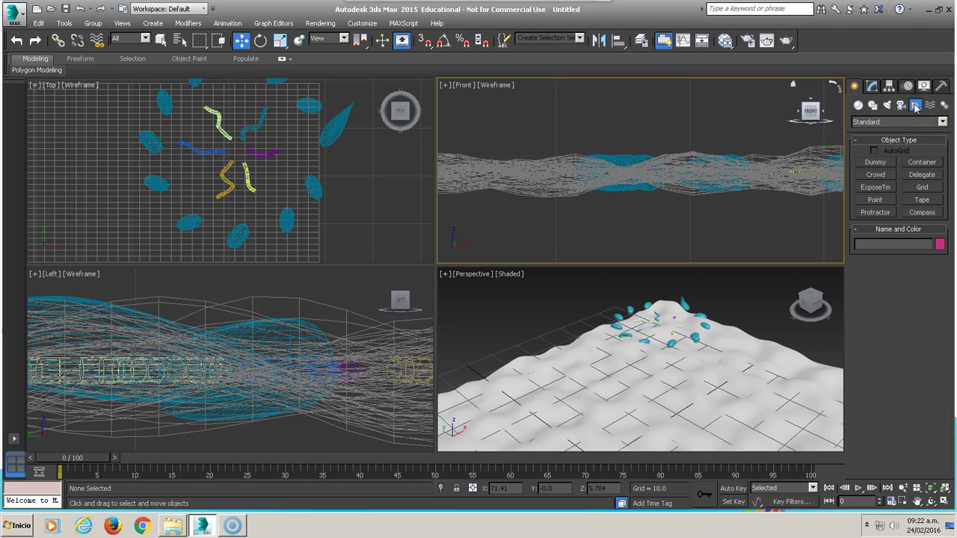
click(881, 125)
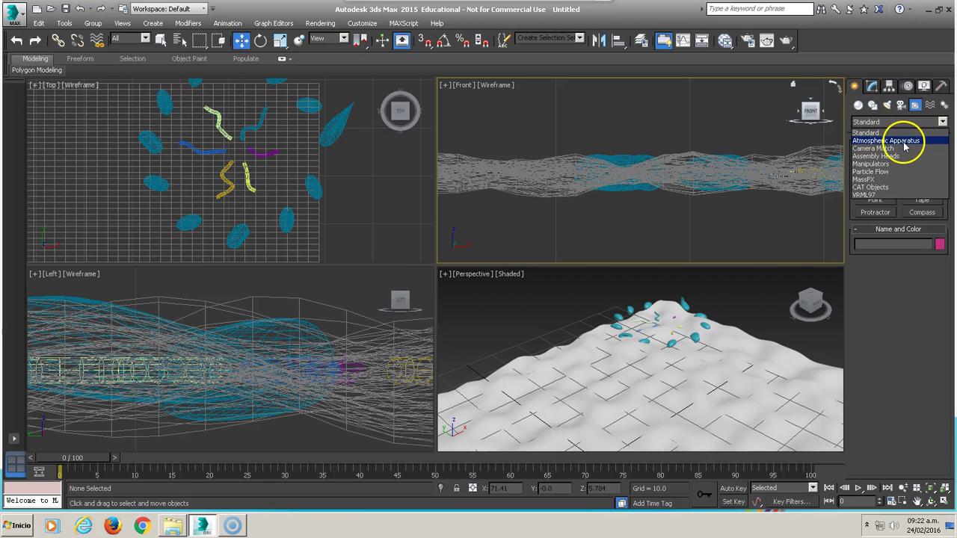
click(903, 142)
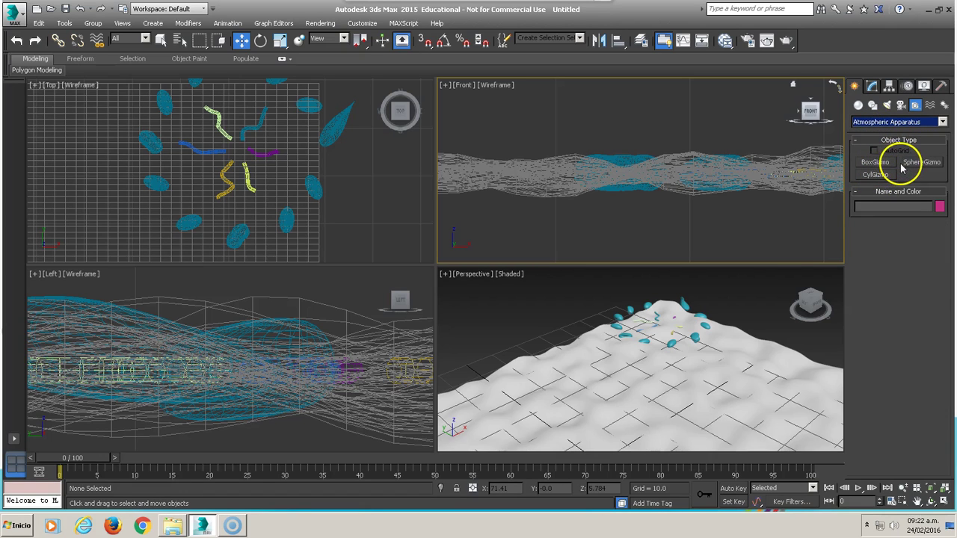
click(916, 162)
Draw SphereGizmo001 among the wood pieces and make it a hemisphere
drag(237, 145, 249, 165)
middle_drag(692, 183, 551, 184)
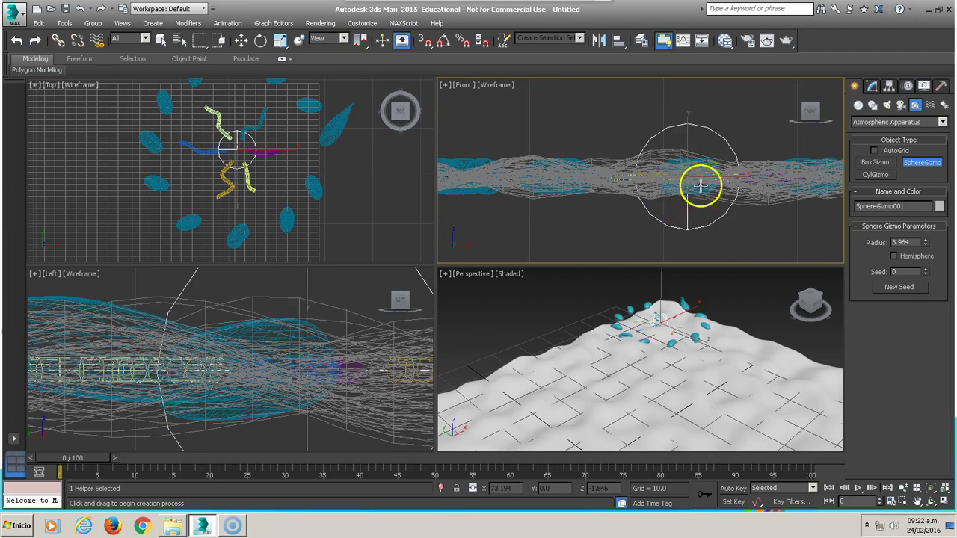
click(894, 258)
scroll(598, 164, down, 2)
Stretch the gizmo to 295.3% along Z and render a test image of the terrain
key(w)
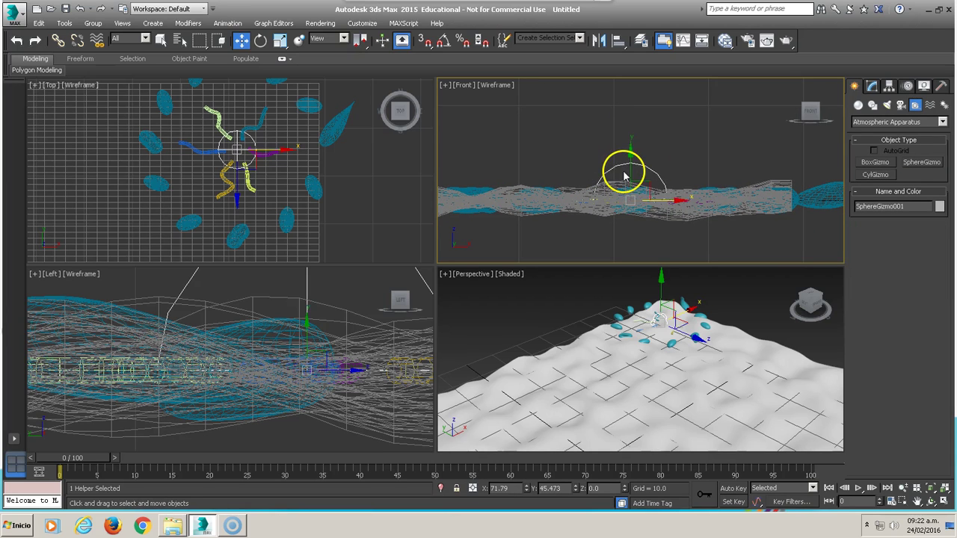
right_click(630, 180)
click(644, 197)
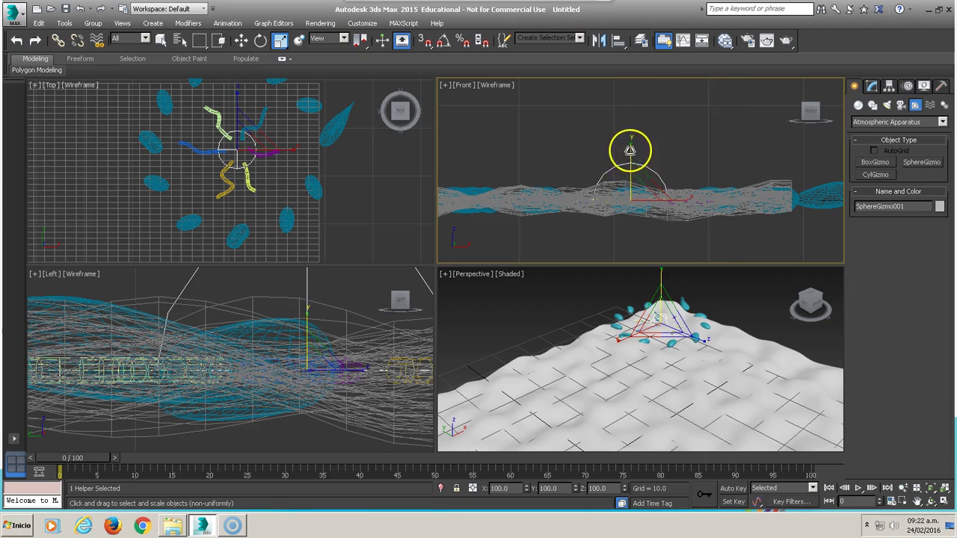
drag(630, 150, 621, 65)
scroll(658, 365, up, 5)
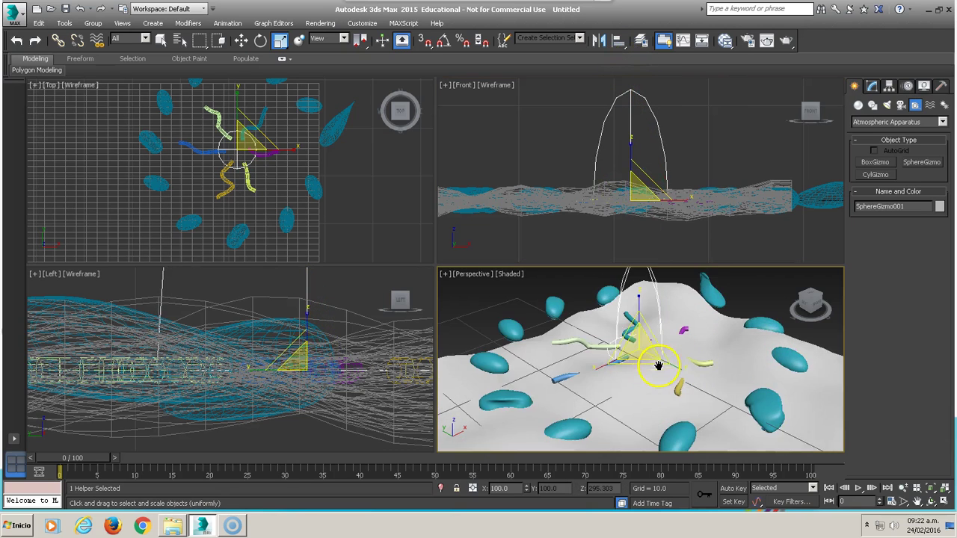
scroll(658, 364, down, 2)
scroll(643, 364, down, 2)
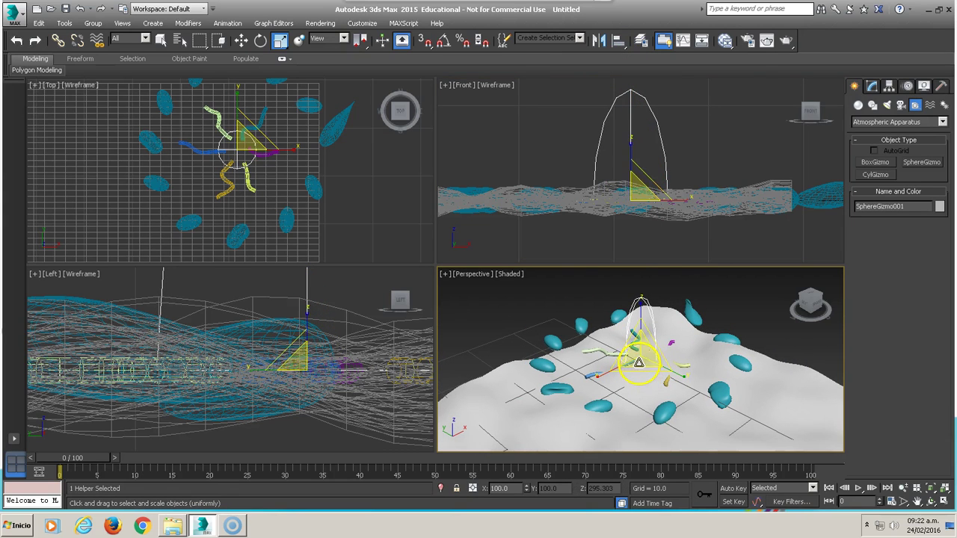
key(shift+q)
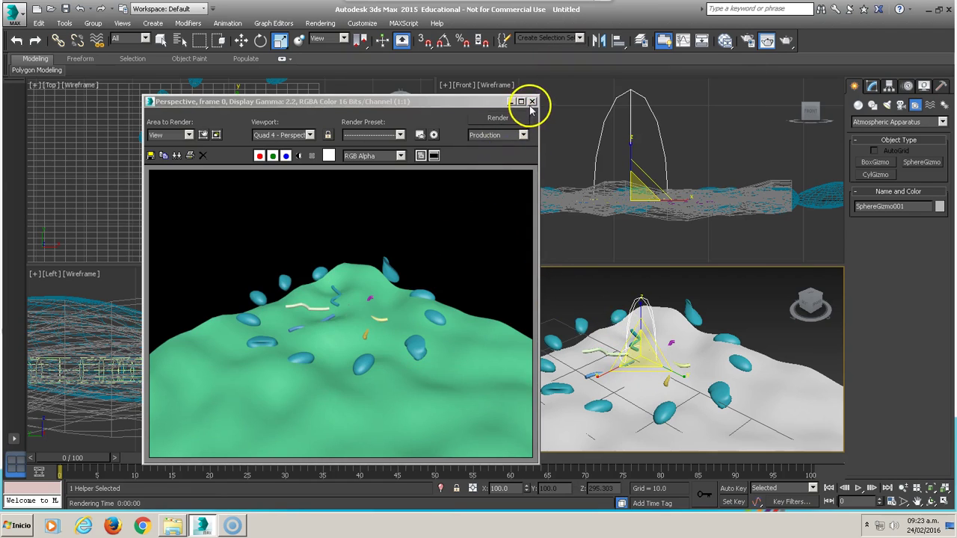
Attach a Fire Effect atmosphere to SphereGizmo001 and test-render the scene to check it
click(531, 102)
click(872, 86)
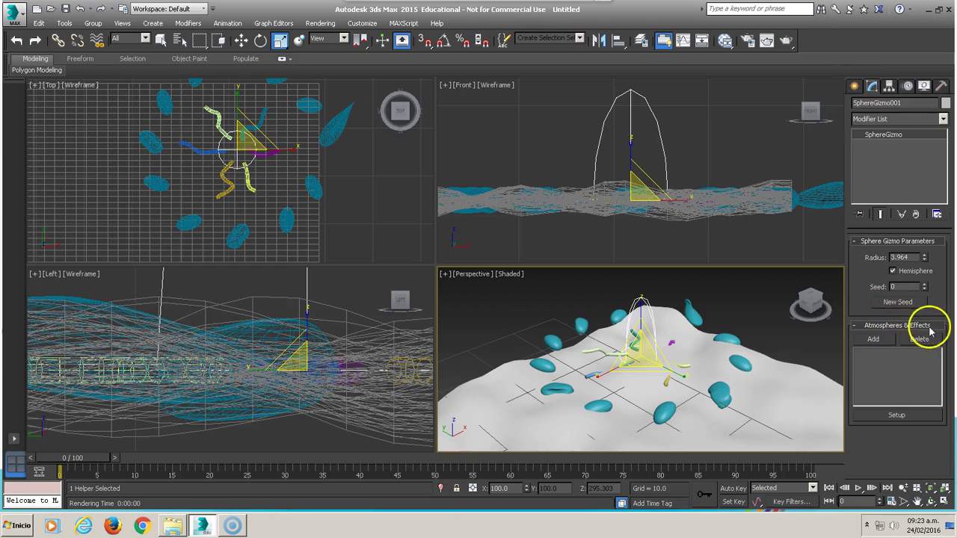
click(874, 341)
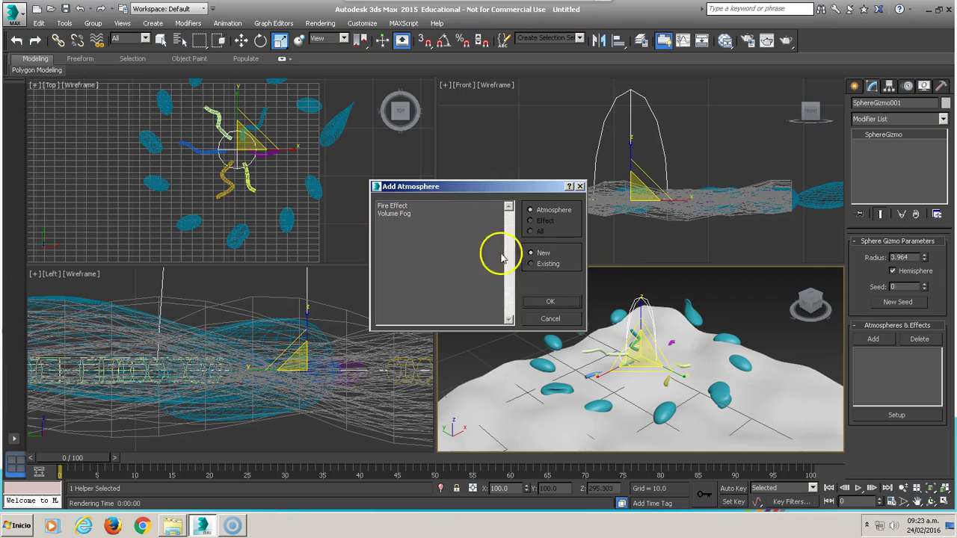
click(402, 207)
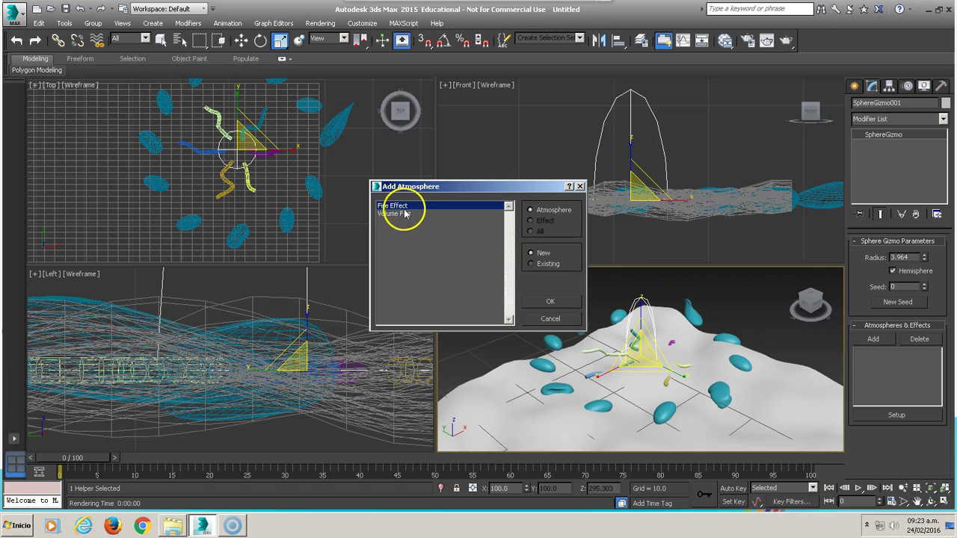
click(550, 303)
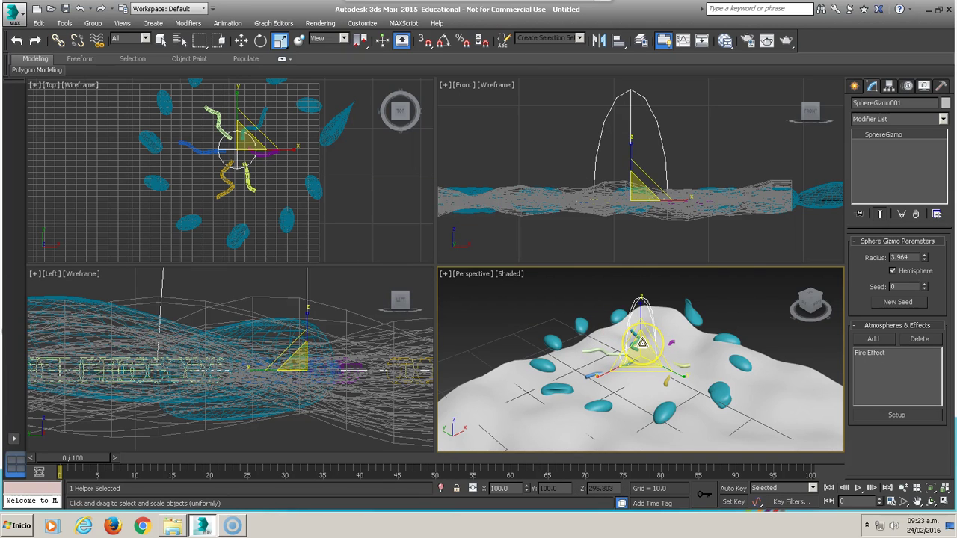
key(shift+q)
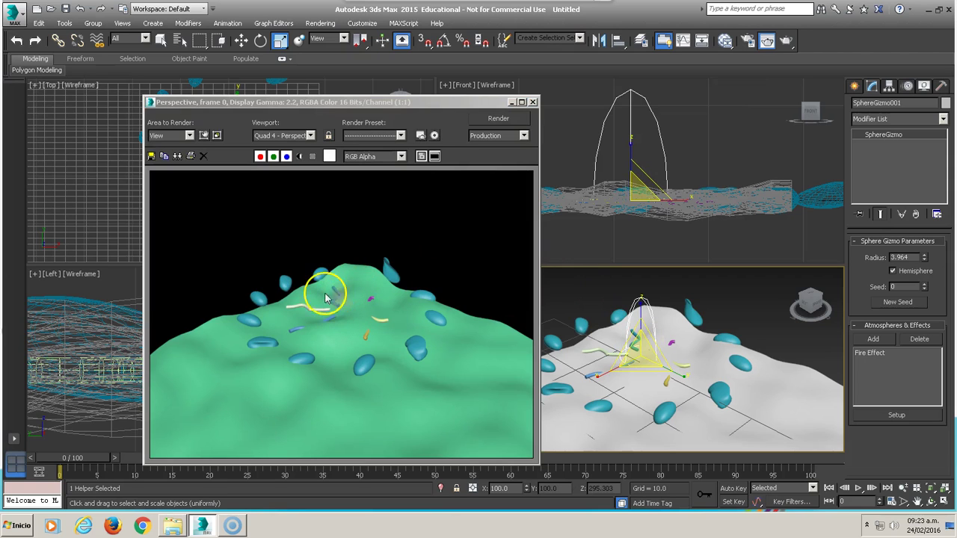
click(532, 102)
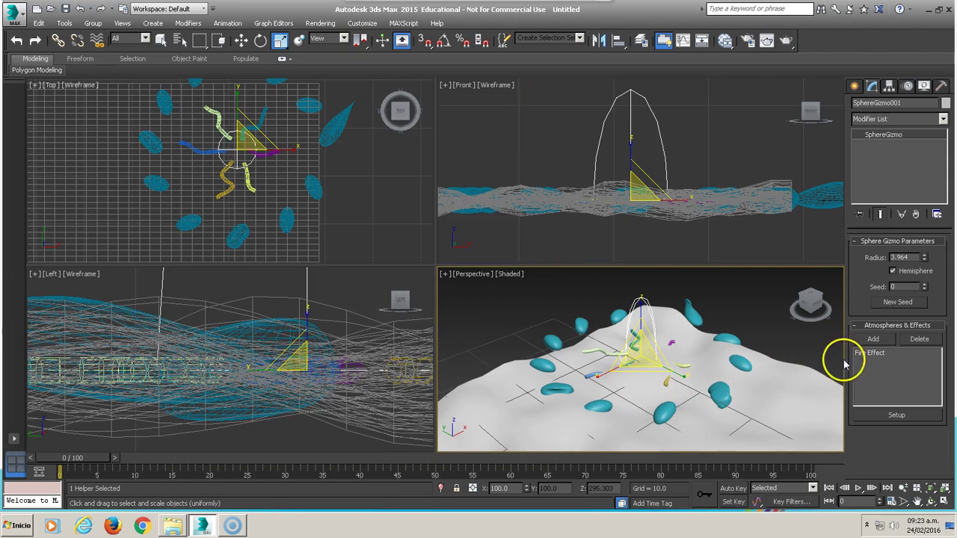
Open the Fire Effect setup in Environment and Effects and render a preview
click(886, 353)
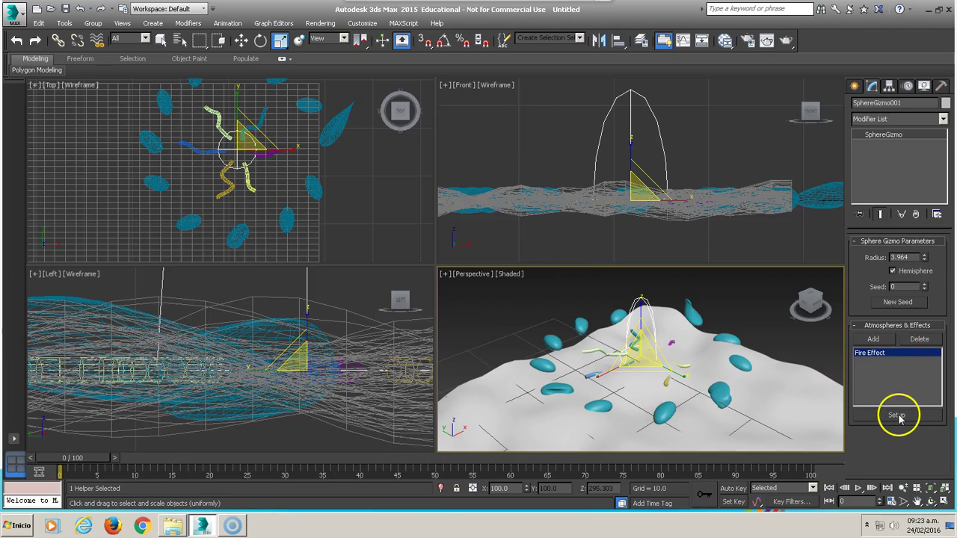
click(896, 415)
click(416, 279)
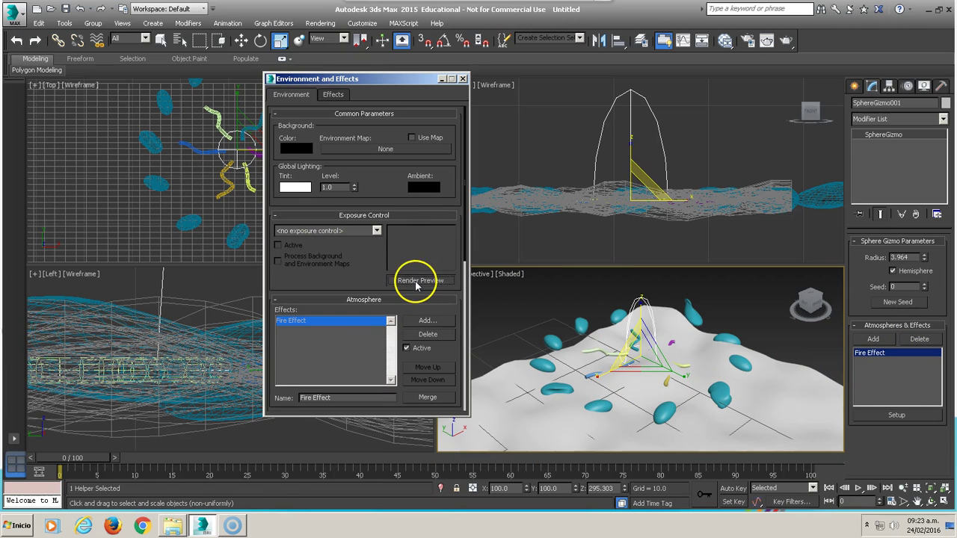
scroll(636, 352, up, 3)
scroll(653, 392, up, 3)
scroll(653, 392, down, 3)
scroll(705, 389, down, 1)
click(438, 278)
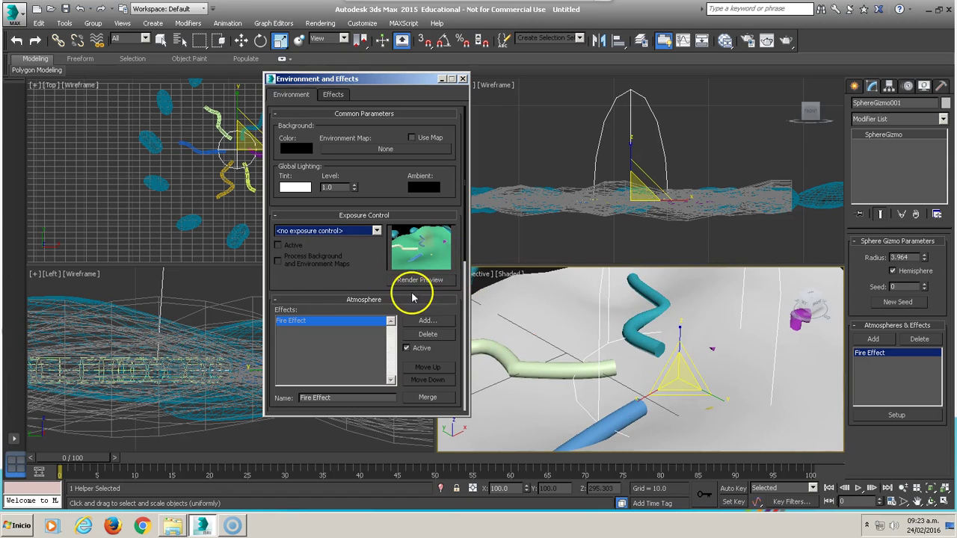
Check the yellow inner flame colour and select the Flame Size value of 35.0
drag(322, 70, 313, 0)
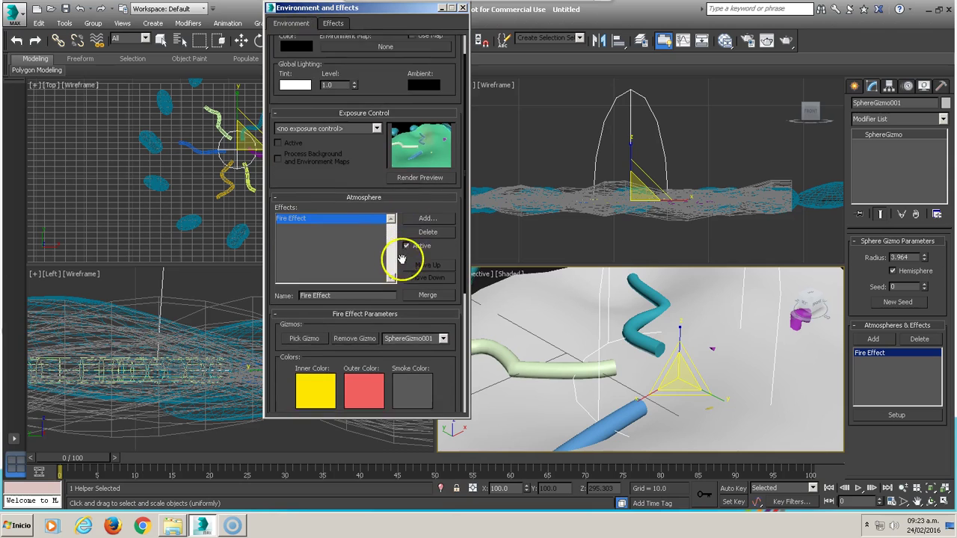
drag(396, 281, 406, 191)
click(314, 329)
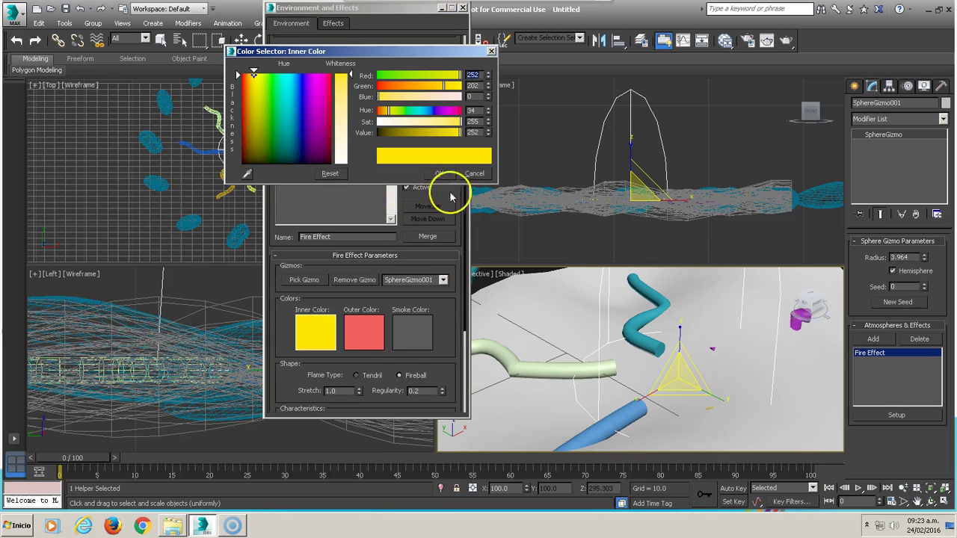
click(474, 173)
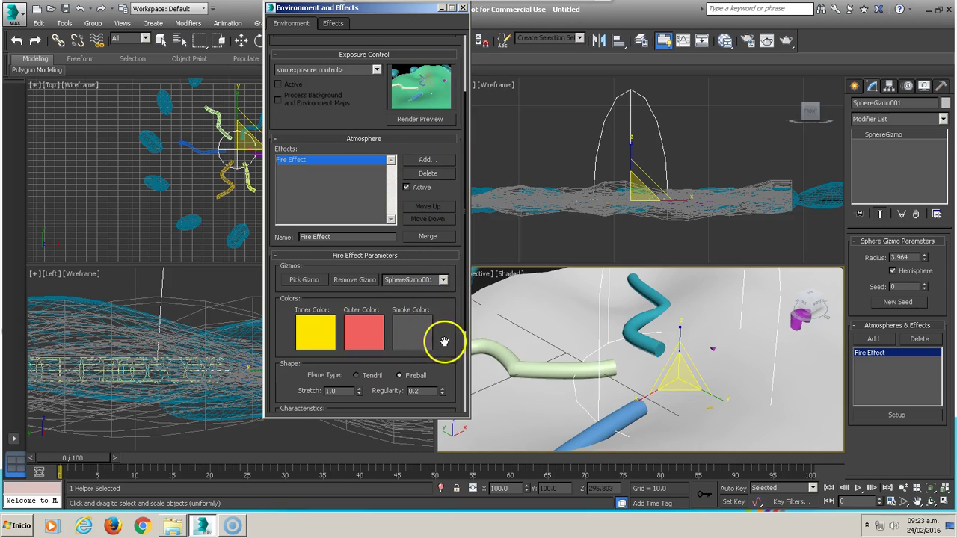
drag(443, 341, 442, 260)
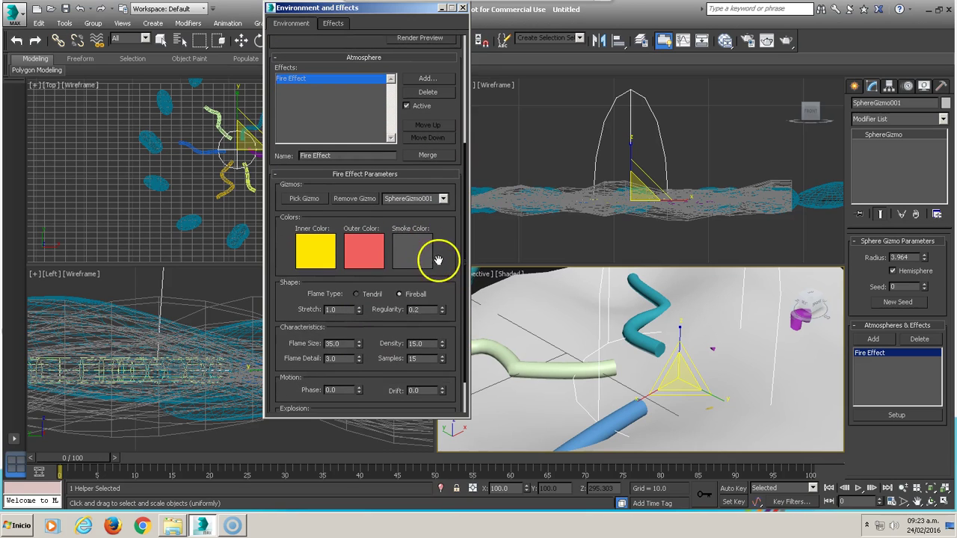
double_click(331, 345)
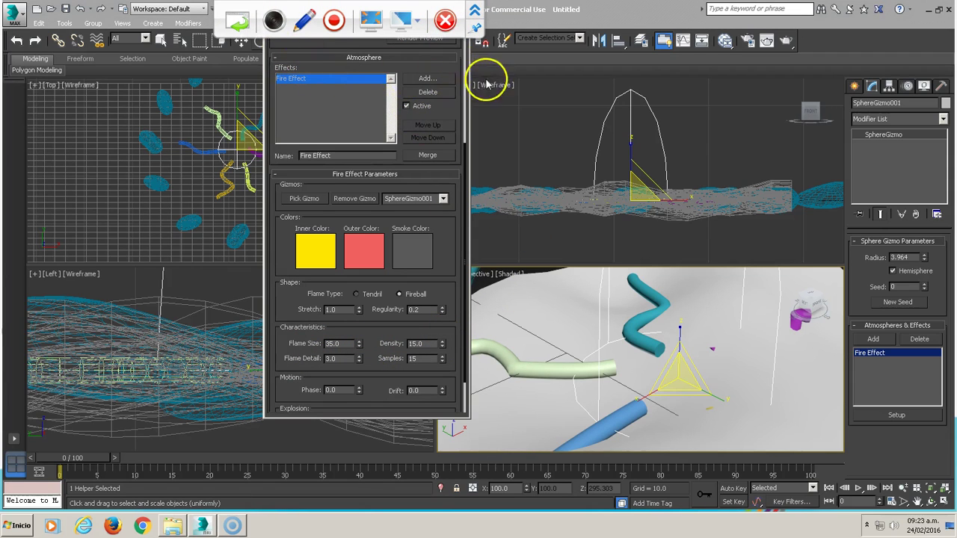
Move the Environment window to the upper left and set Flame Size to 5.0
click(473, 15)
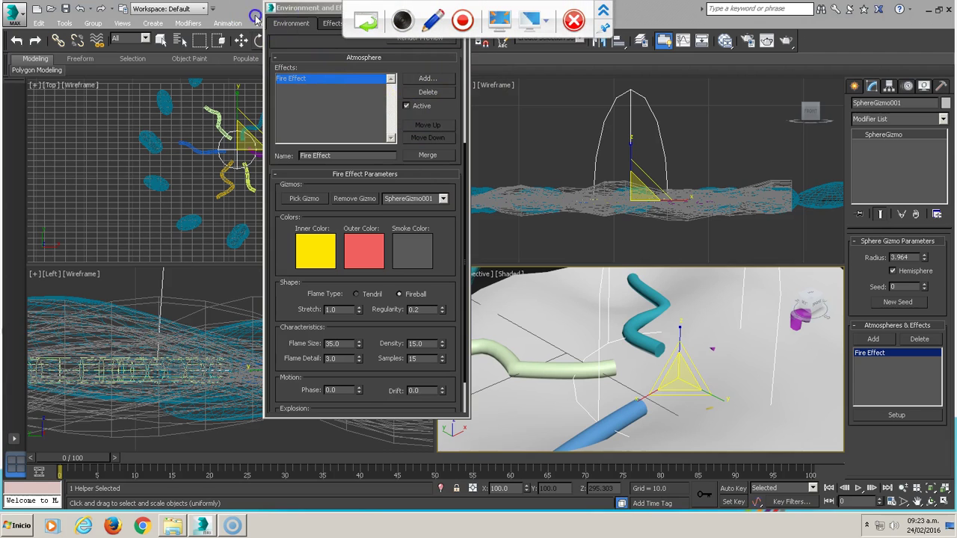
drag(278, 9, 62, 43)
click(527, 299)
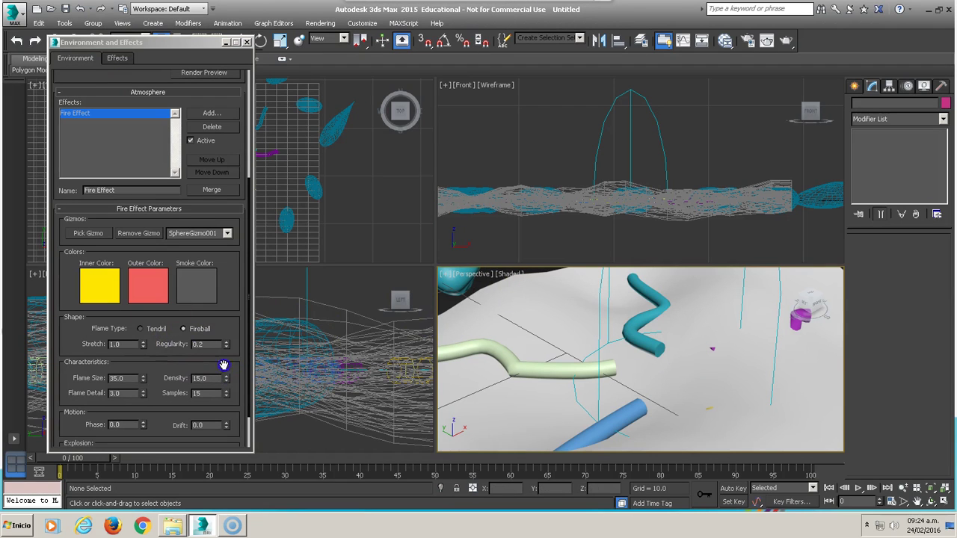
drag(129, 378, 77, 376)
text(5)
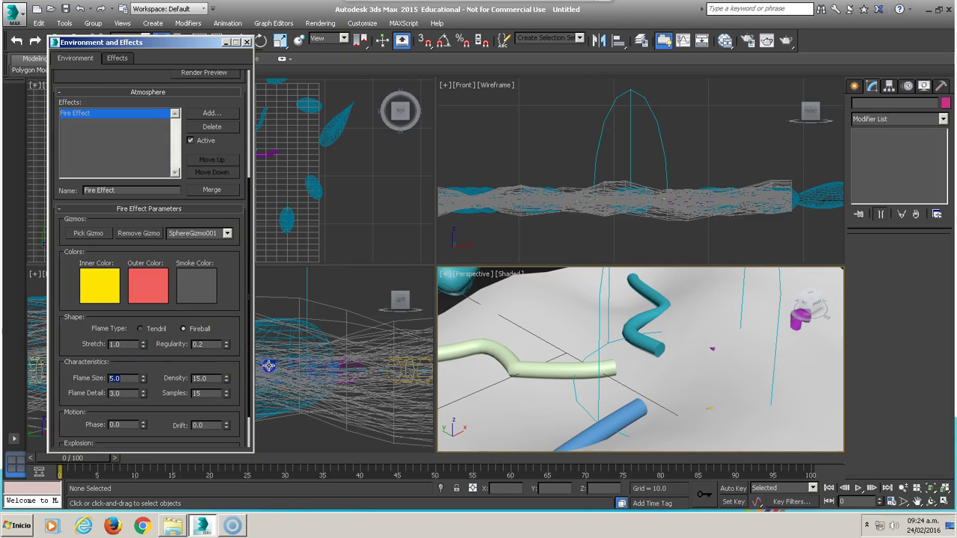
key(Tab)
text(50)
click(615, 352)
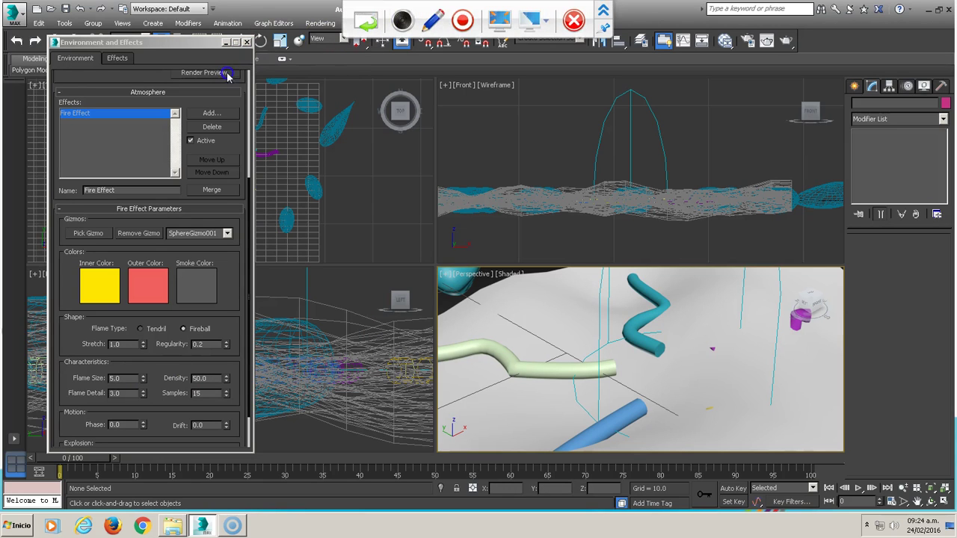
Raise the fire's Density from 50 to 200
drag(158, 78, 160, 227)
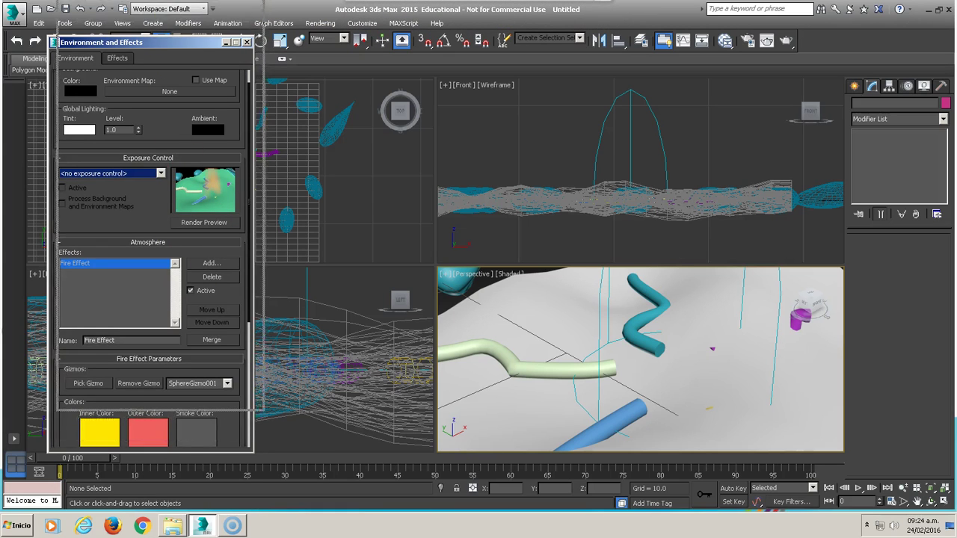
drag(157, 41, 166, 8)
drag(173, 372, 172, 204)
click(223, 326)
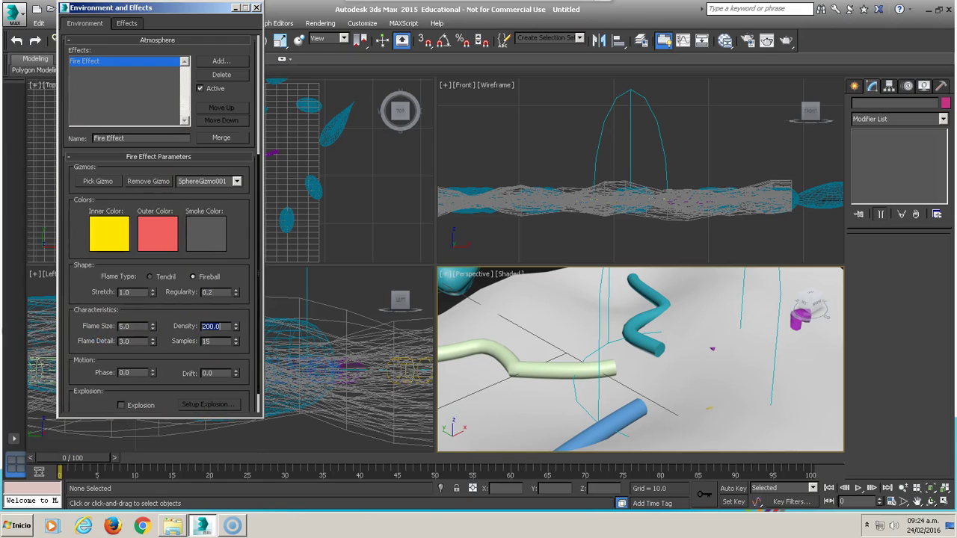
click(139, 326)
scroll(240, 212, up, 5)
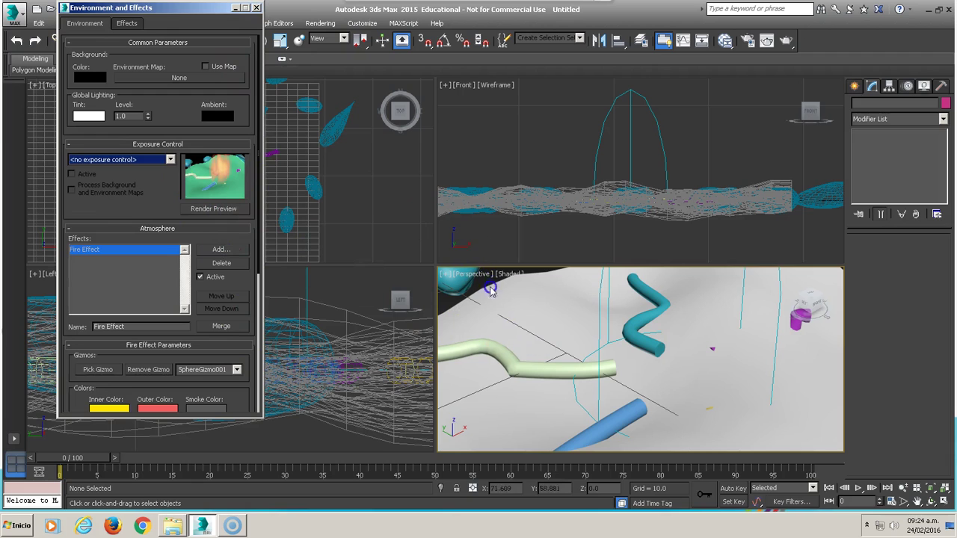
Set the fire's Density to 800 and Flame Size to 0.5, re-rendering to compare
click(786, 42)
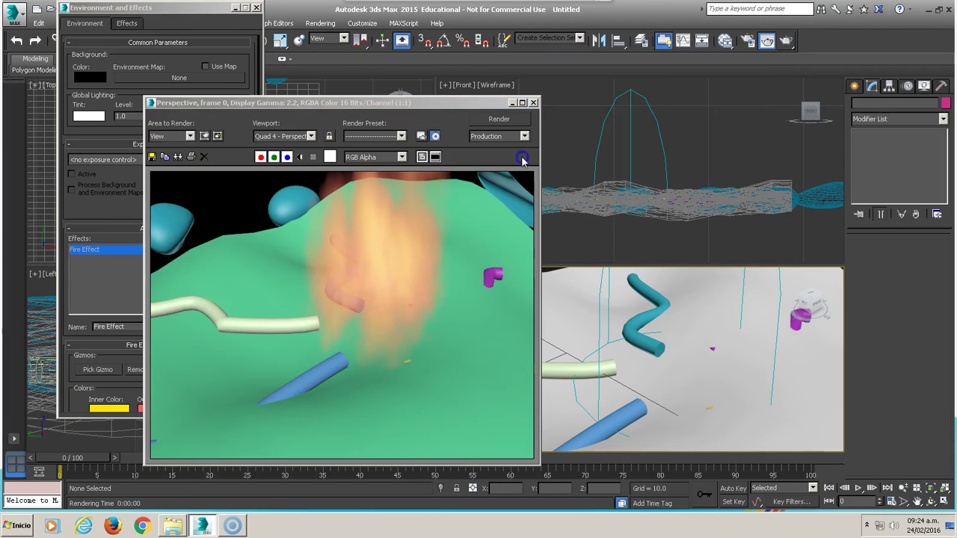
drag(663, 60, 731, 46)
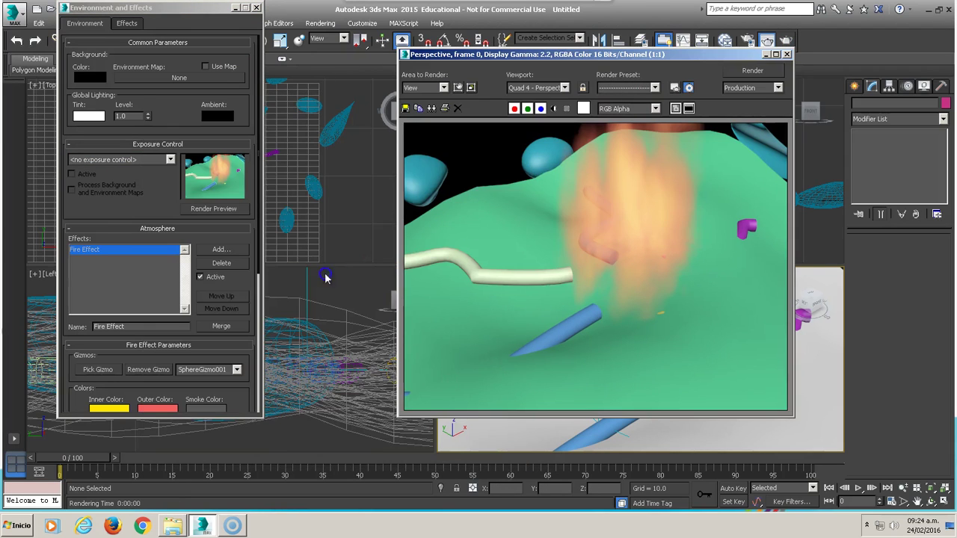
drag(261, 267, 255, 409)
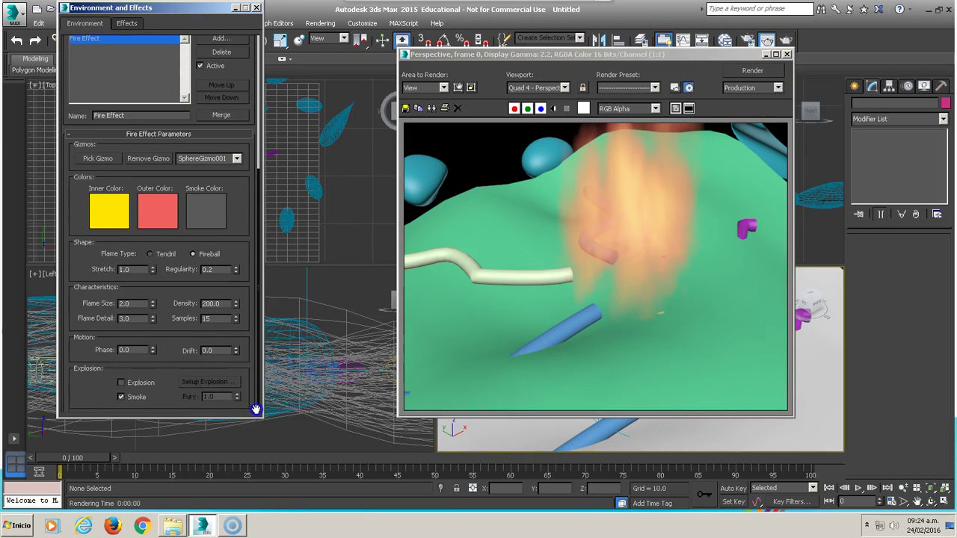
double_click(209, 303)
text(800)
click(191, 113)
click(748, 71)
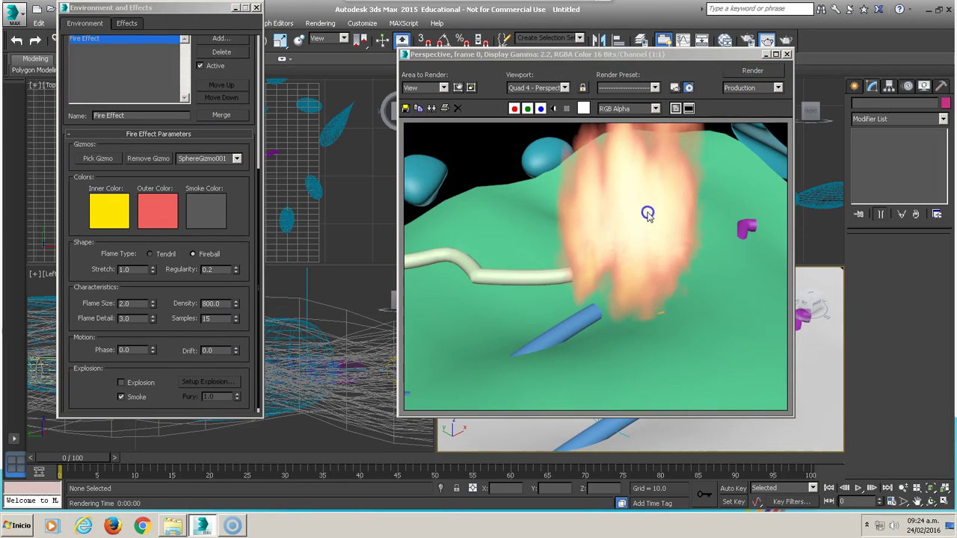
double_click(133, 302)
text(0.5)
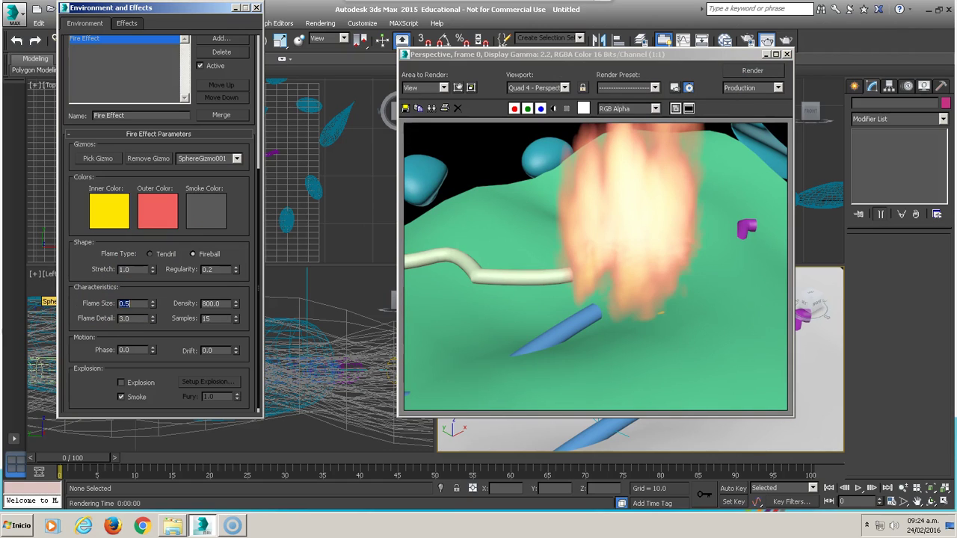
click(749, 70)
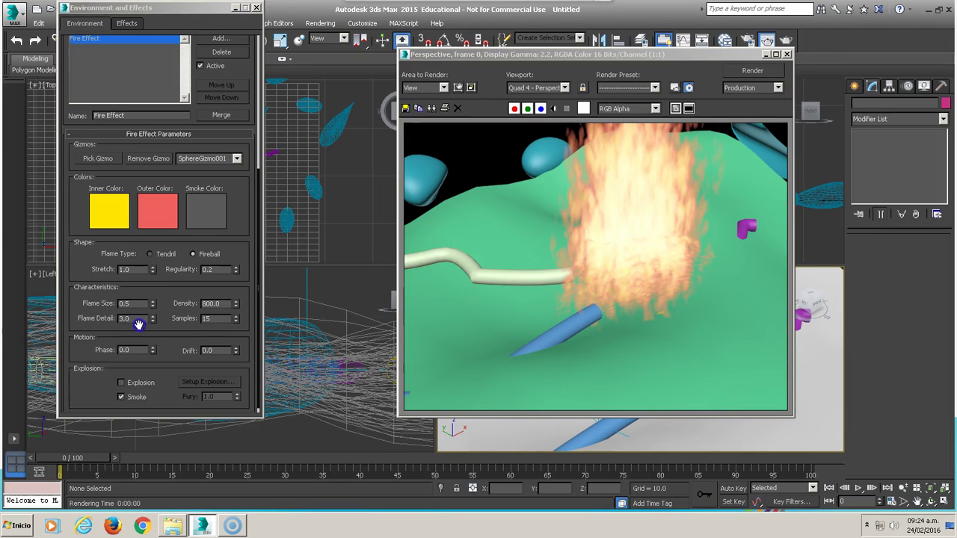
With Auto Key on, animate the fire's Phase to 500 at frame 100 and scrub to check
click(207, 318)
mouse_move(246, 347)
mouse_down()
mouse_move(250, 356)
mouse_move(247, 336)
mouse_up()
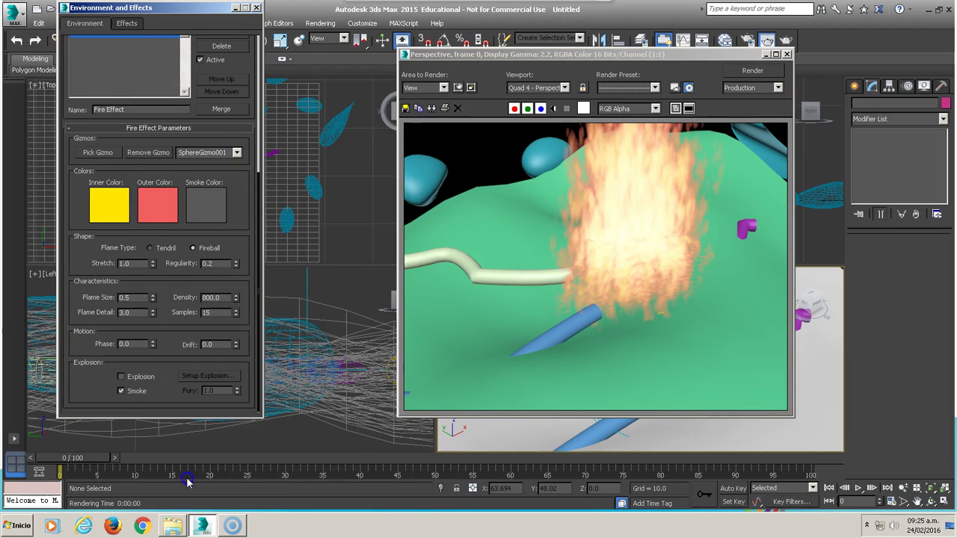
key(n)
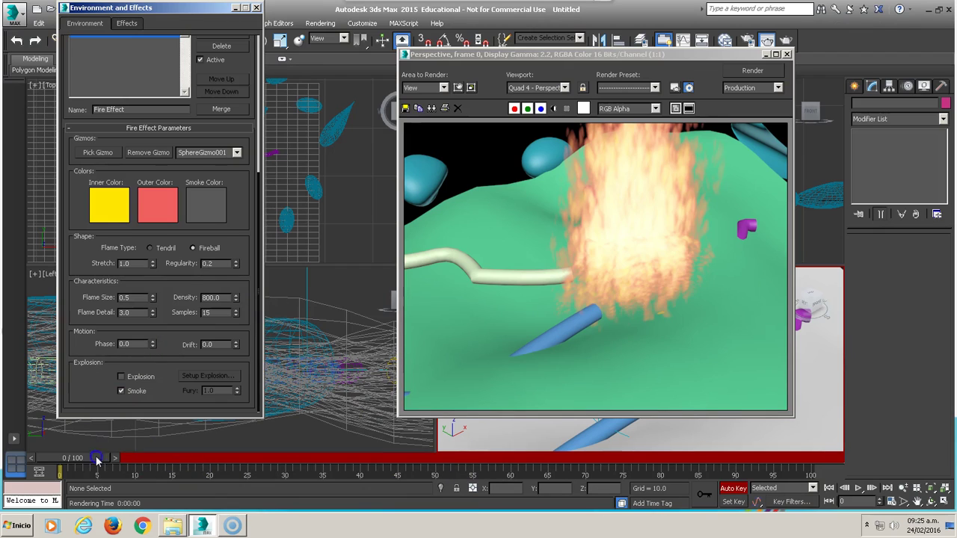
drag(88, 459, 768, 459)
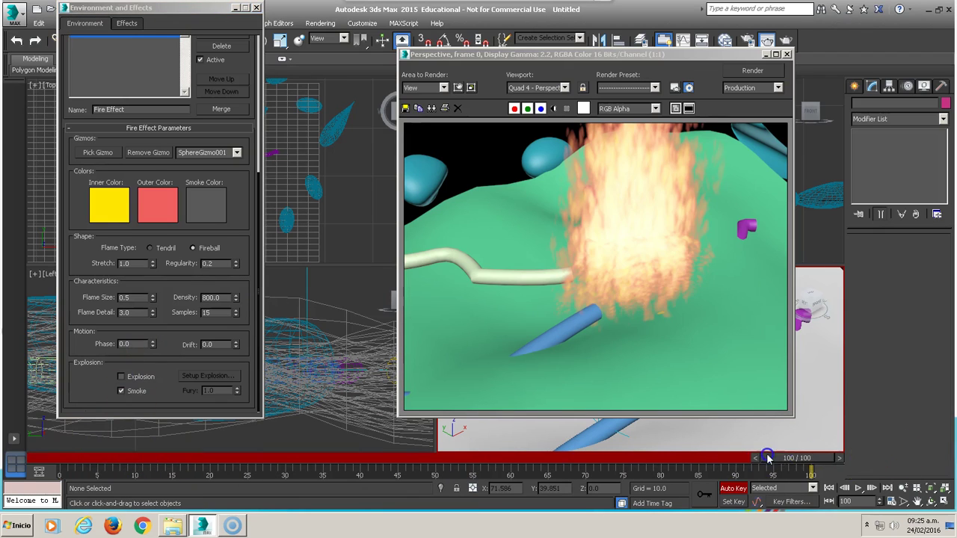
click(134, 344)
text(500)
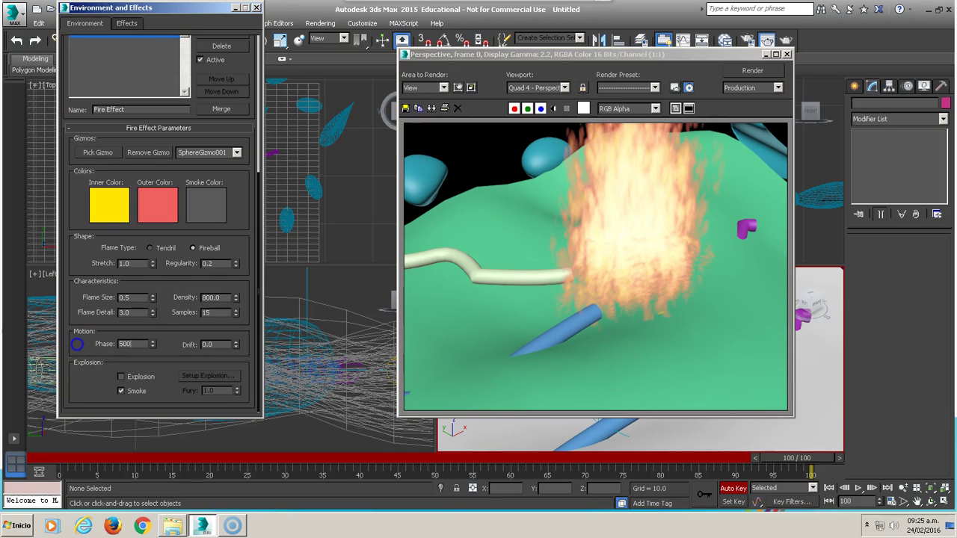
mouse_move(786, 460)
mouse_down()
mouse_move(487, 468)
mouse_move(117, 456)
mouse_up()
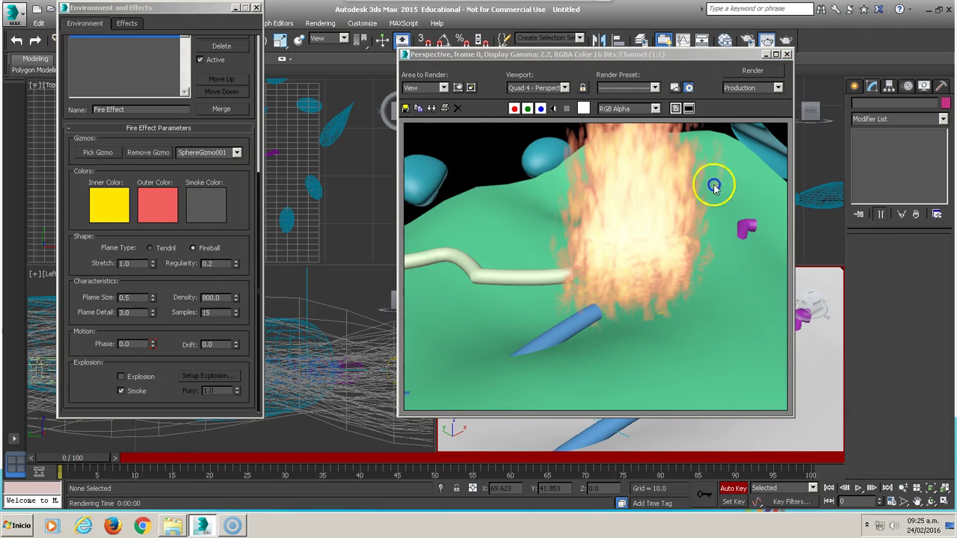
click(785, 54)
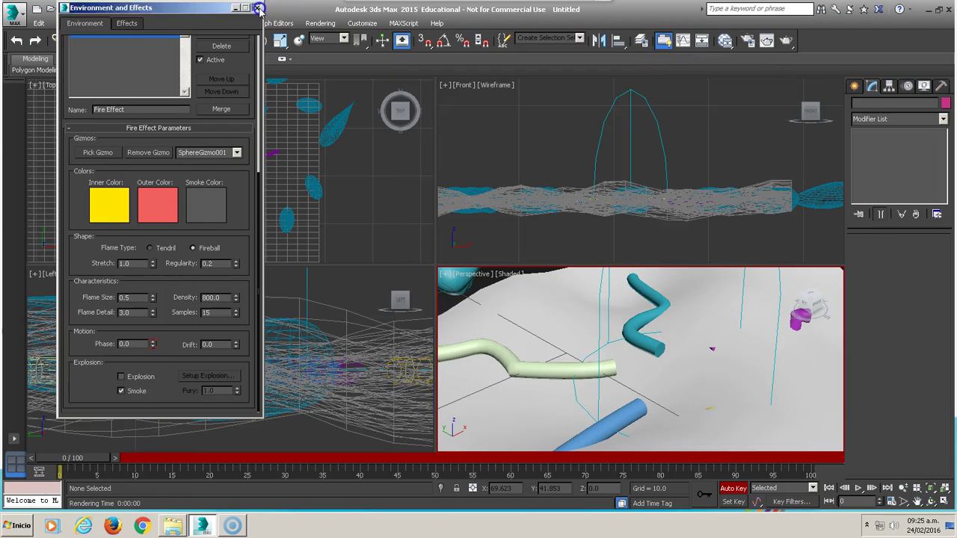
Close Environment and Effects, turn off Auto Key, and open the Compact Material Editor
click(257, 7)
click(739, 489)
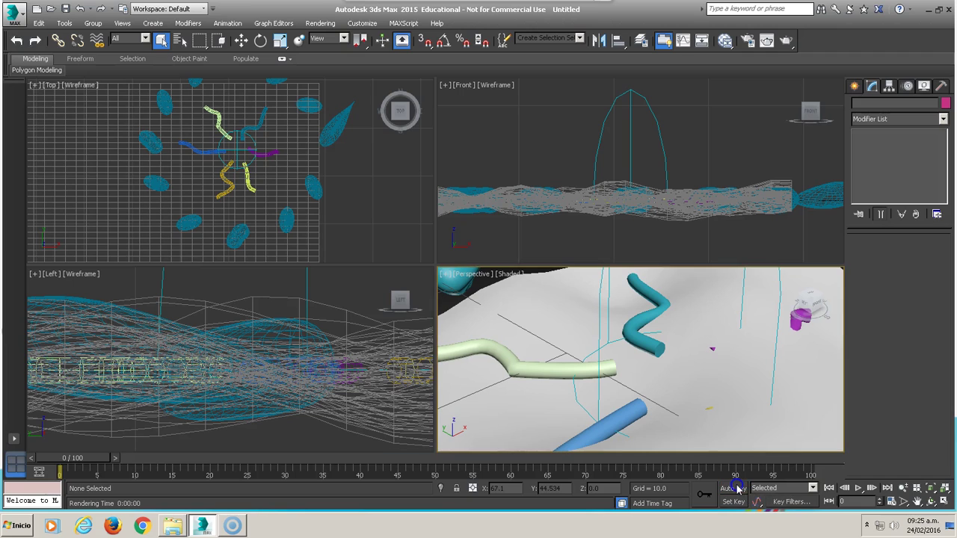
key(F10)
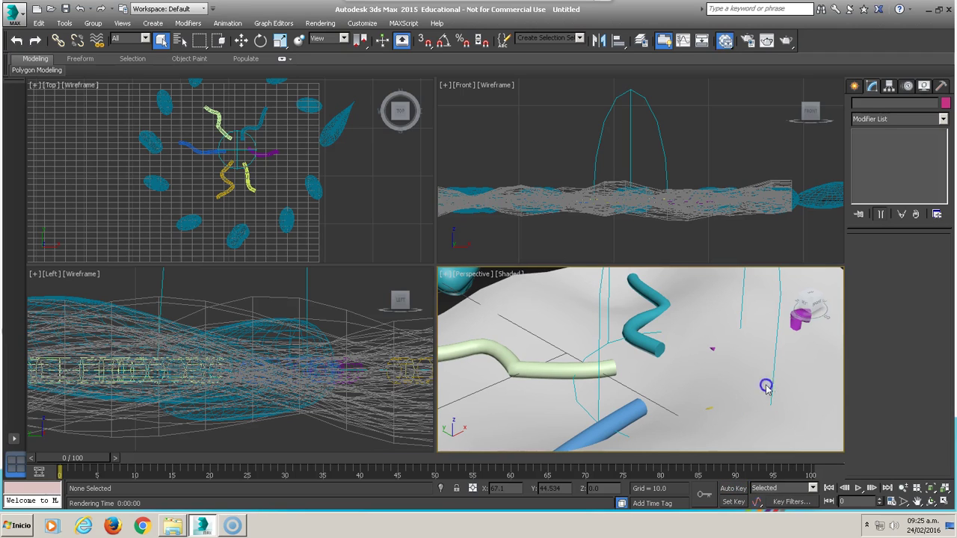
key(m)
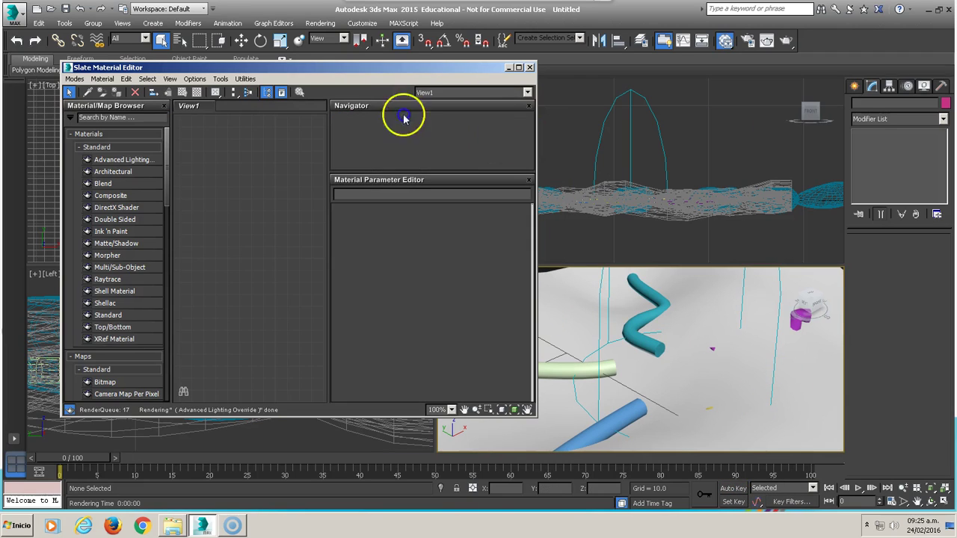
click(75, 79)
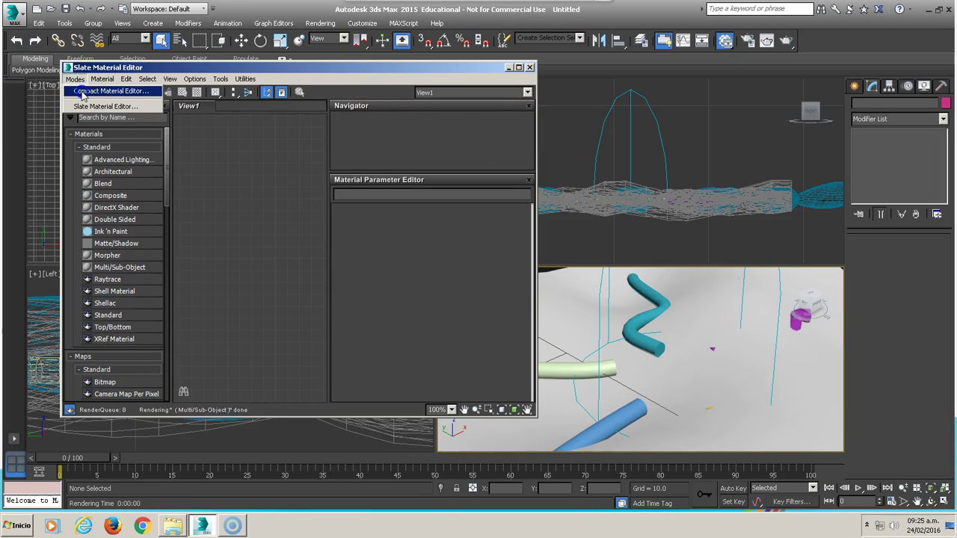
click(97, 93)
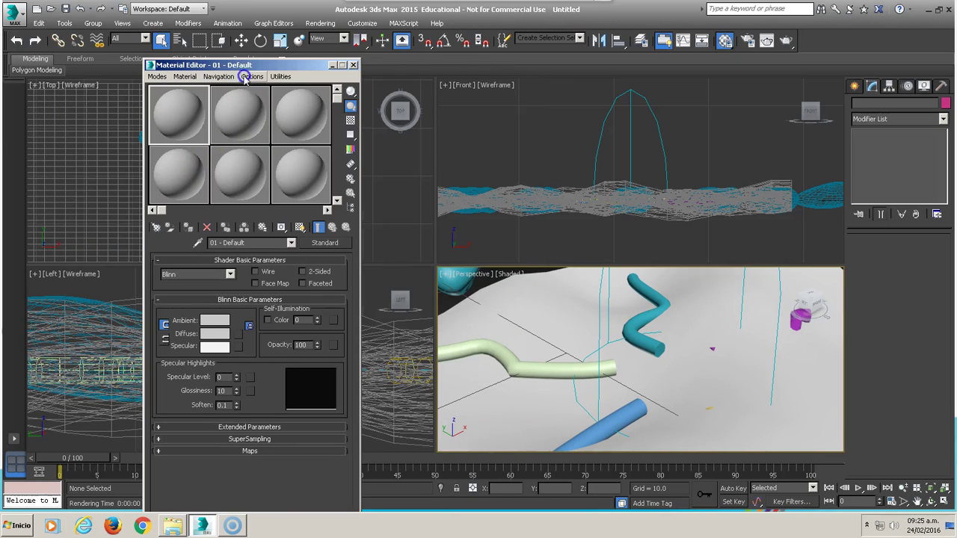
Select Line001 through Line006 from the object list
alt+middle_drag(660, 422, 526, 263)
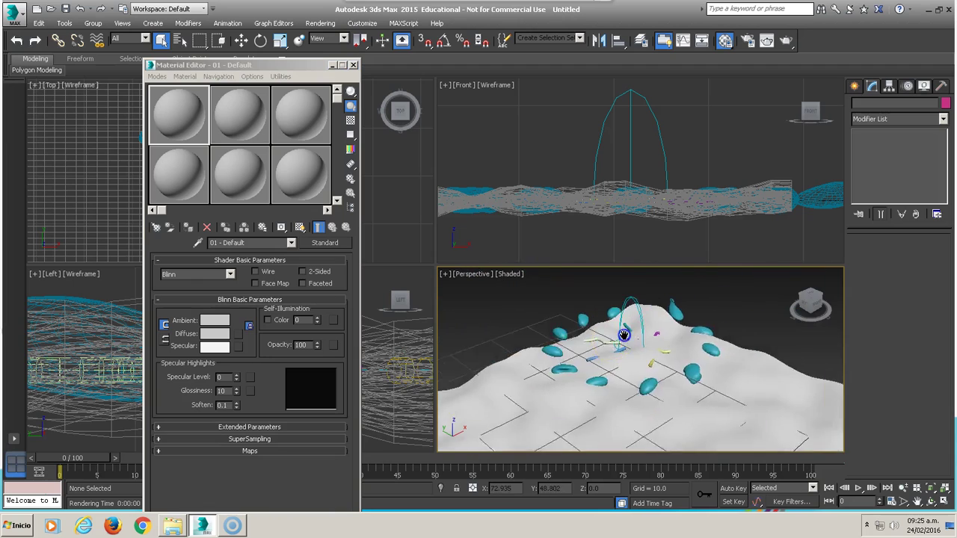
click(519, 254)
key(h)
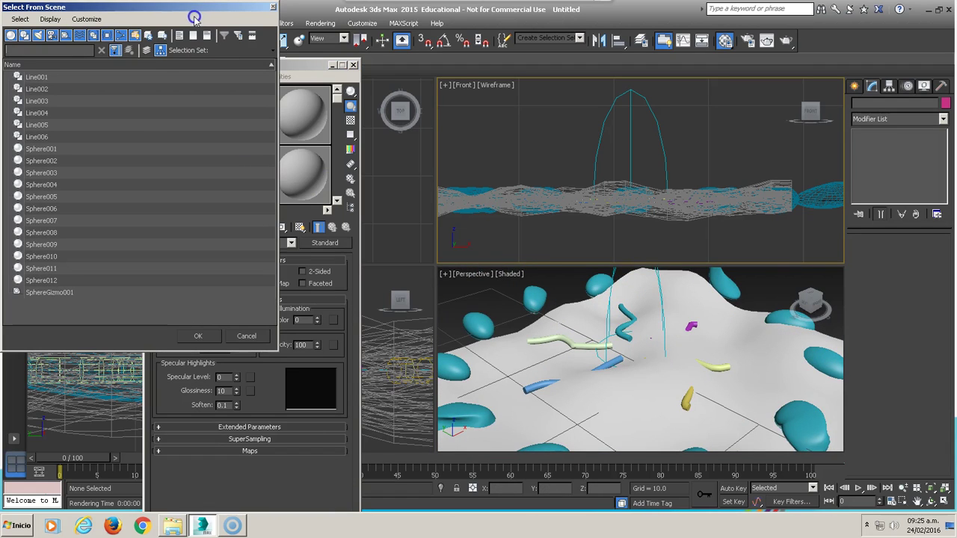
click(38, 78)
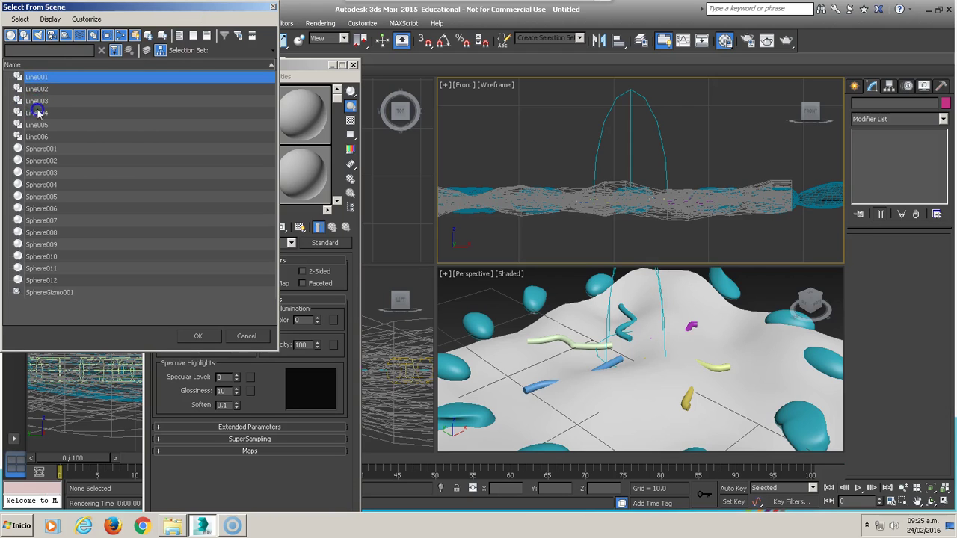
shift+click(35, 137)
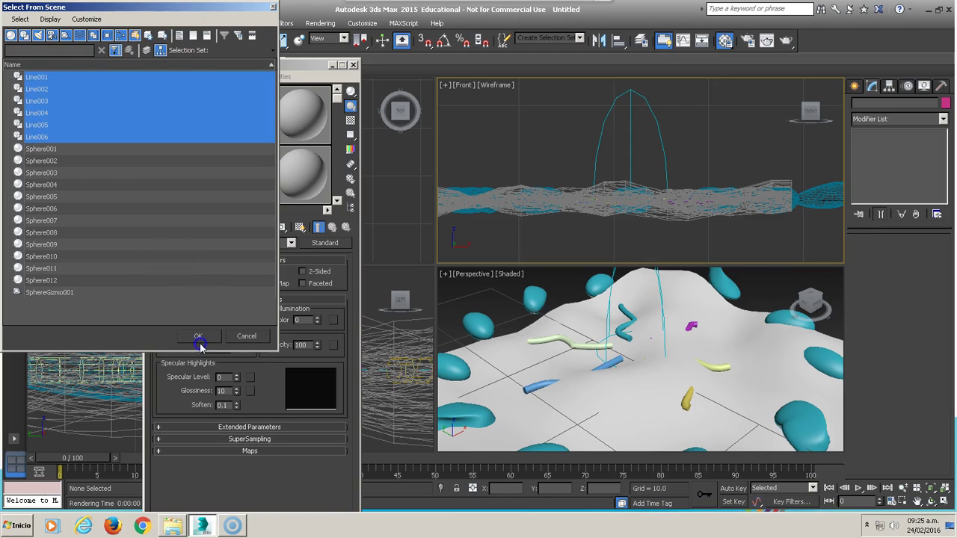
click(198, 338)
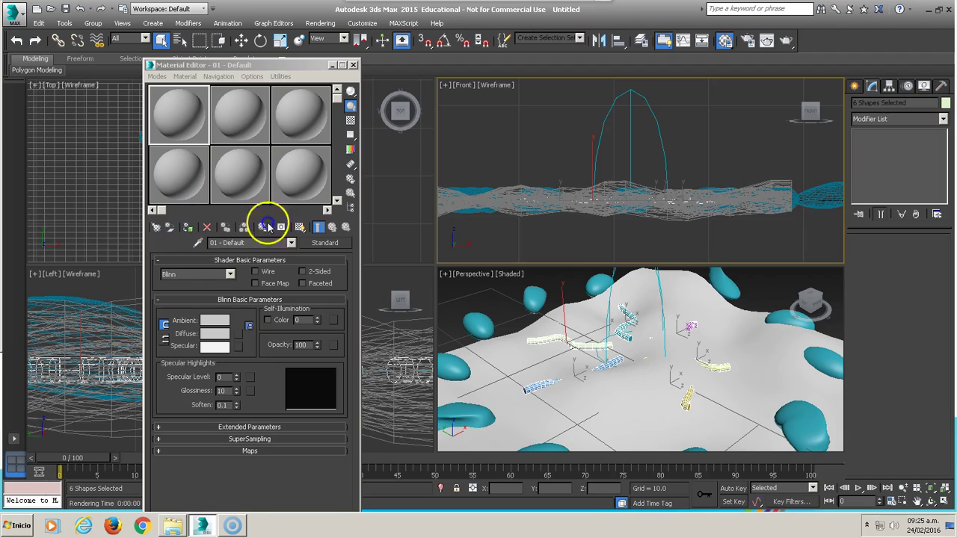
Name the first material 'madera', assign it to the six lines, and pick a Diffuse map
click(232, 242)
text(madera)
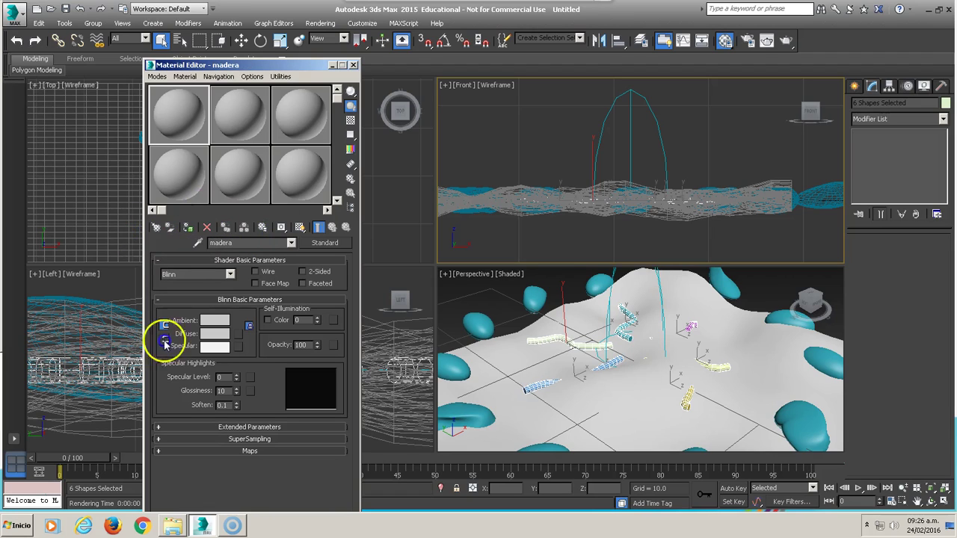
click(225, 274)
click(187, 227)
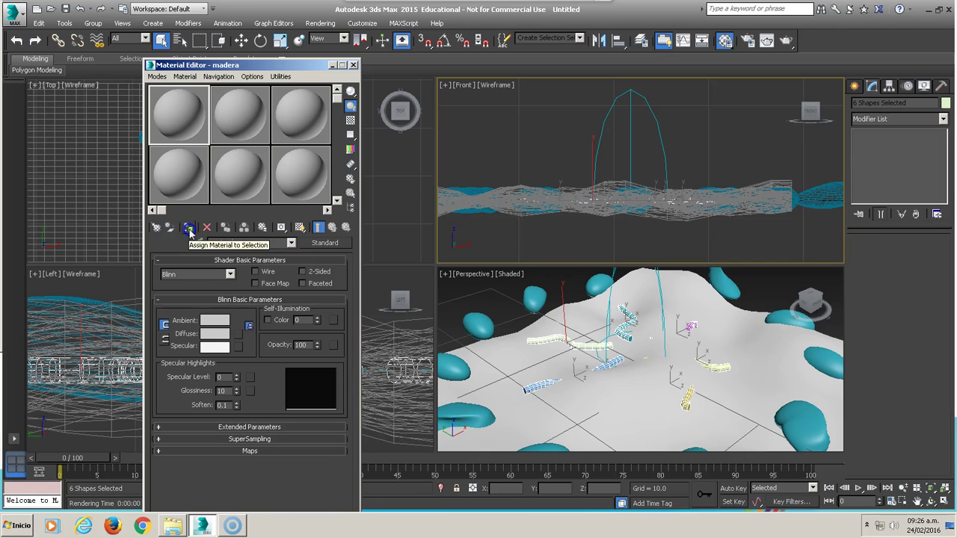
click(190, 232)
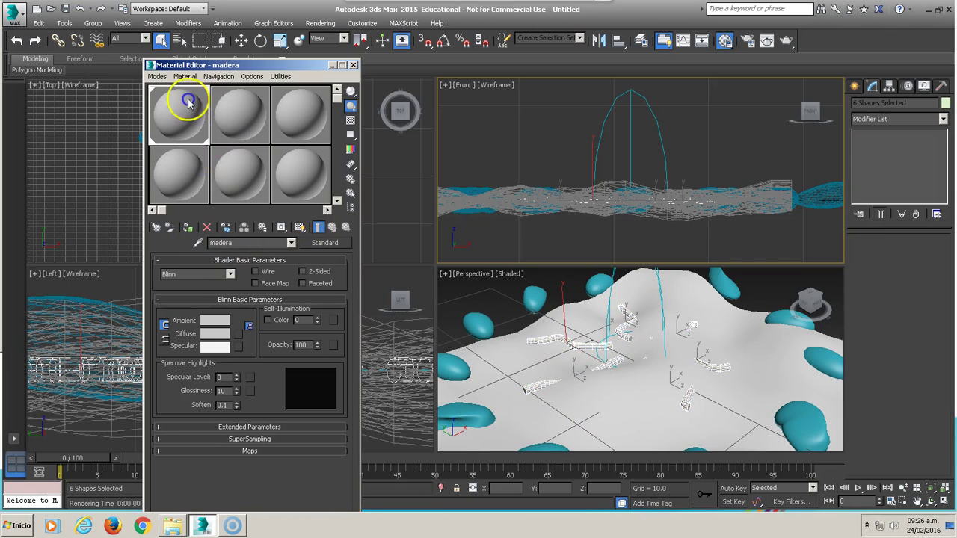
click(238, 336)
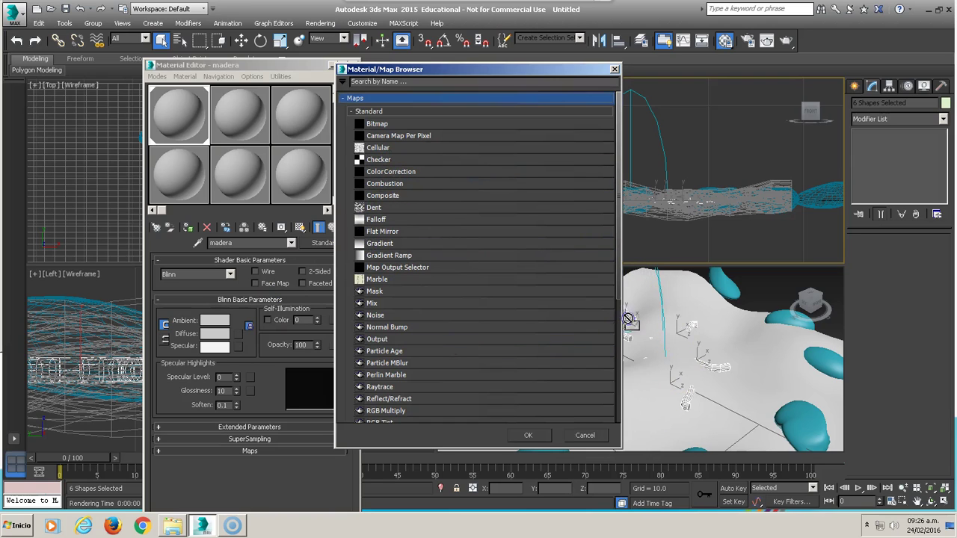
Use a Wood map for madera's diffuse and show it shaded on the logs
drag(619, 277, 618, 368)
scroll(366, 352, down, 4)
click(375, 381)
click(527, 435)
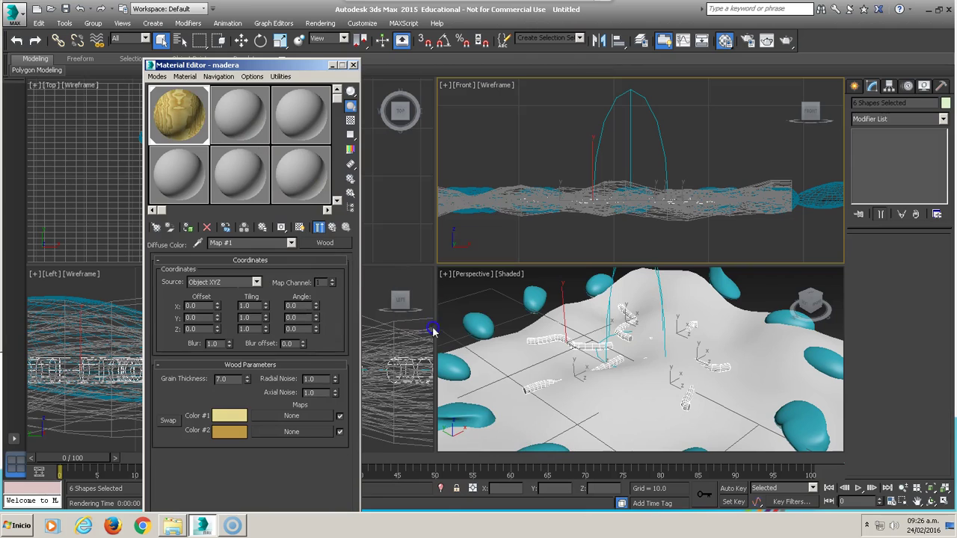
click(302, 227)
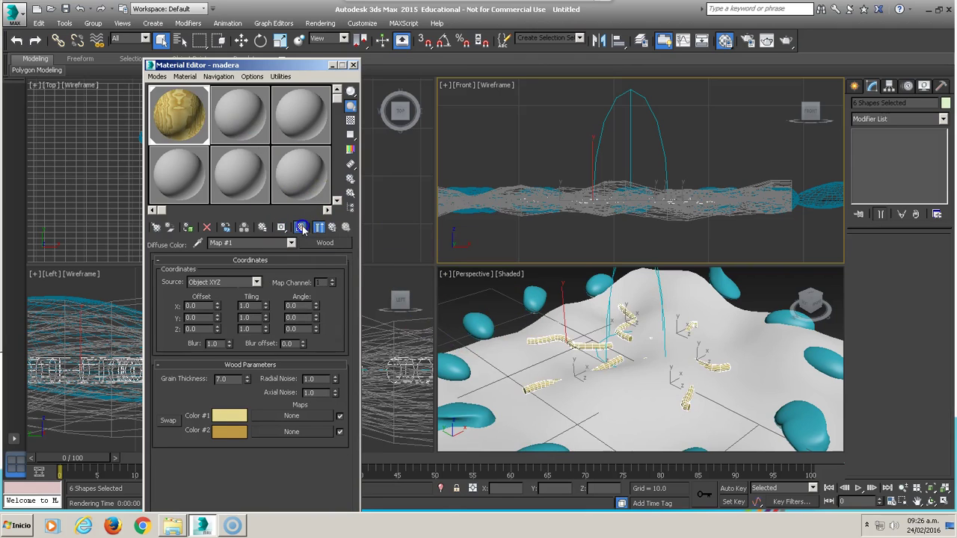
scroll(551, 334, up, 5)
click(187, 300)
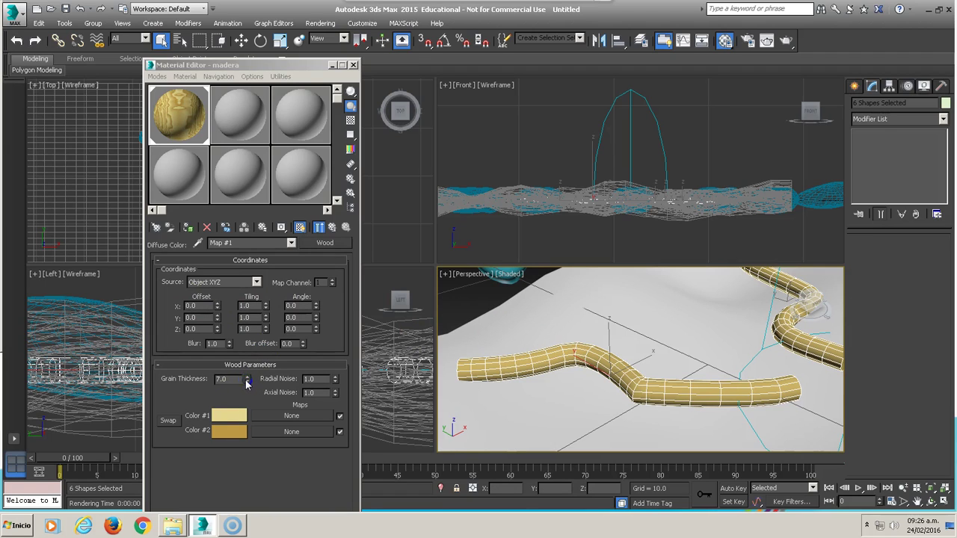
Set the Wood map's Grain Thickness to 1.0 and render to check the logs
click(223, 379)
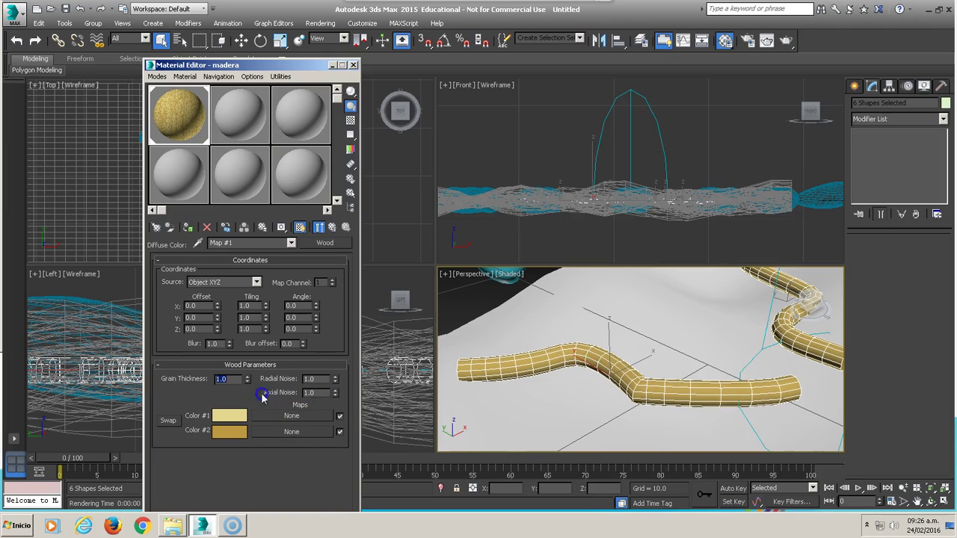
click(785, 42)
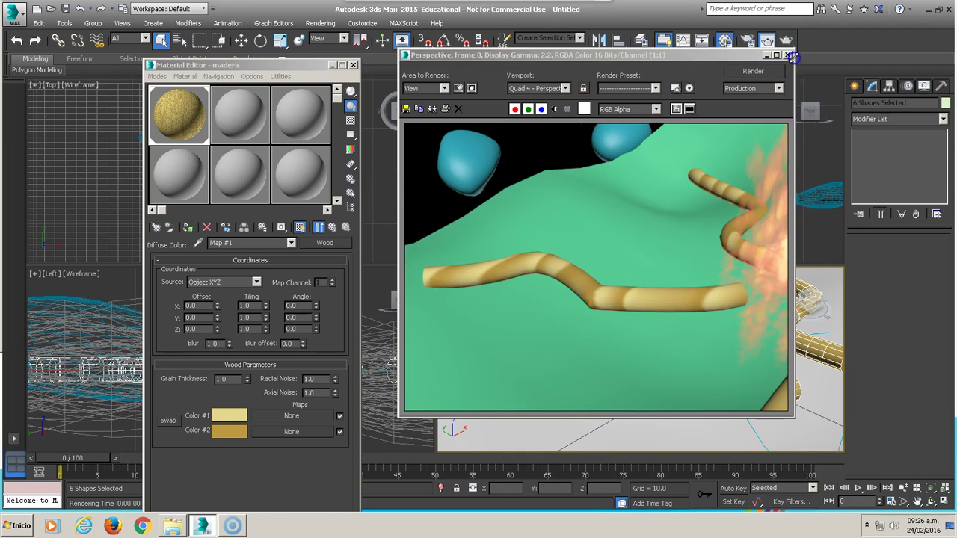
click(791, 56)
middle_drag(618, 352, 636, 357)
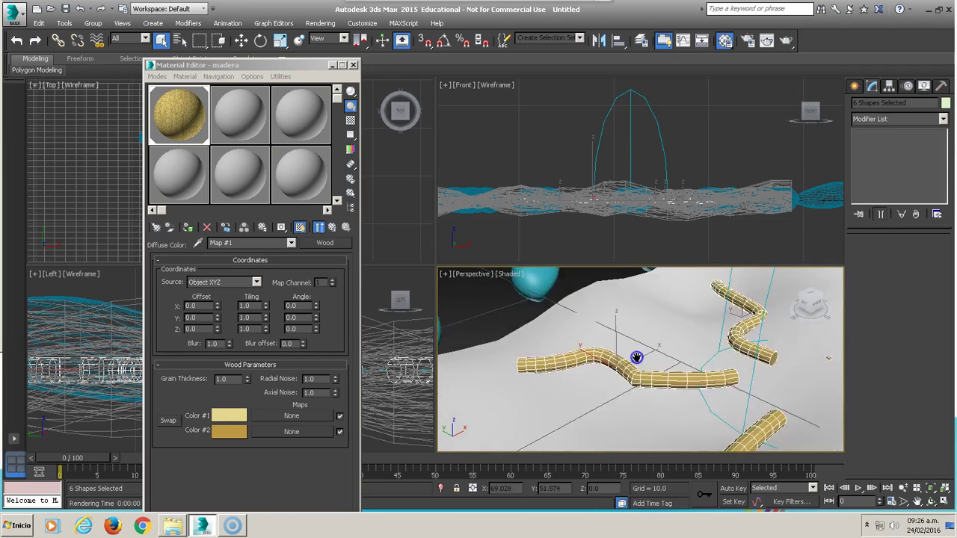
scroll(636, 357, down, 4)
scroll(630, 352, down, 3)
click(157, 65)
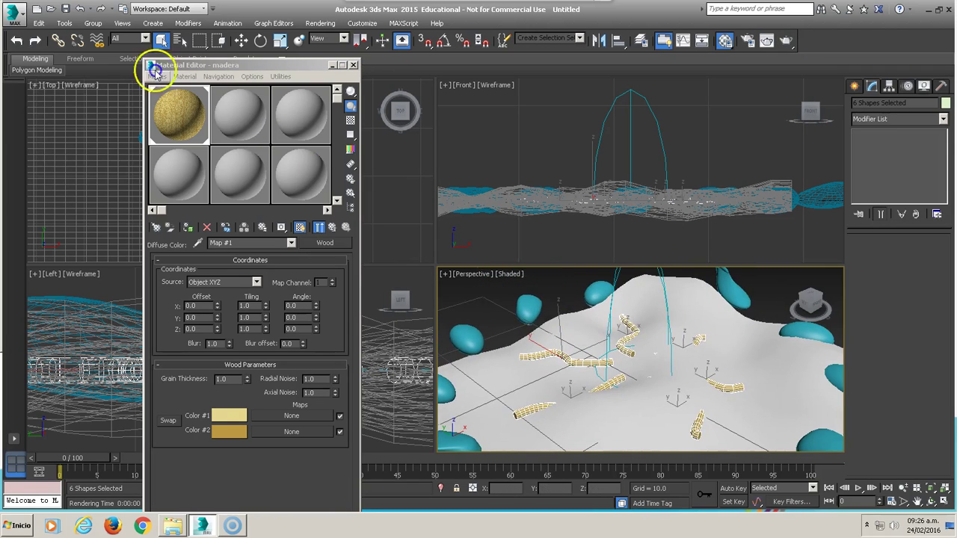
Select Sphere001–Sphere012 and name the second sample material piedras
click(251, 123)
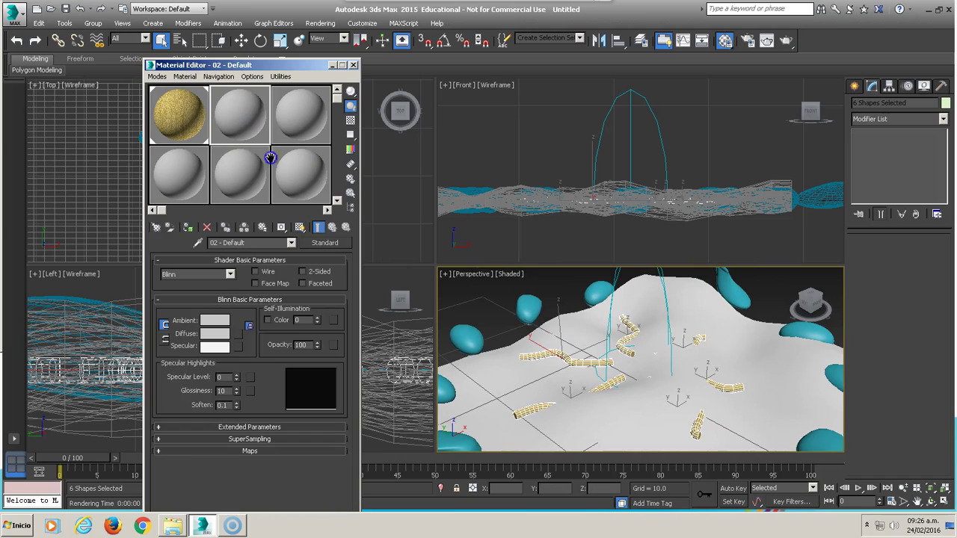
click(336, 214)
click(62, 150)
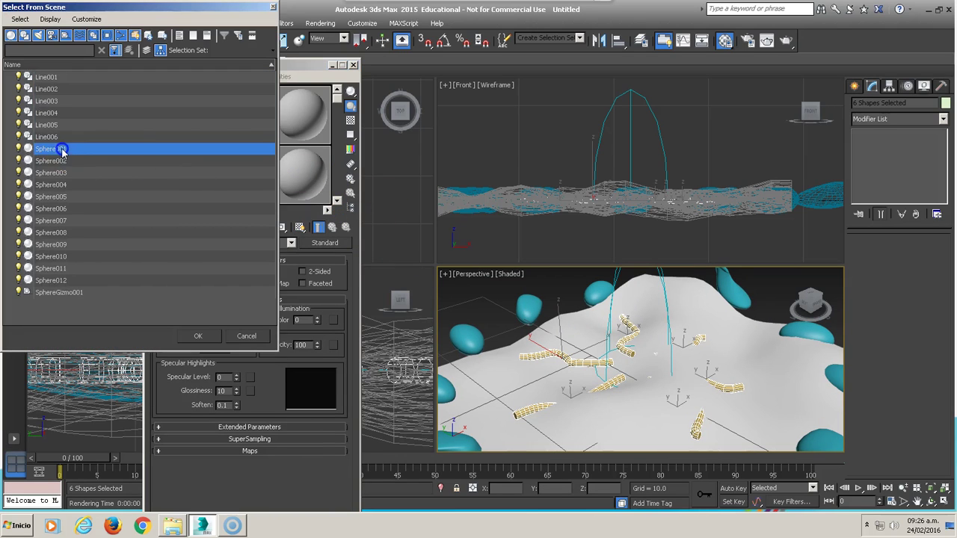
shift+click(50, 281)
click(215, 335)
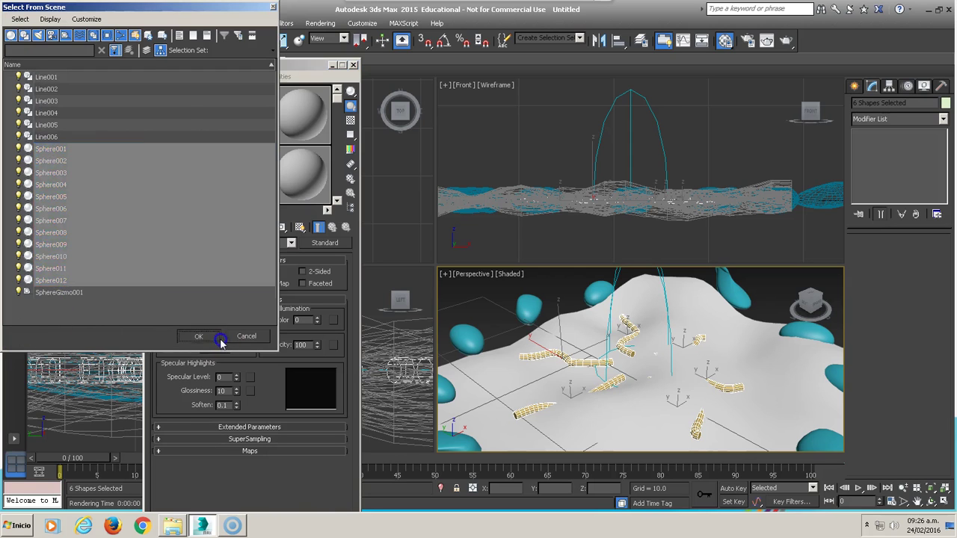
click(228, 226)
drag(259, 243, 71, 241)
text(piedras)
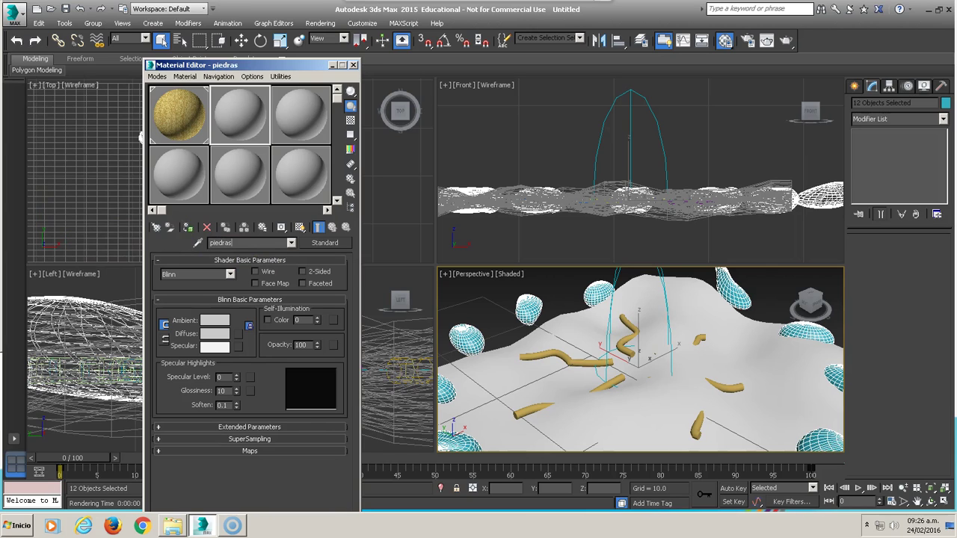
key(Return)
Give piedras a Noise bump map of size 4.7 and render a test of the fire scene
click(223, 338)
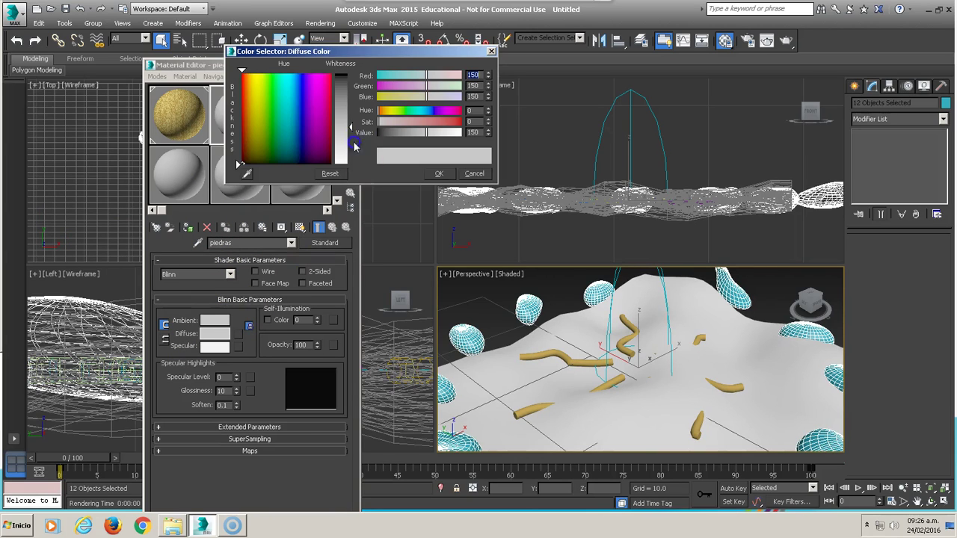
click(475, 174)
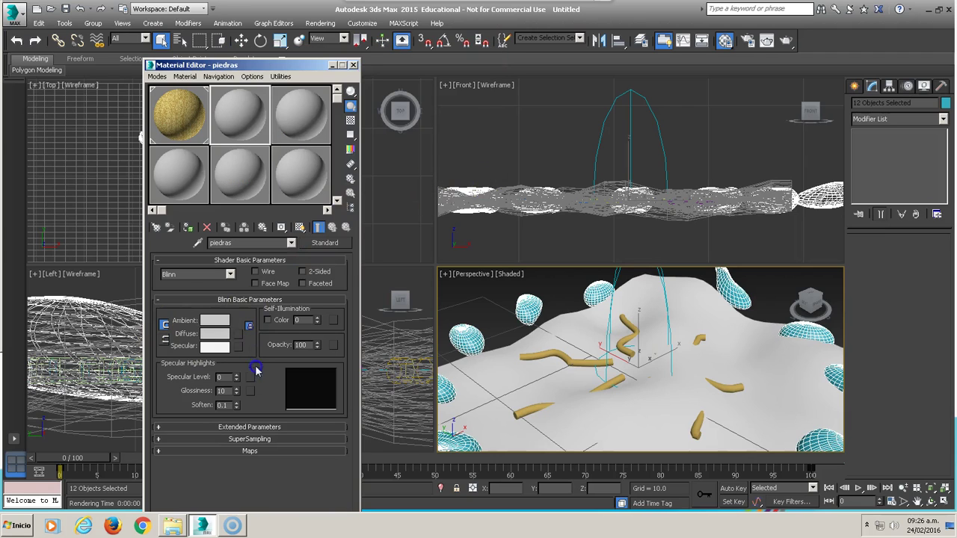
click(261, 453)
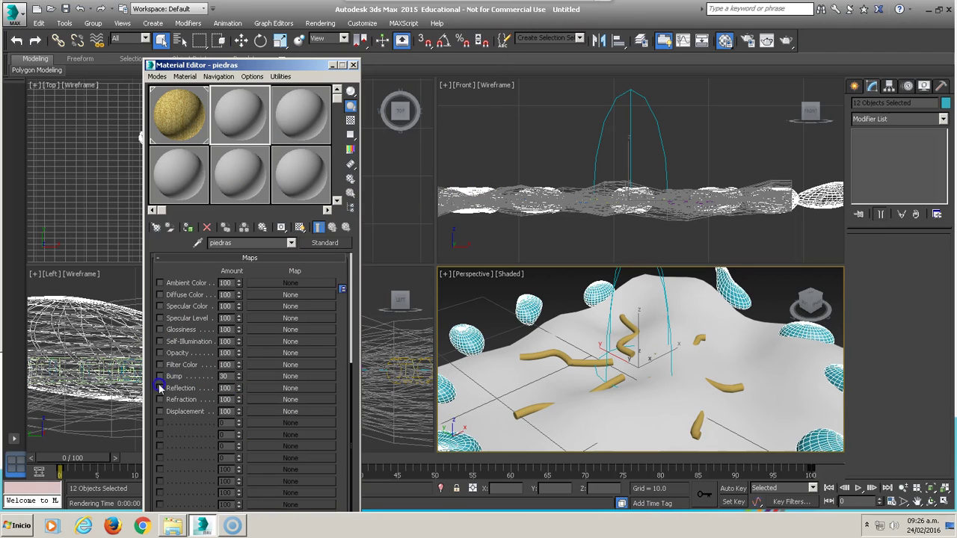
click(299, 375)
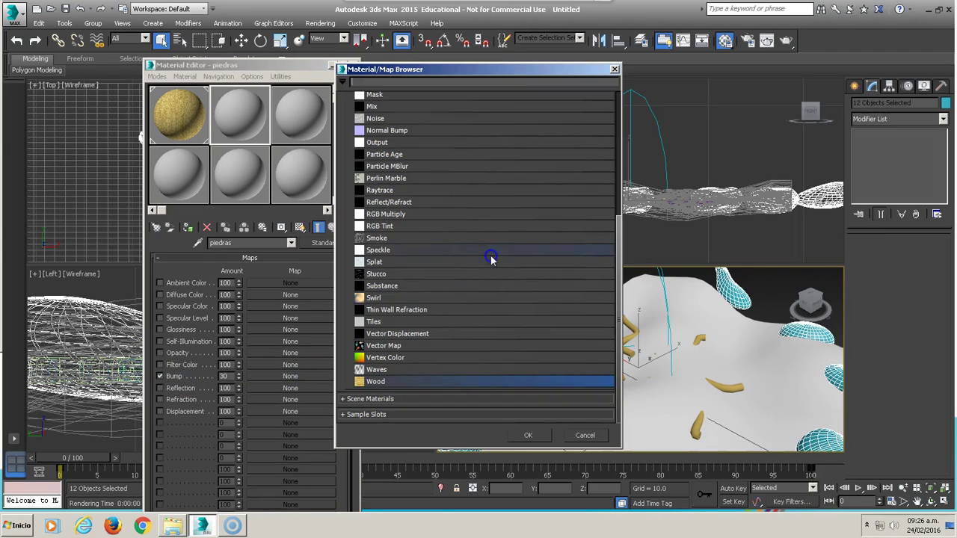
double_click(393, 118)
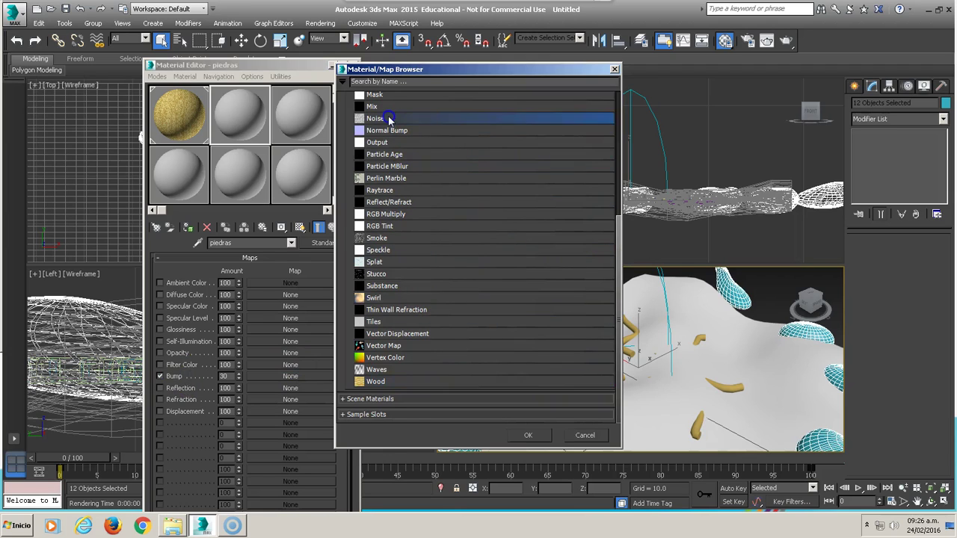
double_click(197, 118)
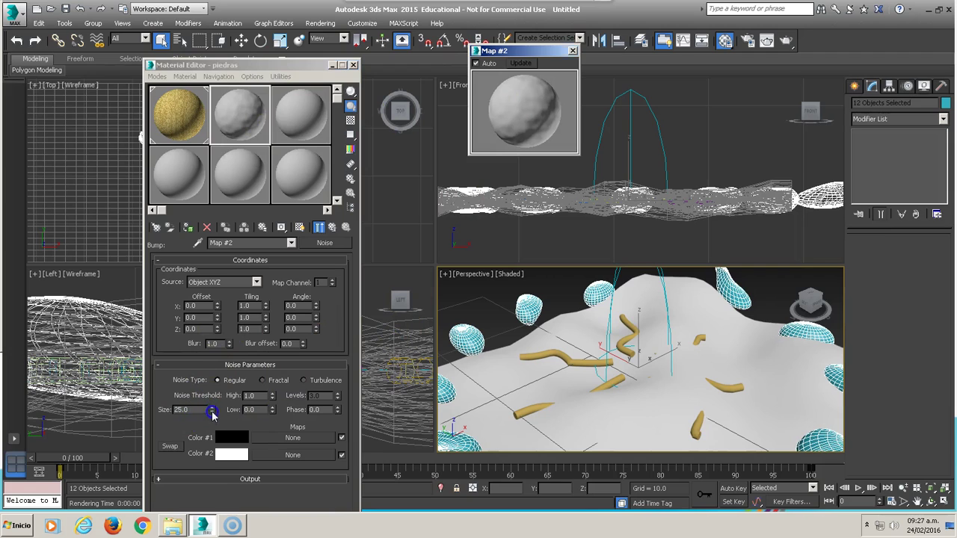
drag(213, 412, 221, 488)
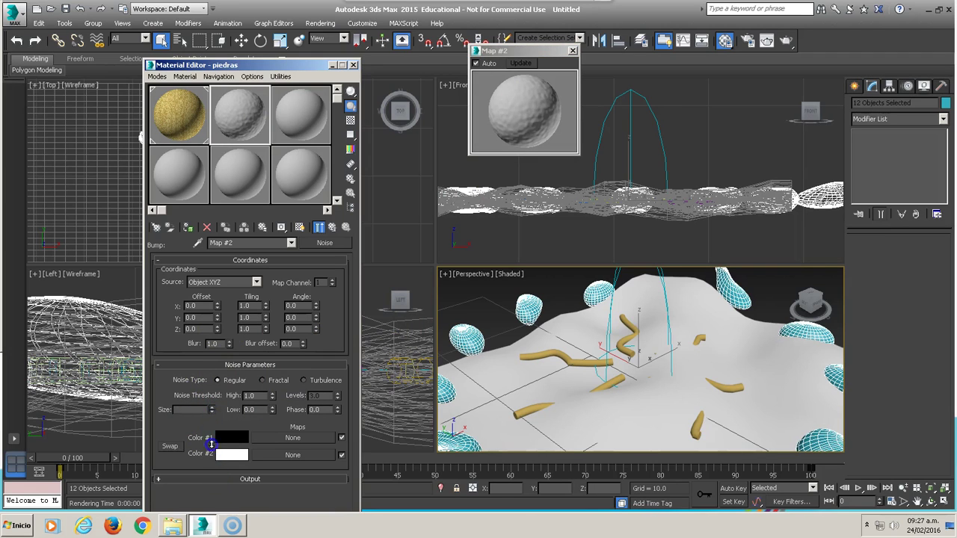
click(499, 297)
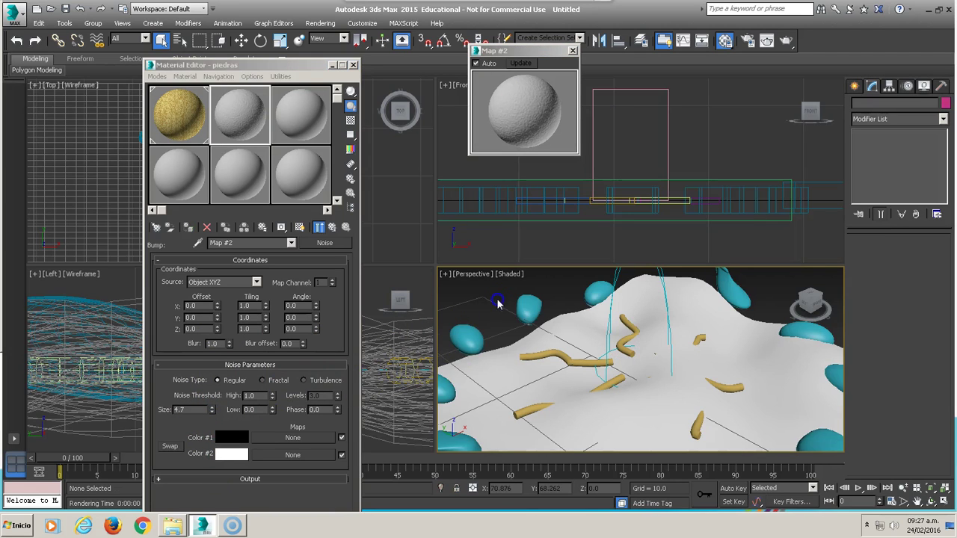
key(shift+q)
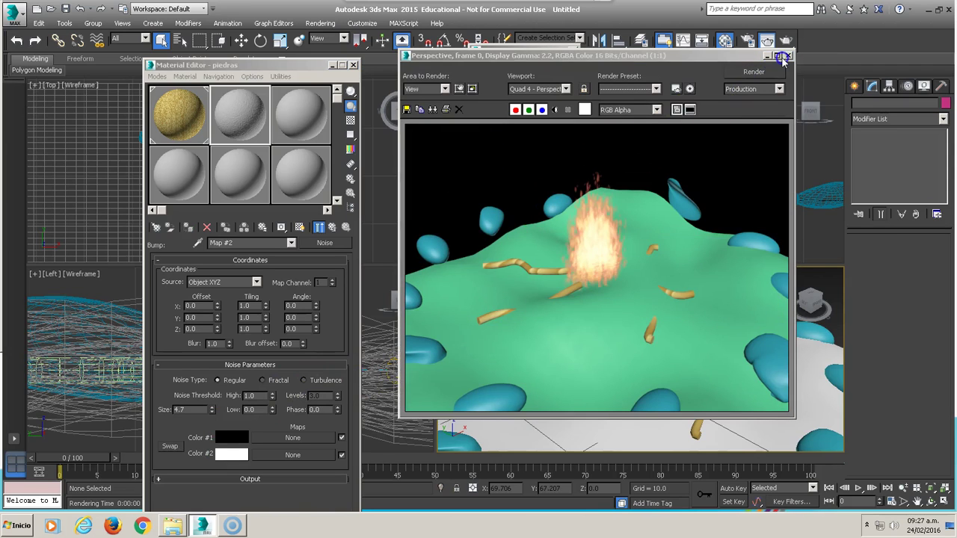
Select Sphere001–Sphere012 and assign them the piedras material
click(786, 57)
click(476, 297)
key(h)
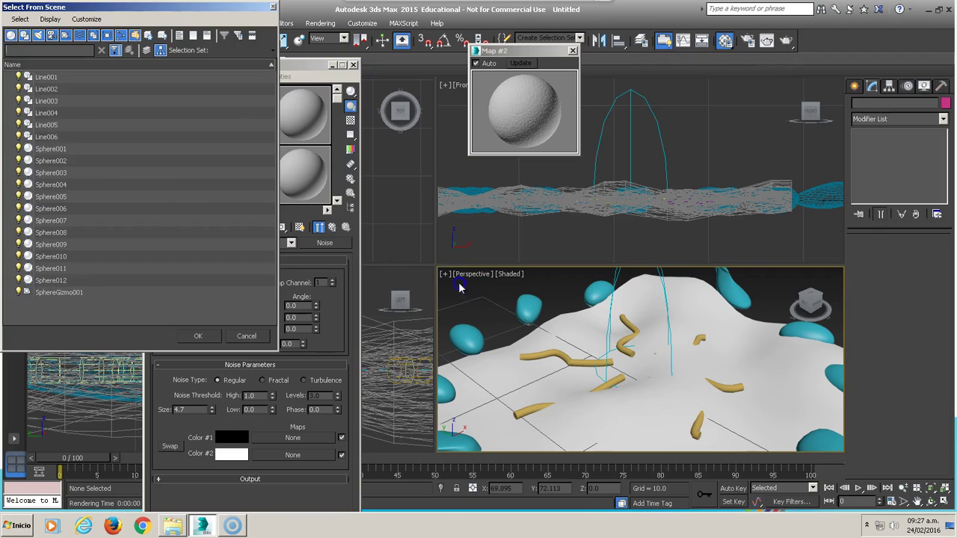
click(55, 148)
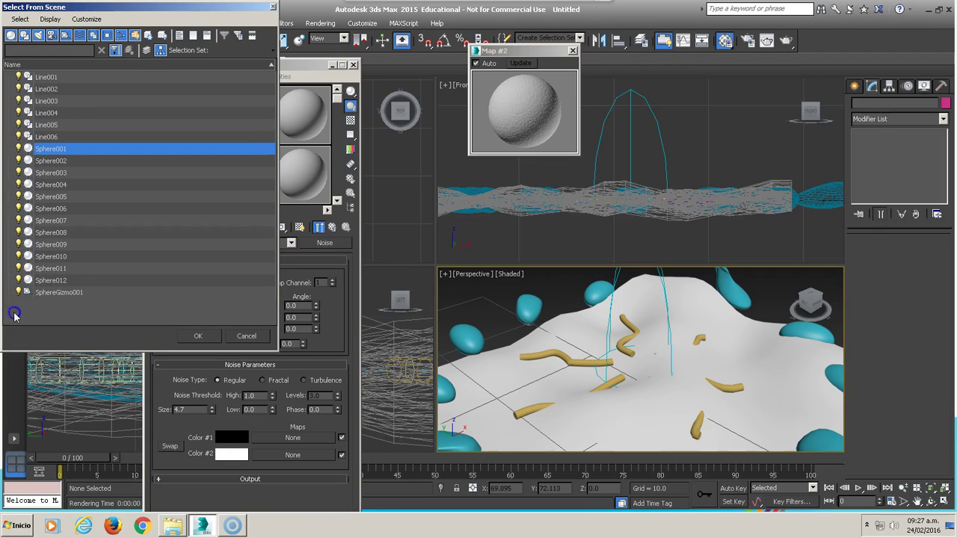
shift+click(49, 279)
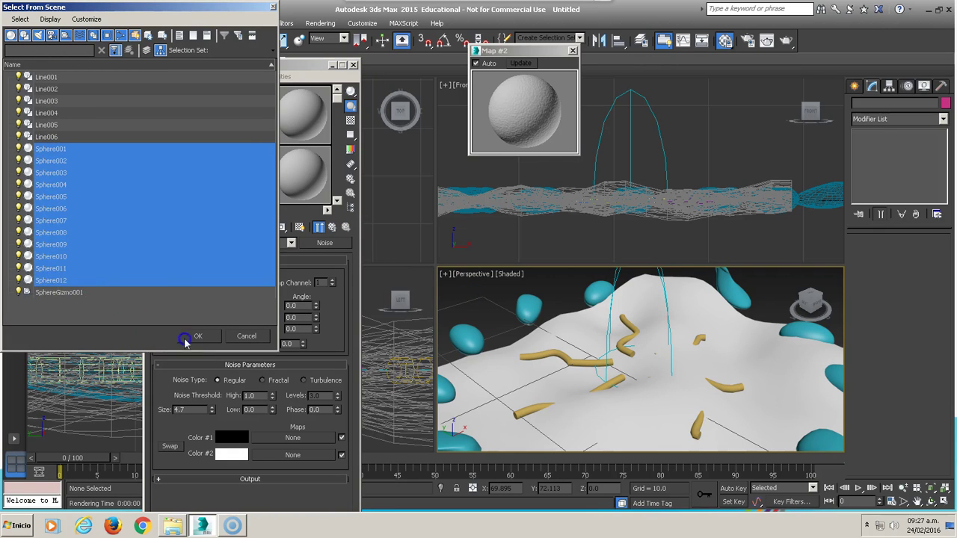
click(188, 337)
click(246, 120)
click(182, 336)
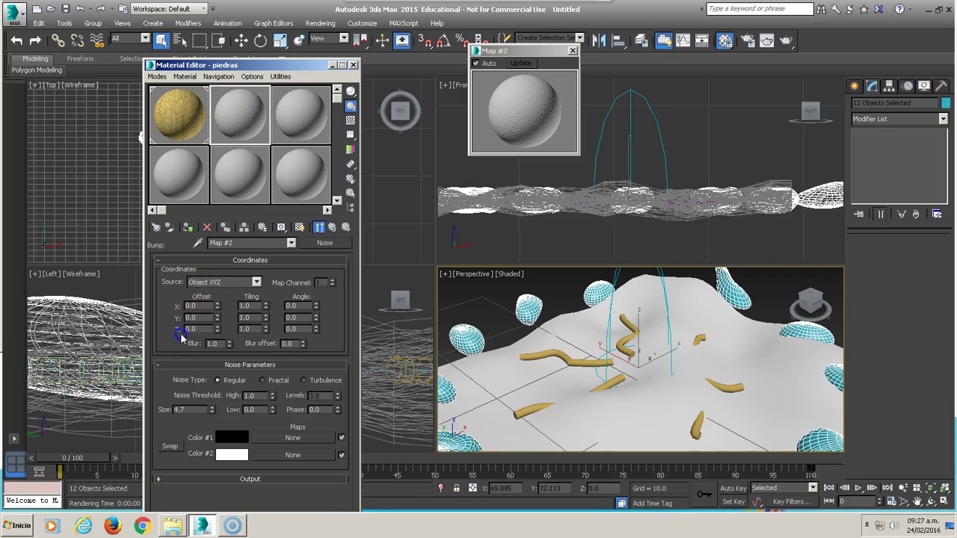
click(187, 227)
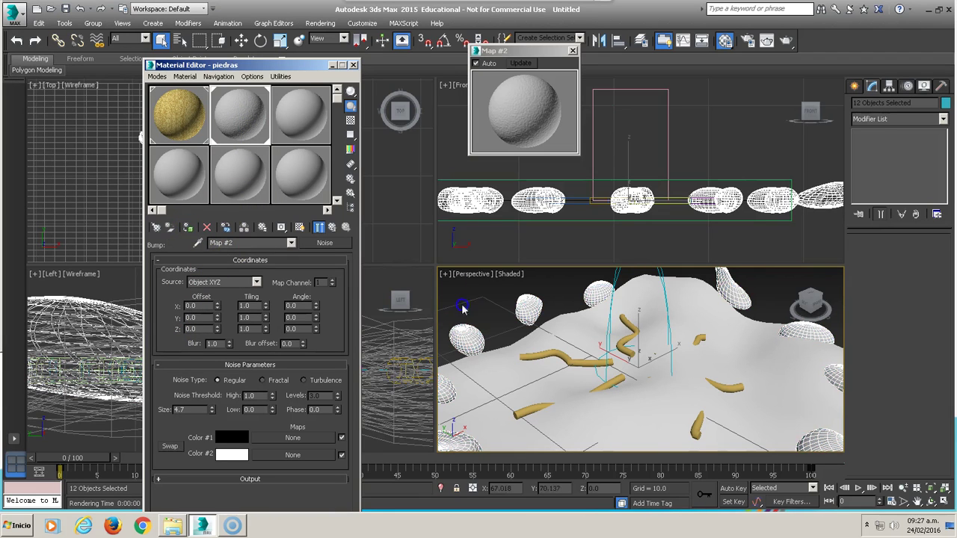
Render a close-up of a stone, then return to the piedras material's maps
scroll(462, 307, up, 5)
middle_drag(478, 328, 567, 362)
key(shift+q)
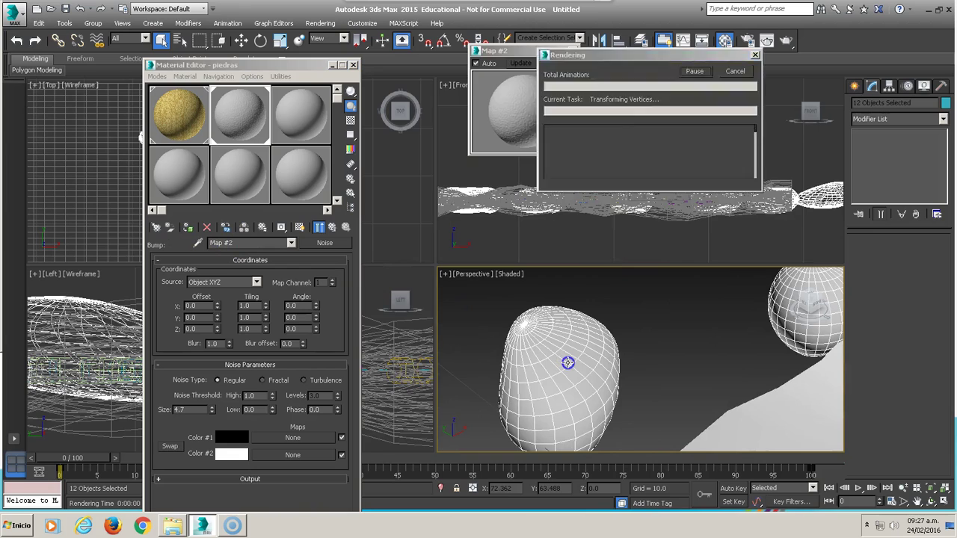
click(790, 55)
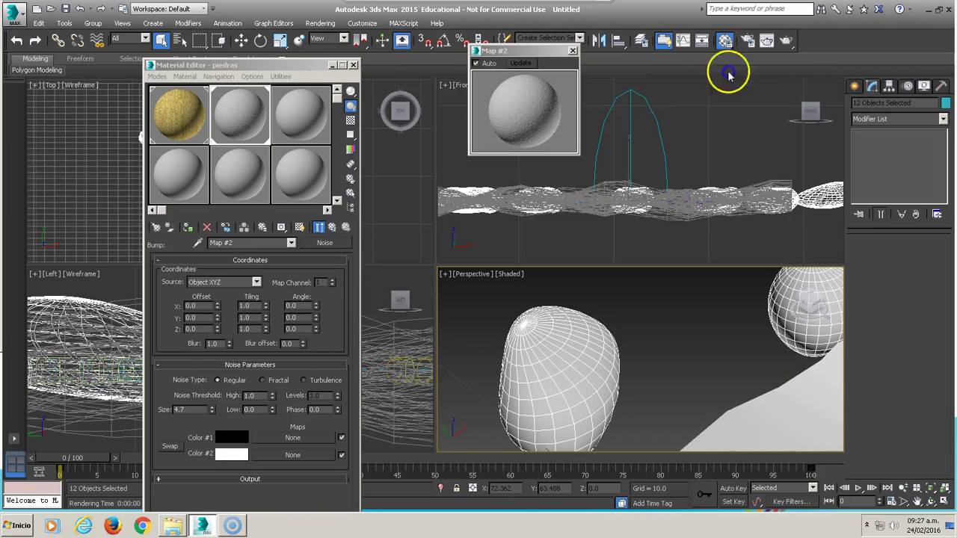
click(233, 129)
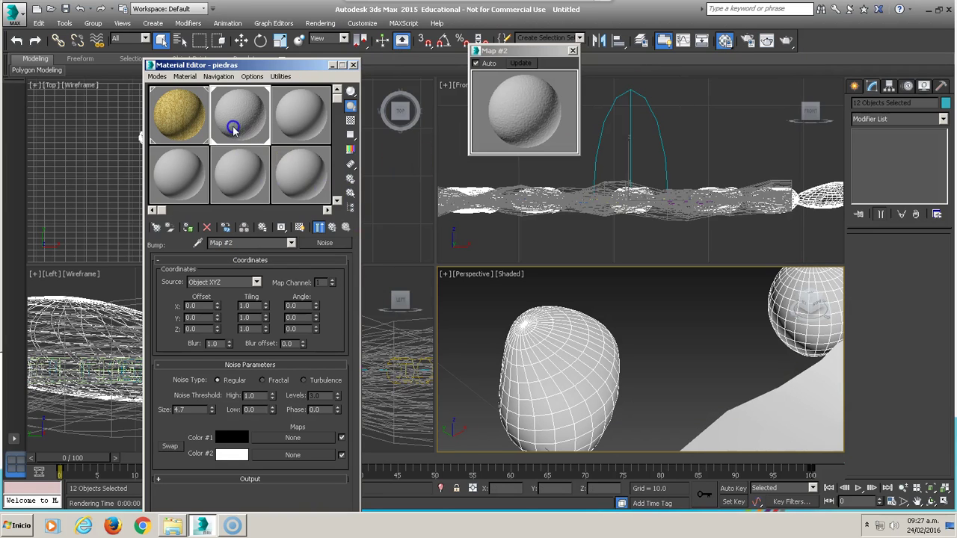
click(337, 228)
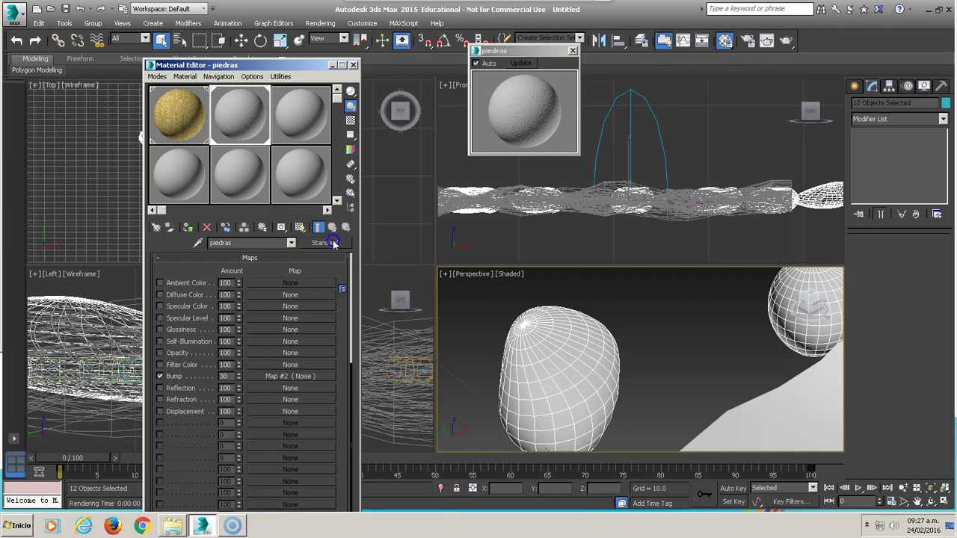
Assign a Noise map to the piedras diffuse colour
click(281, 258)
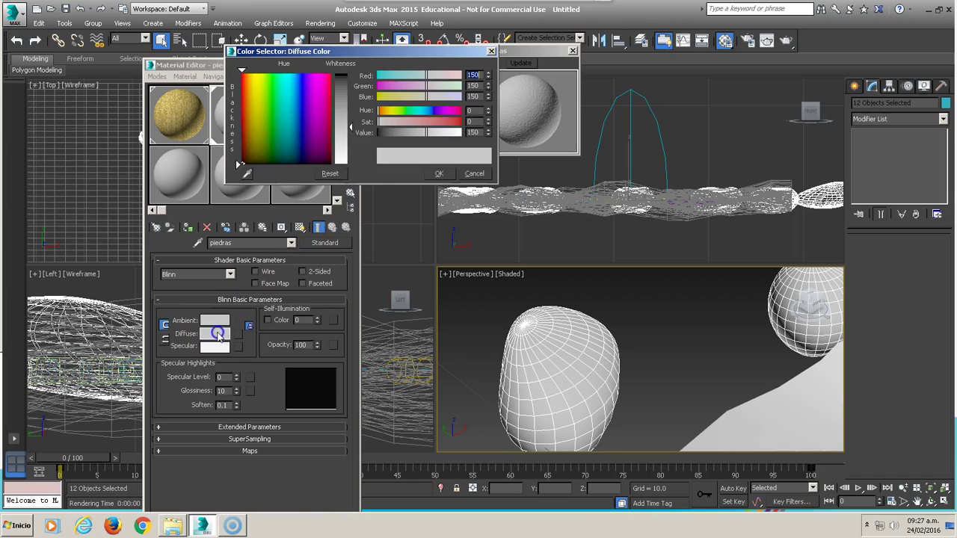
click(474, 174)
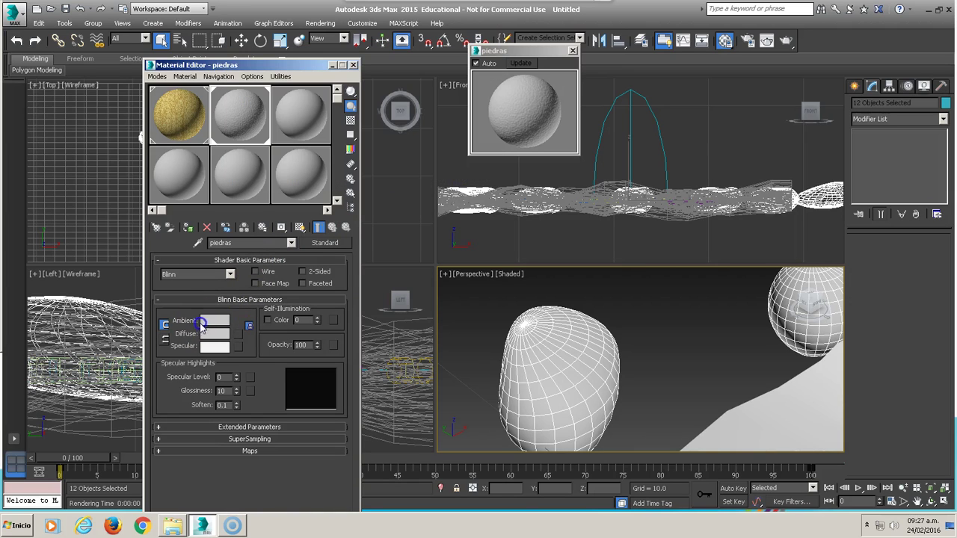
click(238, 336)
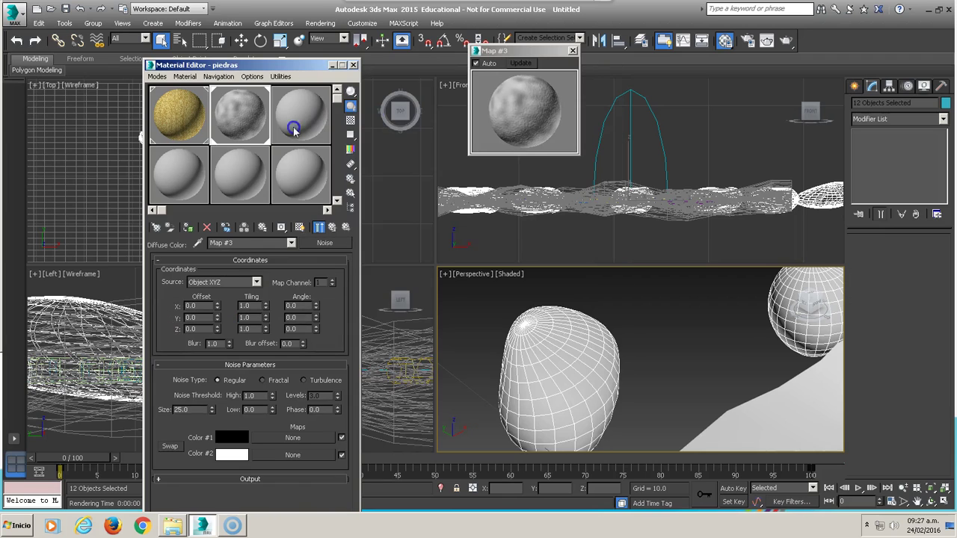
click(551, 210)
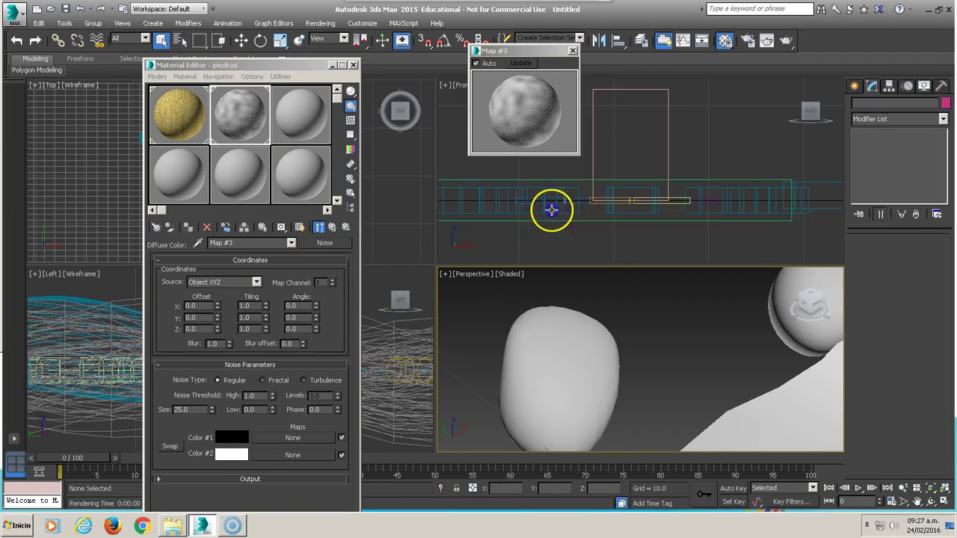
click(791, 43)
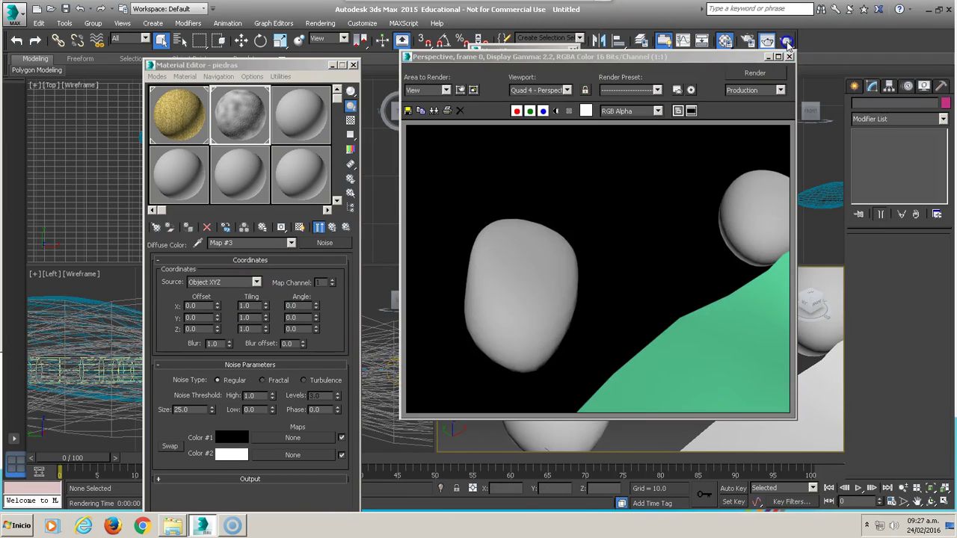
click(791, 37)
click(352, 153)
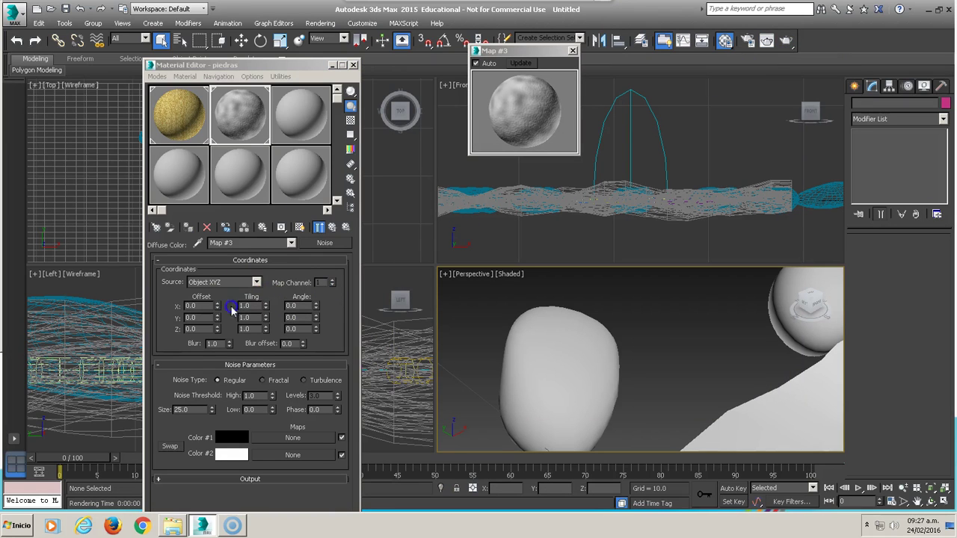
Shrink the diffuse Noise size to 0.001, show it in the viewport, and render the stones
drag(213, 413, 214, 506)
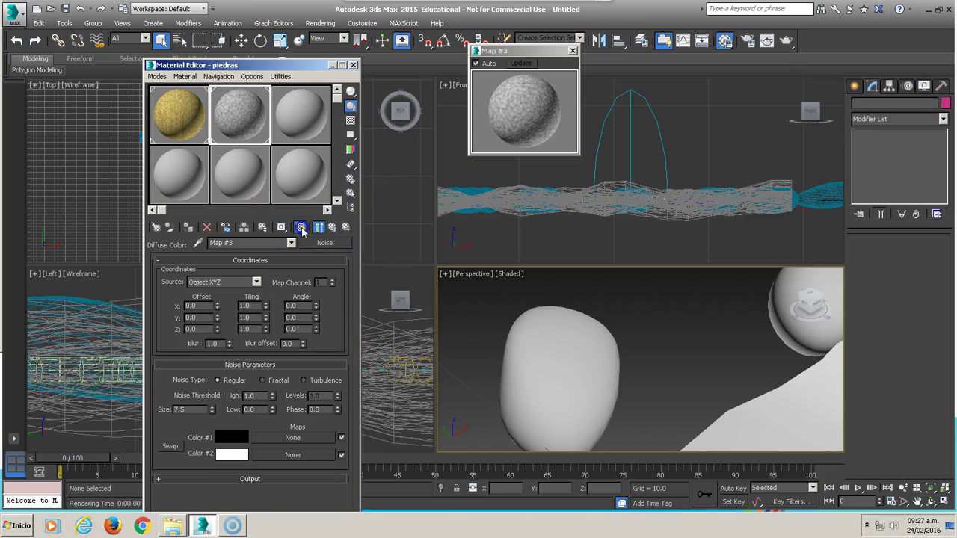
click(301, 229)
drag(213, 420, 214, 431)
right_click(211, 413)
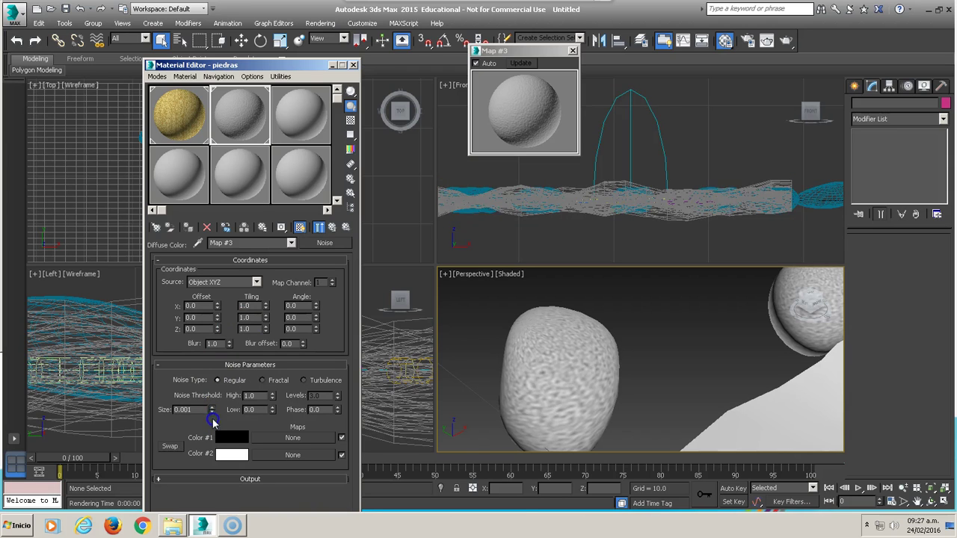
scroll(564, 359, up, 3)
scroll(568, 314, up, 2)
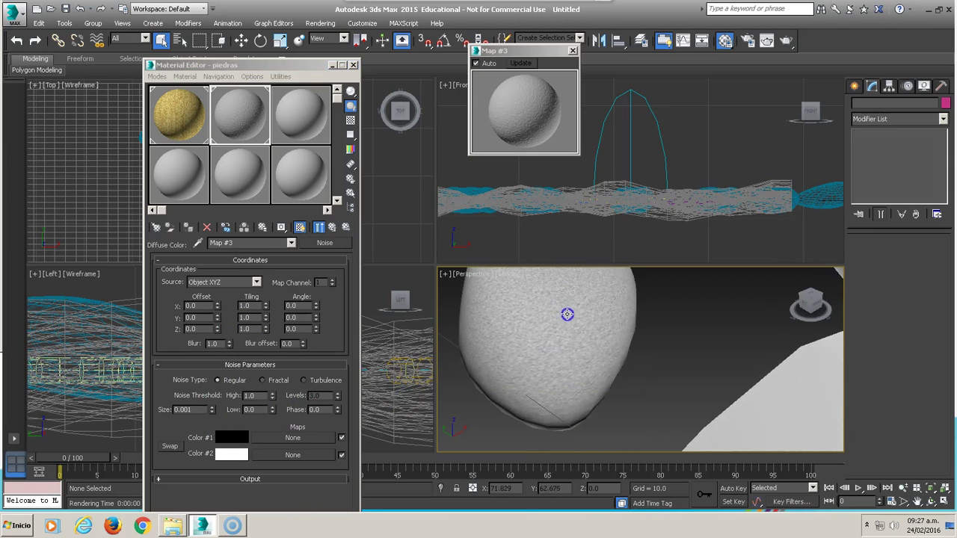
scroll(568, 325, up, 2)
scroll(569, 325, up, 2)
scroll(569, 325, down, 3)
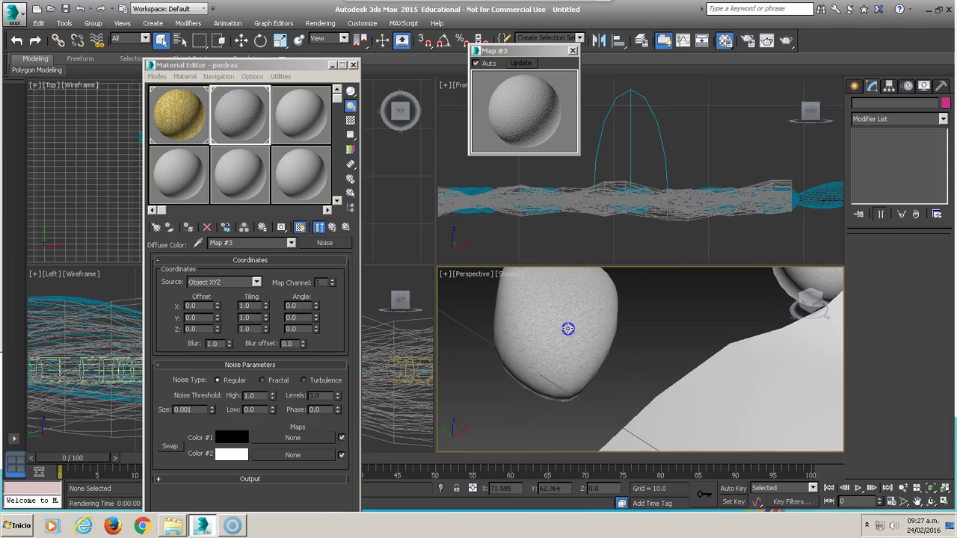
key(shift+q)
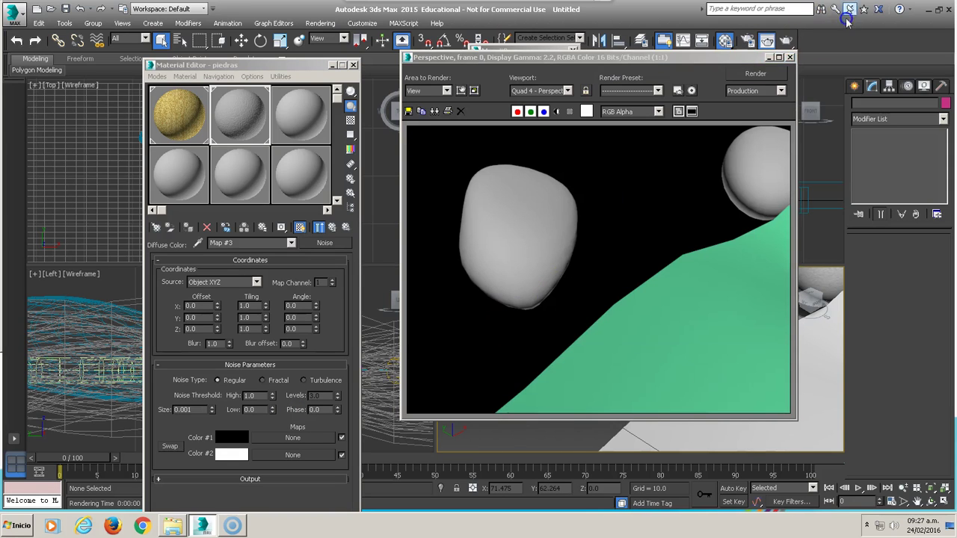
Raise the piedras Bump amount to 148 and render to check the rougher rocks
click(789, 57)
scroll(619, 341, down, 2)
scroll(614, 349, down, 3)
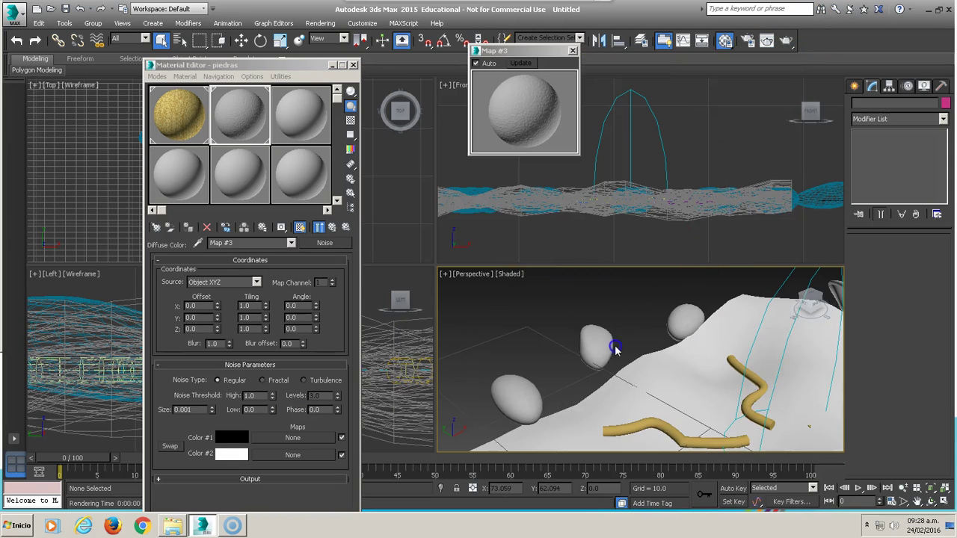
click(333, 227)
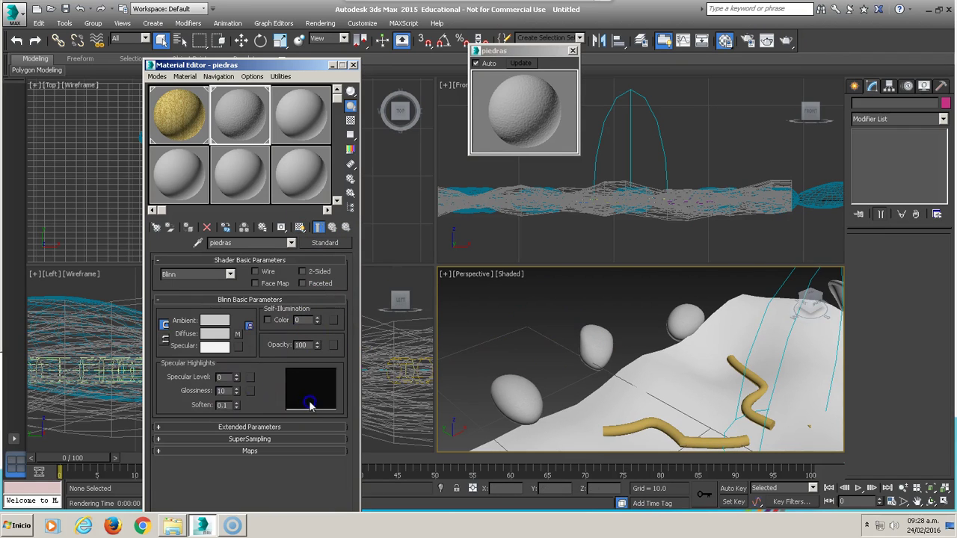
click(253, 452)
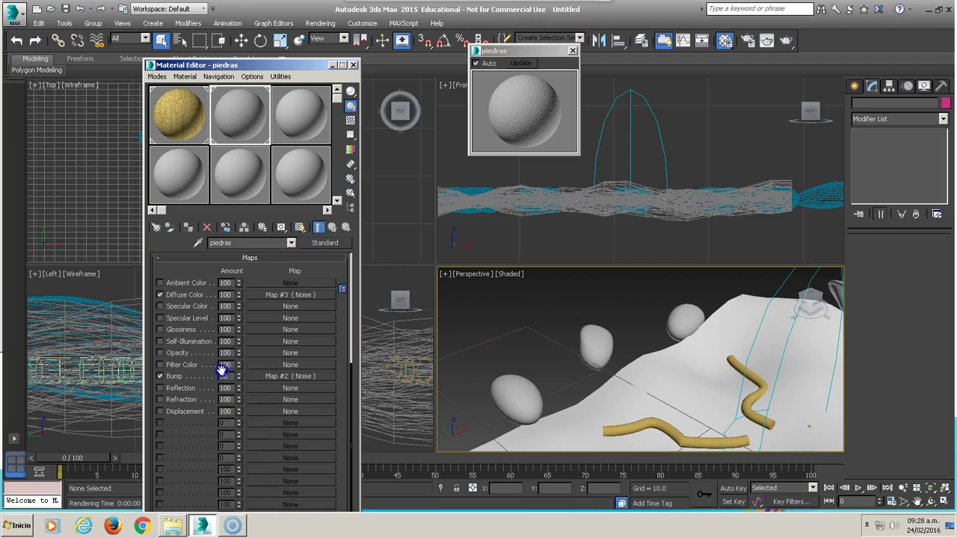
drag(239, 370, 245, 311)
click(583, 336)
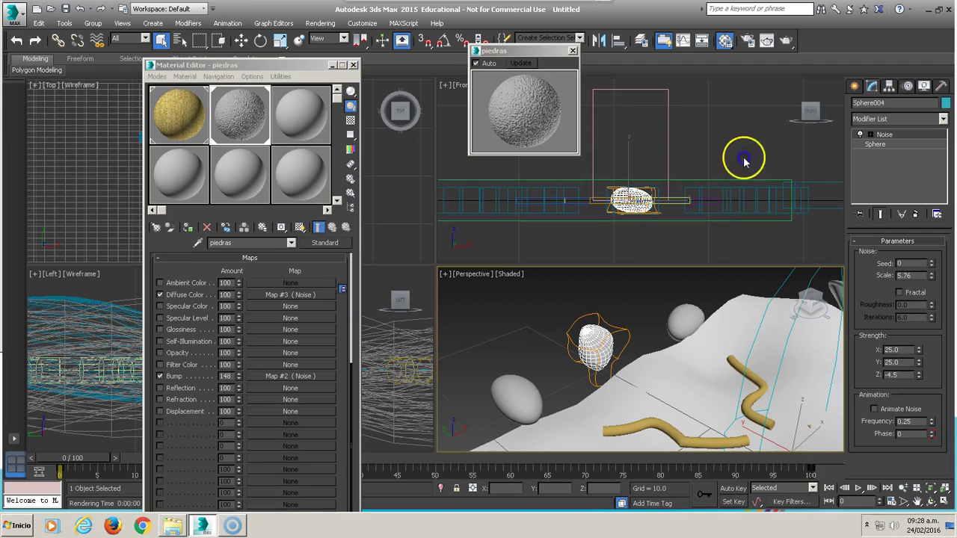
click(786, 39)
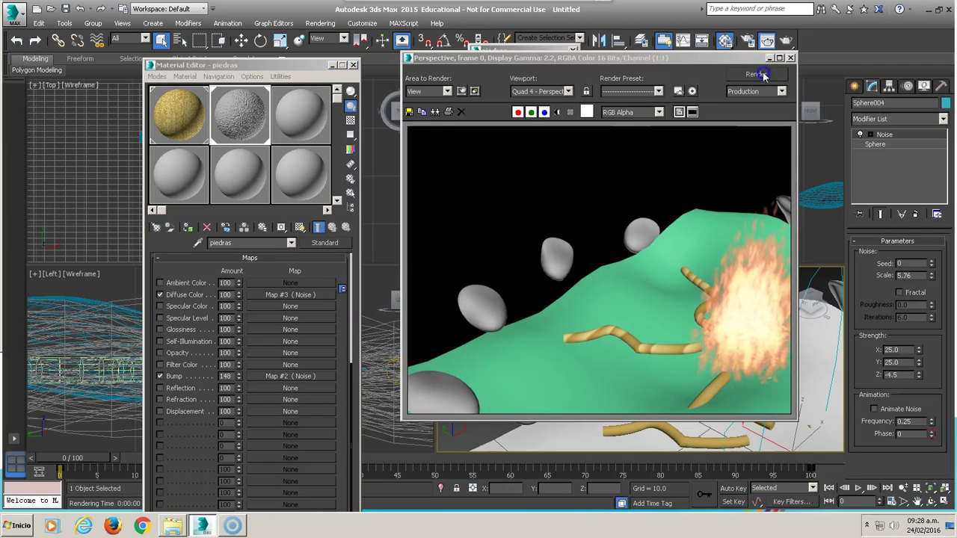
Close the render and Material Editor, then reopen it with M on the third sample slot
click(792, 57)
click(354, 66)
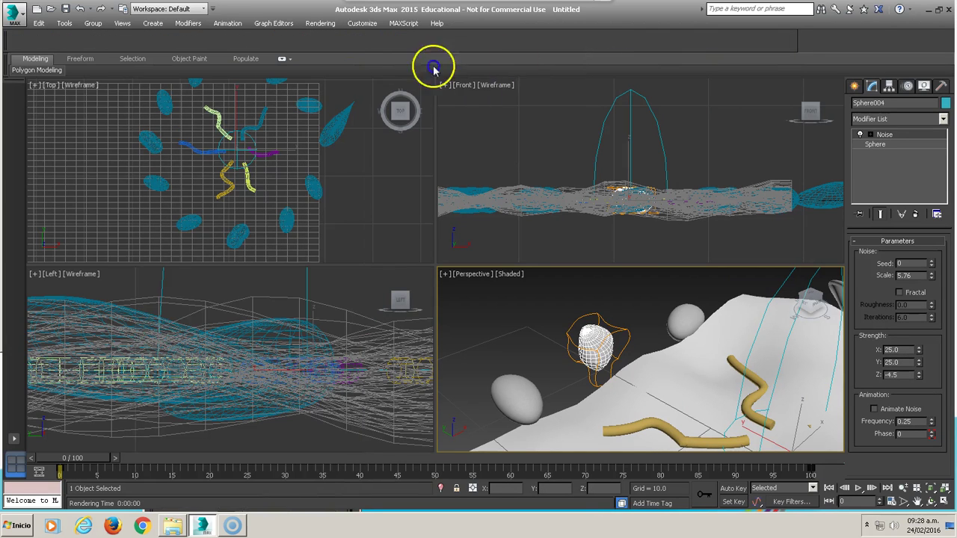
scroll(557, 313, down, 3)
scroll(567, 329, down, 2)
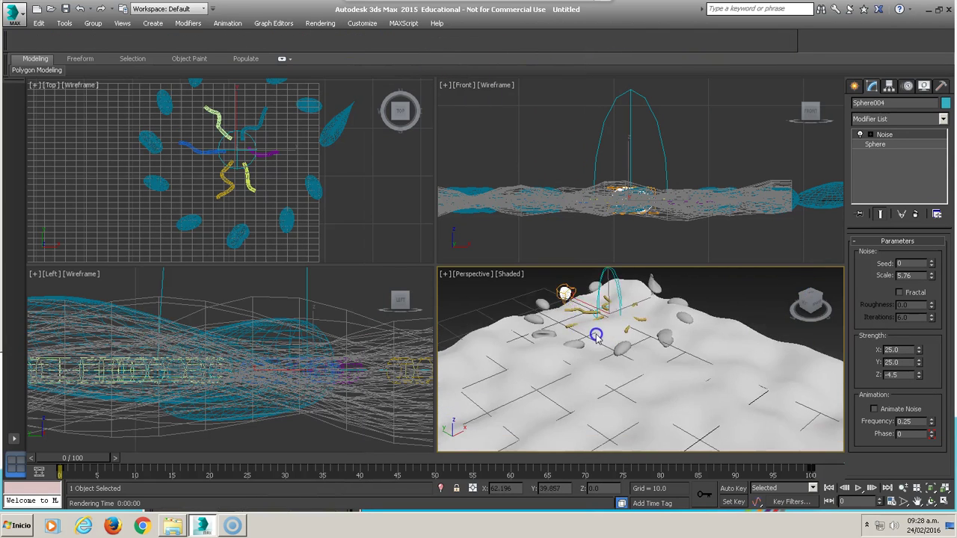
scroll(590, 314, down, 2)
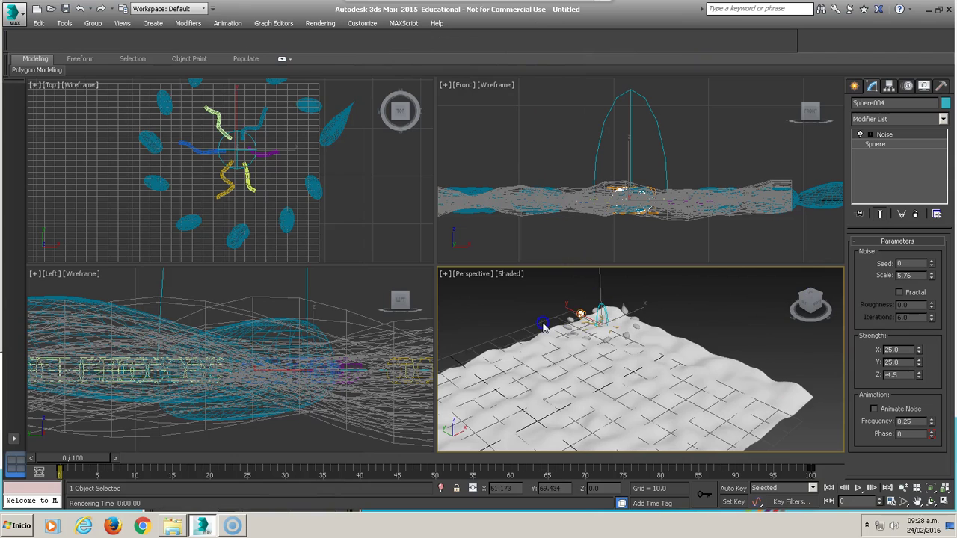
key(m)
click(299, 114)
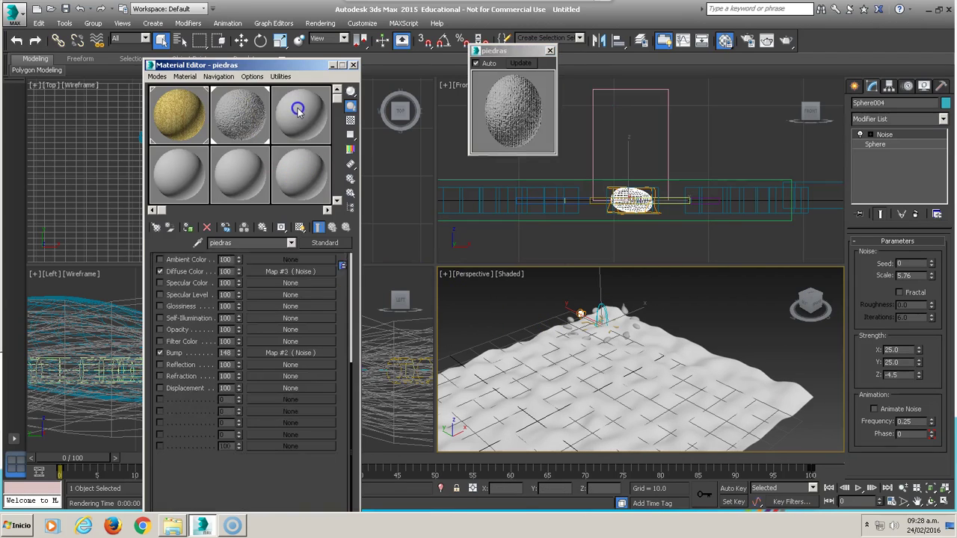
Search the web for textures and open the Ground category on Textures.com
click(146, 526)
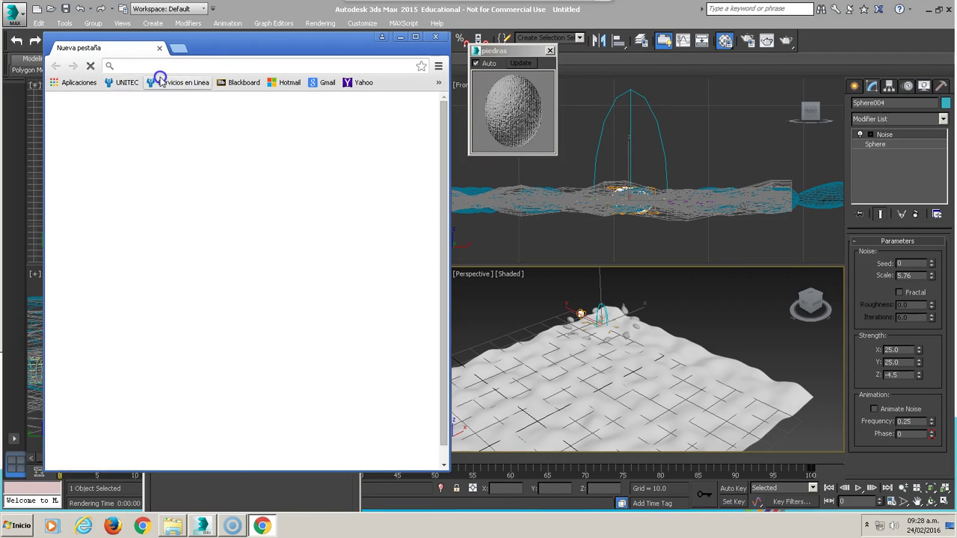
text(textur)
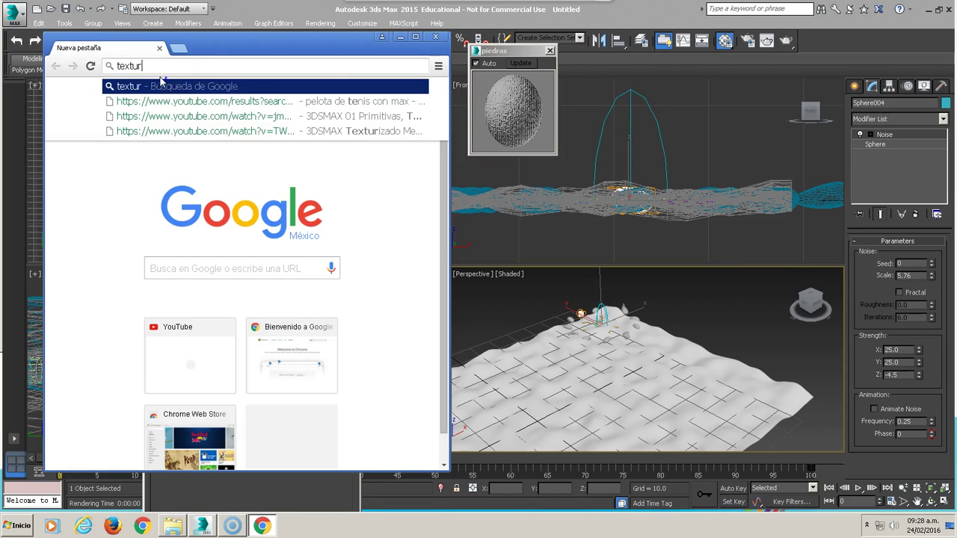
key(Return)
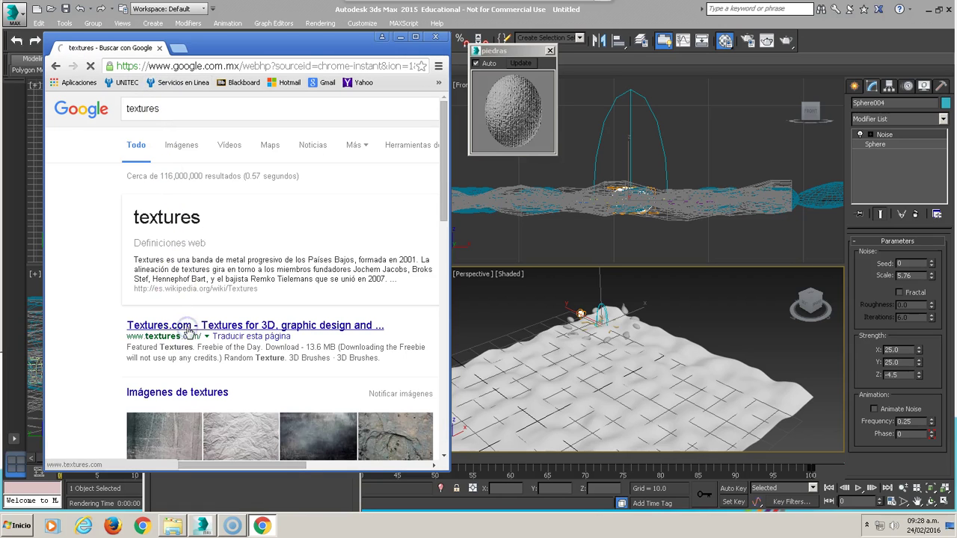
click(189, 334)
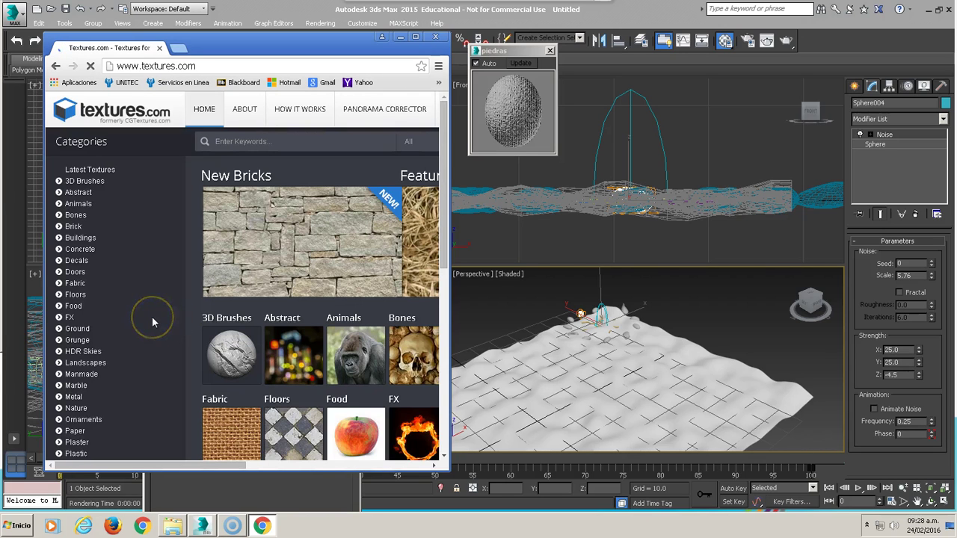
click(77, 329)
click(415, 36)
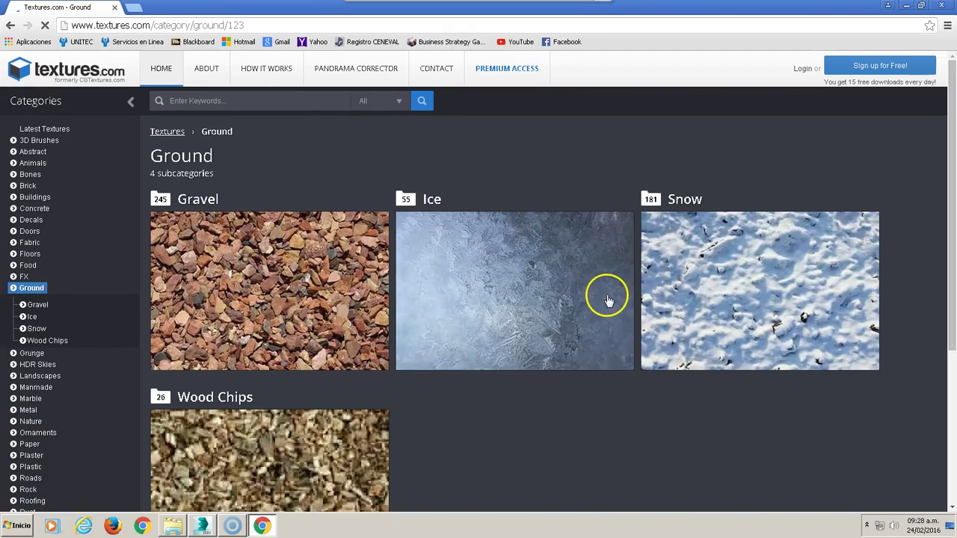
Scroll through the Ground subcategory thumbnails, then minimize the browser back to 3ds Max
scroll(607, 310, down, 2)
scroll(607, 310, down, 1)
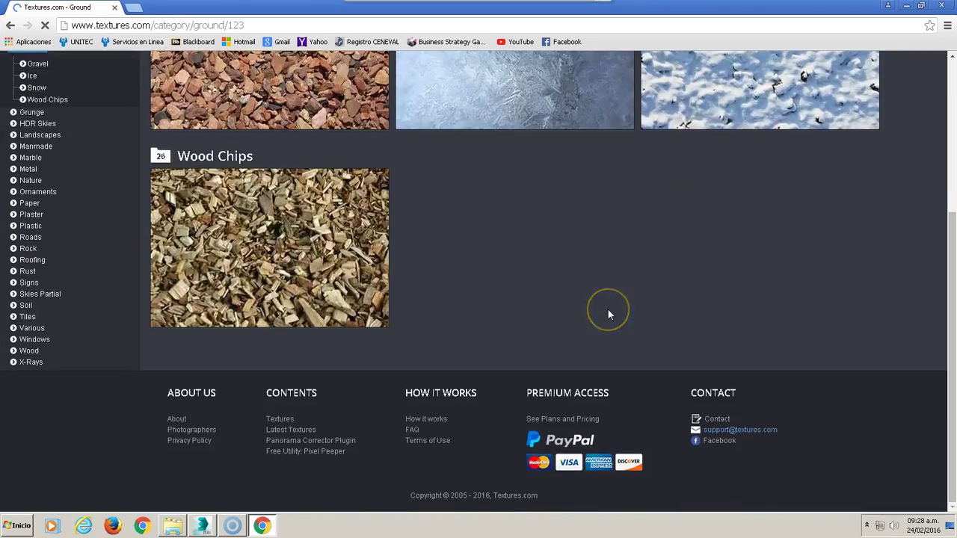
scroll(607, 308, up, 3)
click(327, 279)
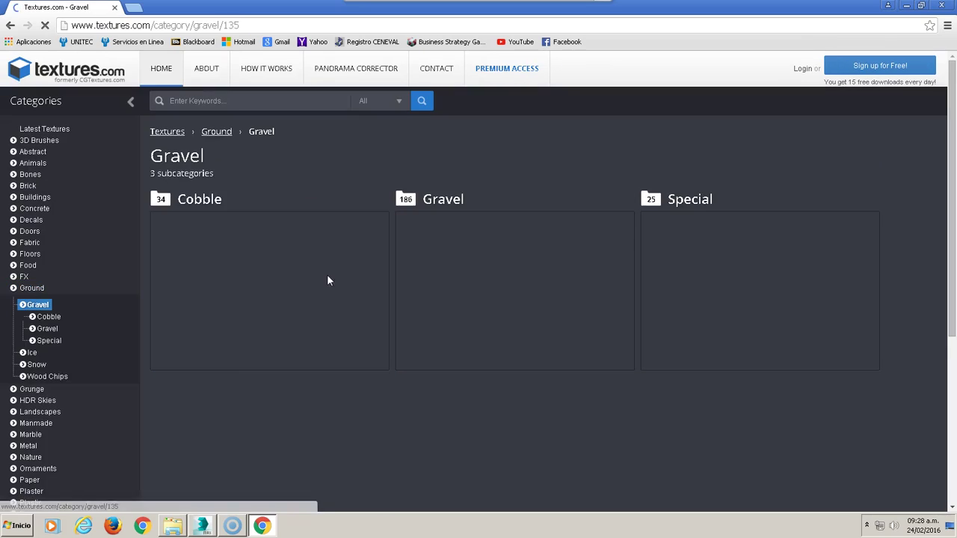
scroll(538, 326, down, 4)
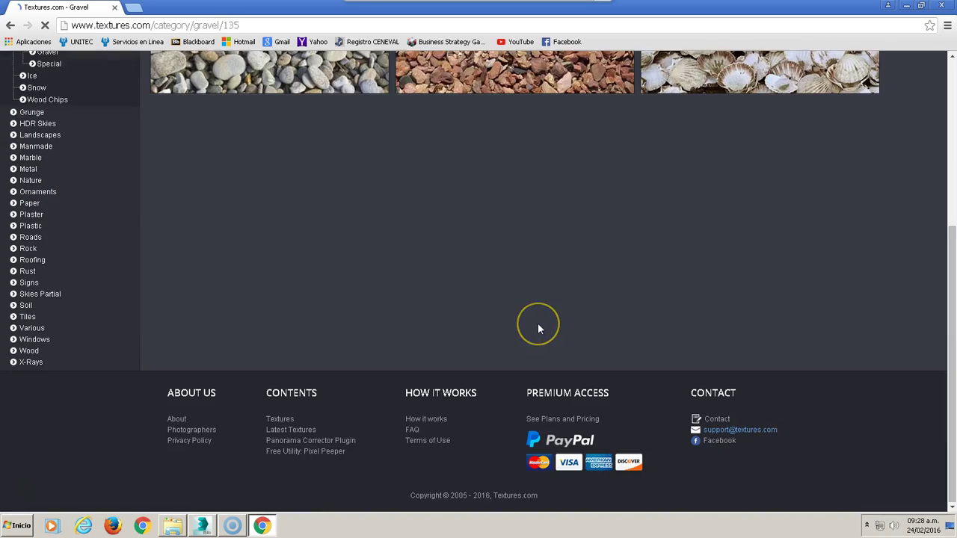
scroll(538, 329, up, 4)
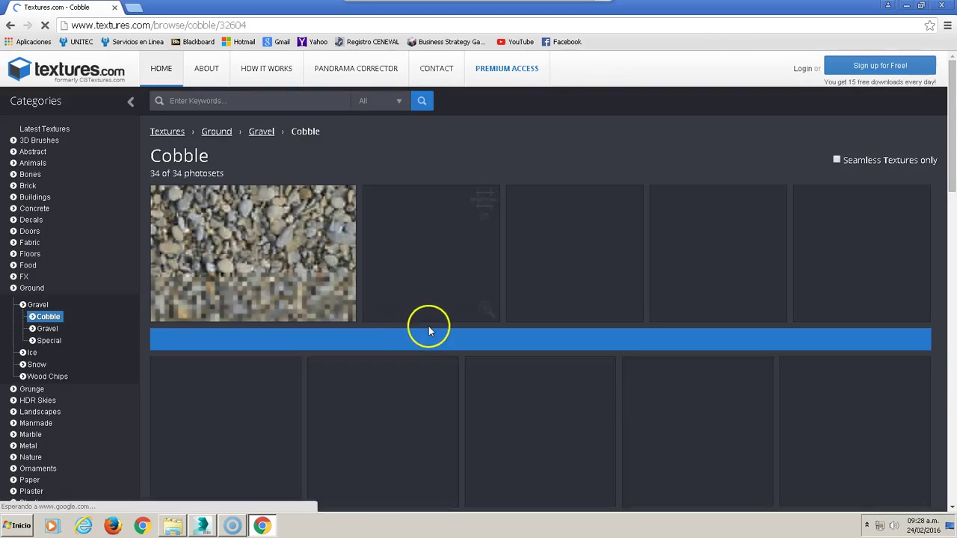
scroll(428, 326, down, 1)
scroll(428, 326, down, 2)
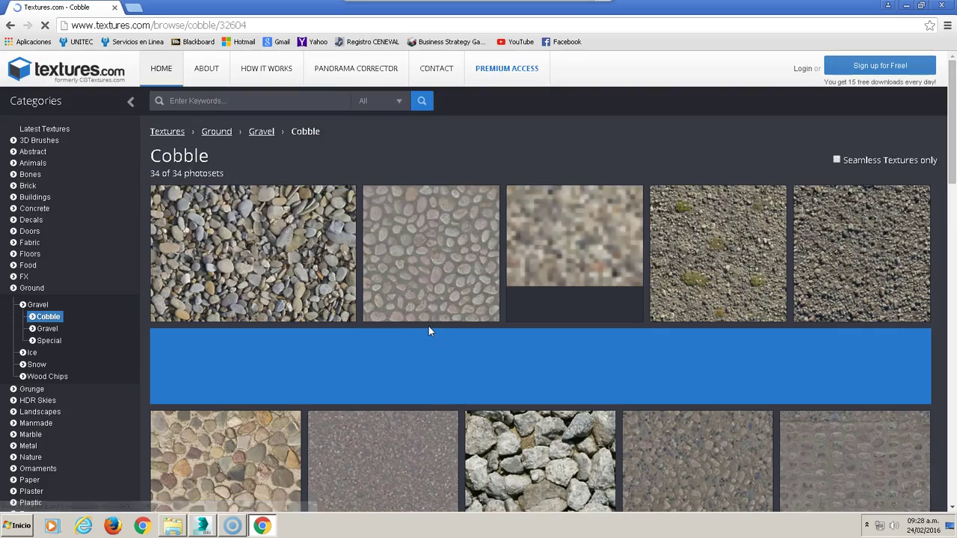
scroll(431, 332, down, 4)
scroll(431, 332, down, 3)
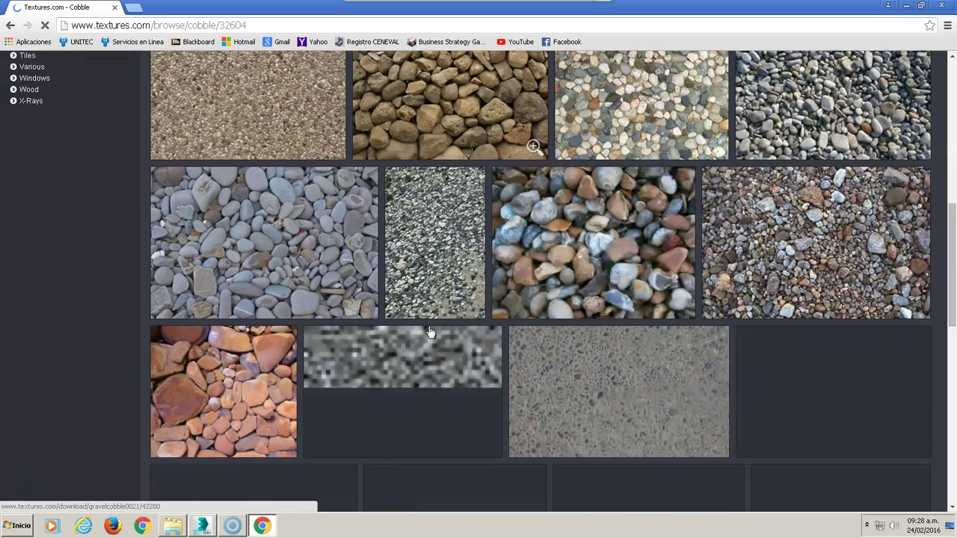
scroll(430, 332, down, 3)
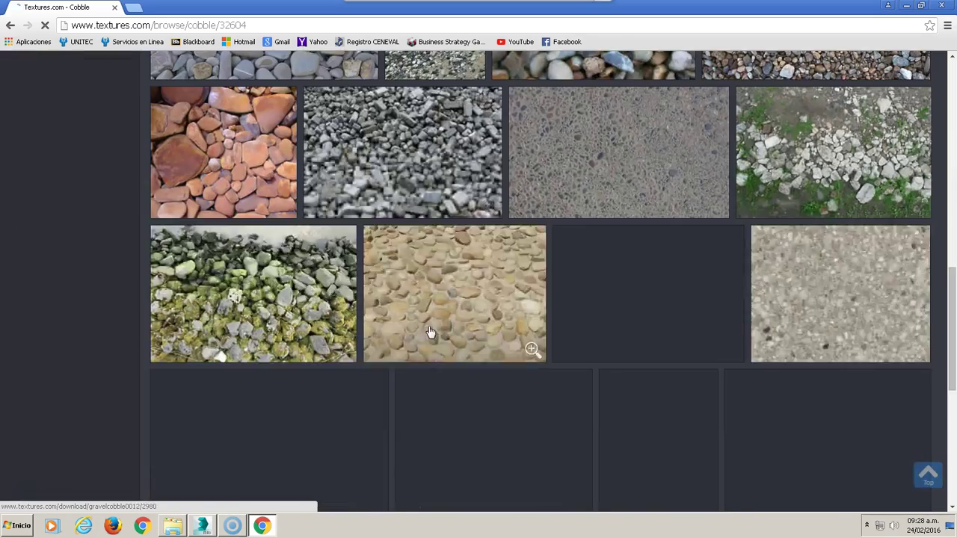
scroll(431, 332, down, 3)
scroll(430, 332, up, 5)
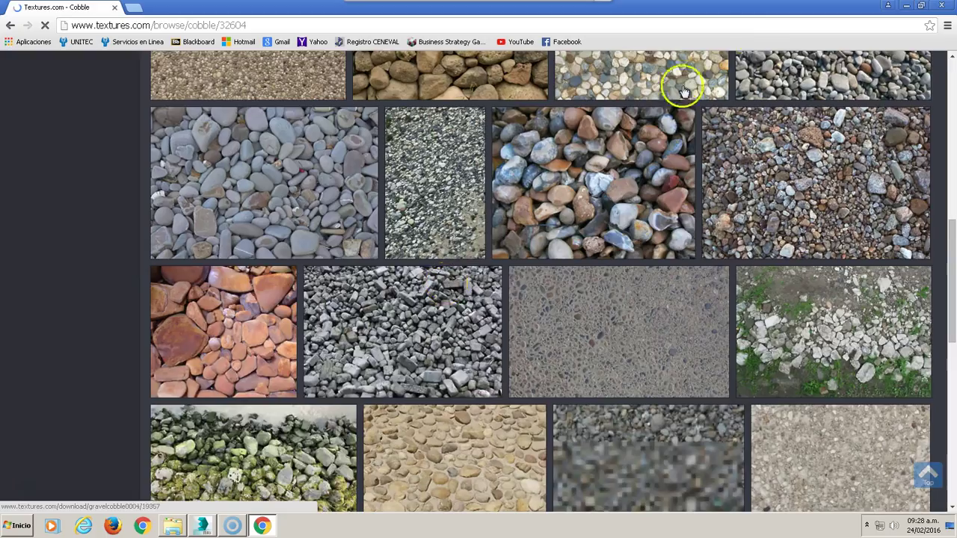
click(903, 6)
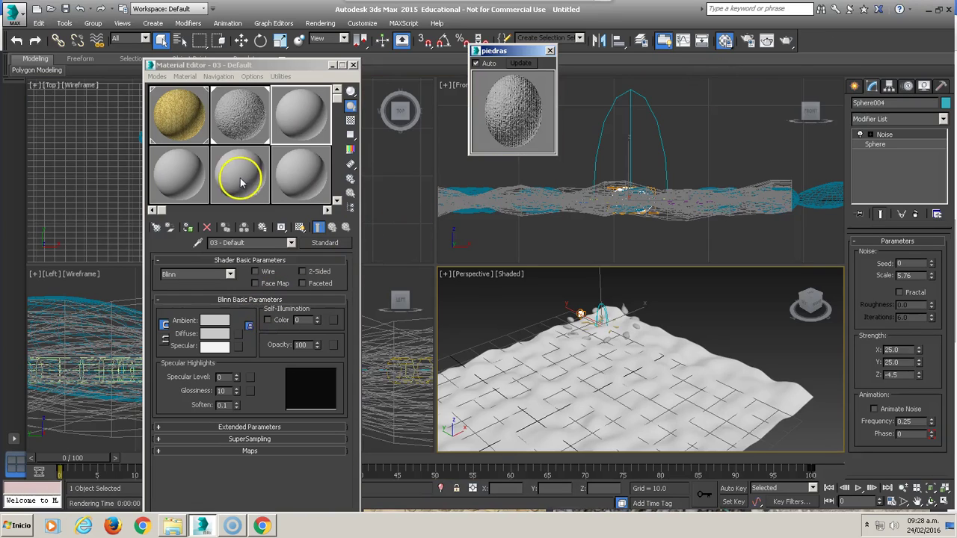
Rename the third sample material piso and bring up the map types for its diffuse colour
click(305, 105)
drag(246, 242, 27, 254)
text(piso)
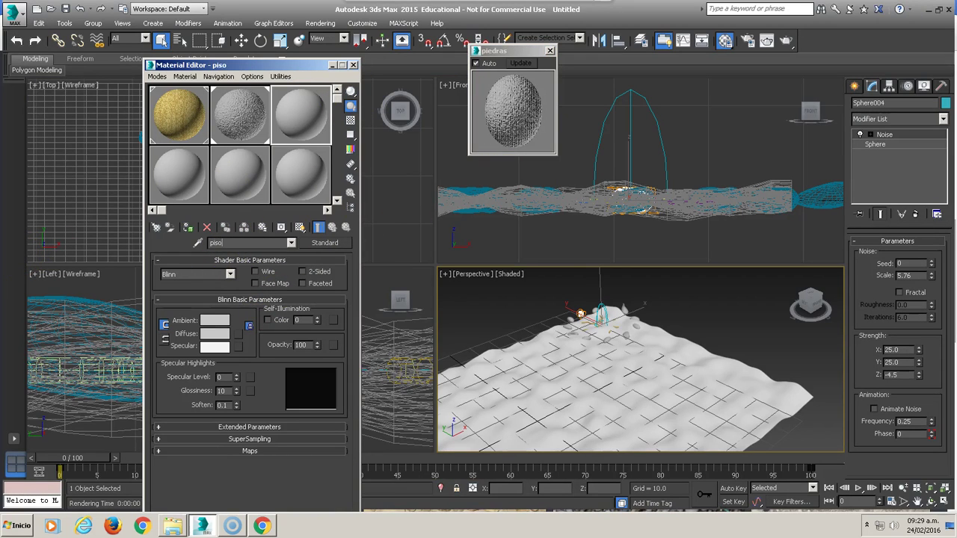
click(237, 335)
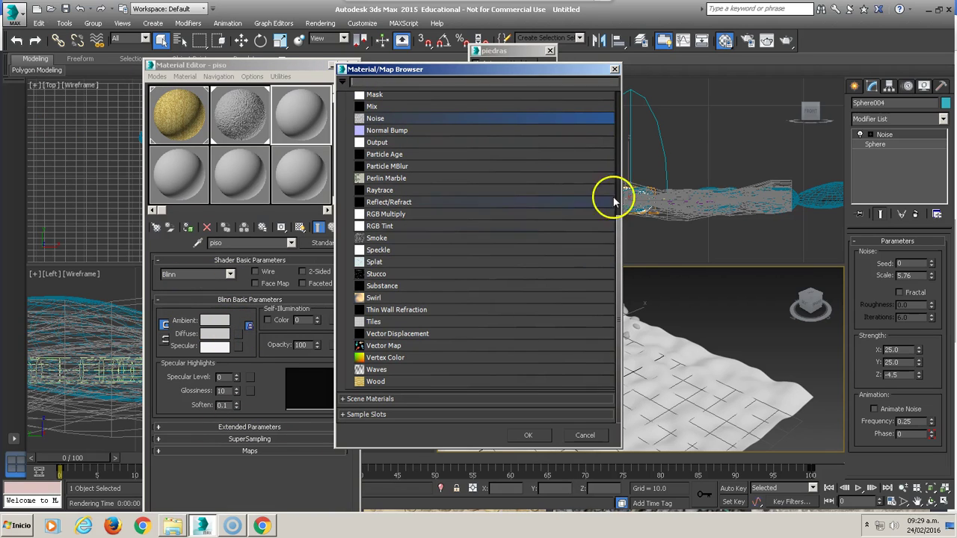
drag(616, 237, 617, 84)
Choose Bitmap for piso's diffuse and browse to F:\3d comprimidos\000 maps
double_click(390, 123)
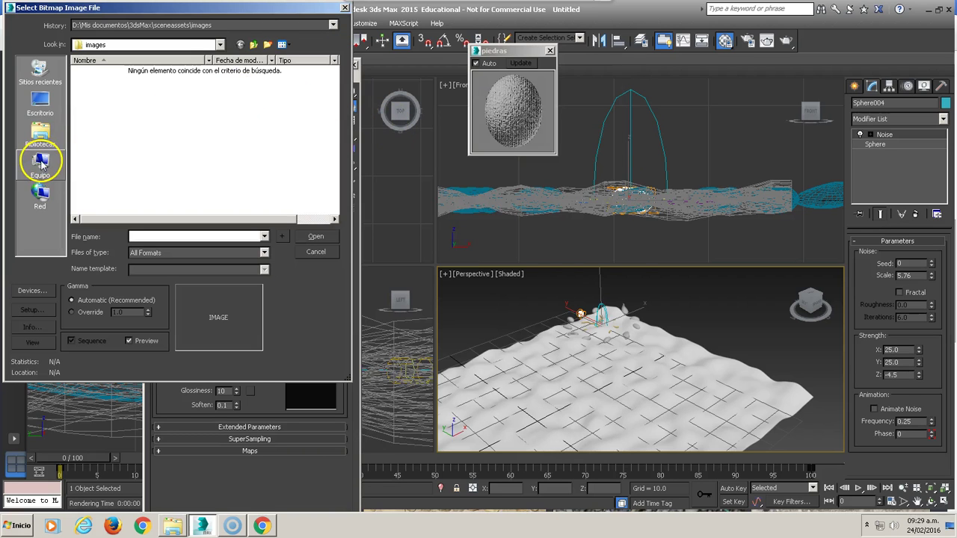
click(41, 163)
double_click(136, 124)
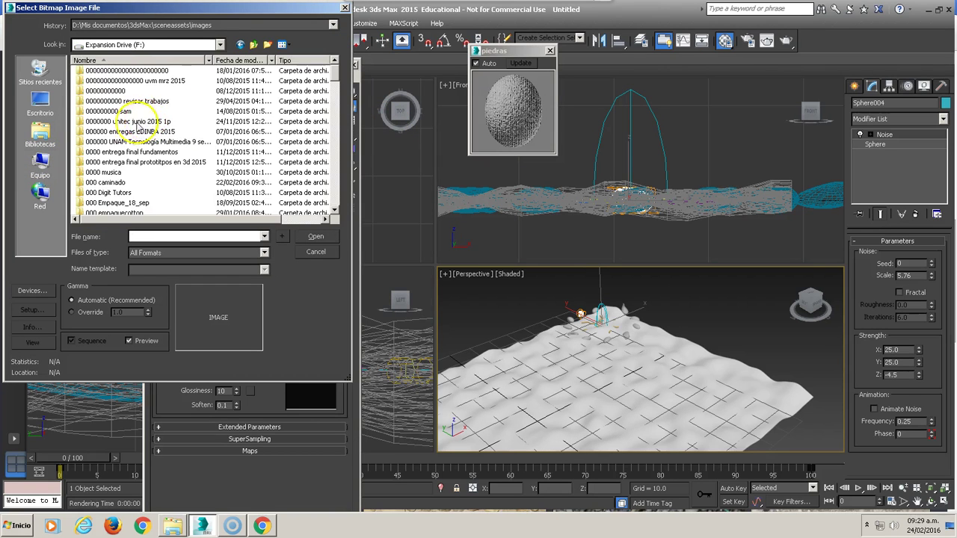
drag(337, 88, 336, 105)
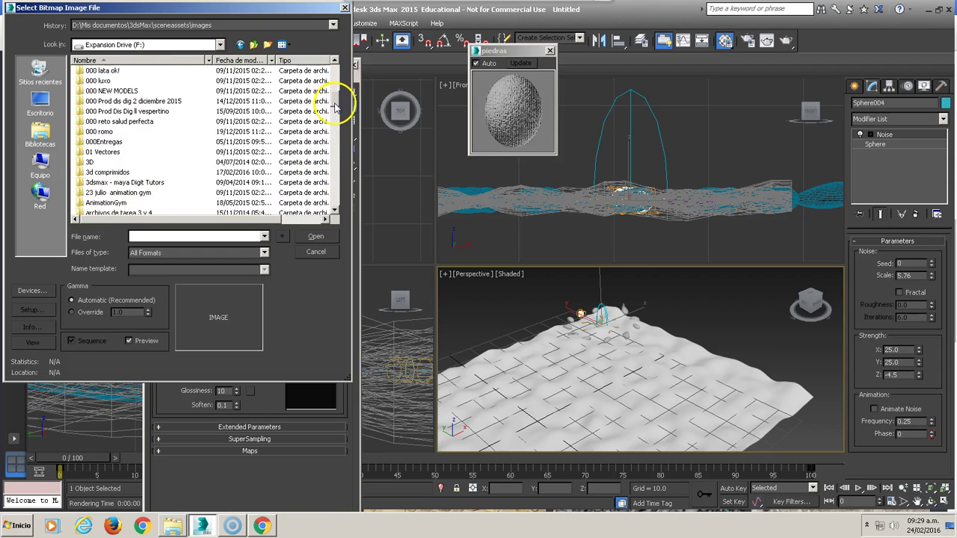
double_click(113, 161)
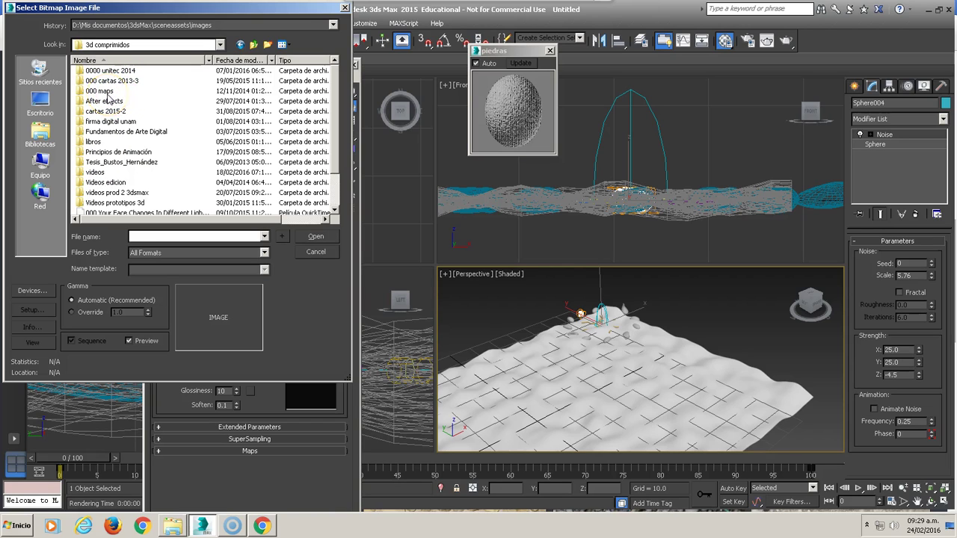
double_click(101, 90)
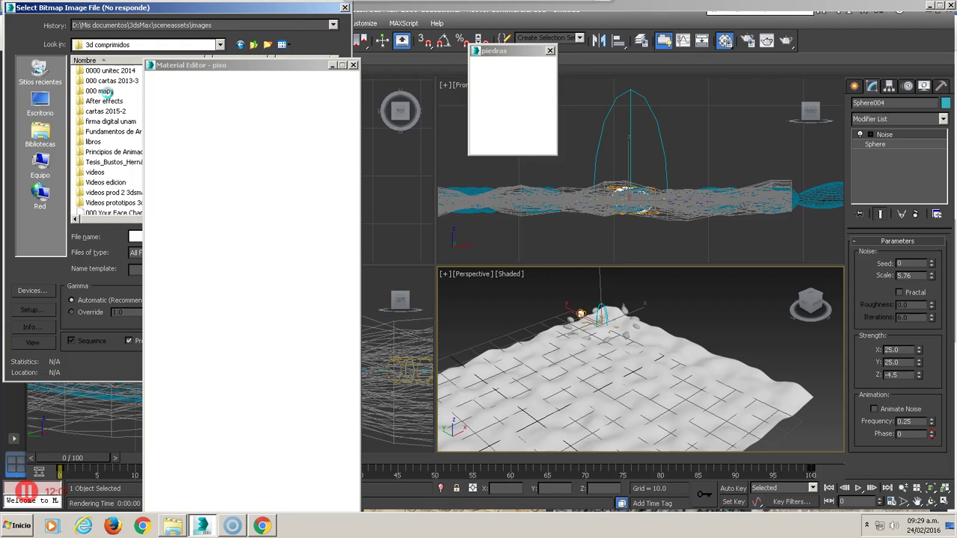
Load GRYDIRT1 from the Ground folder and confirm the Image File List Control
mouse_move(202, 65)
mouse_down()
mouse_move(428, 91)
mouse_move(420, 179)
mouse_up()
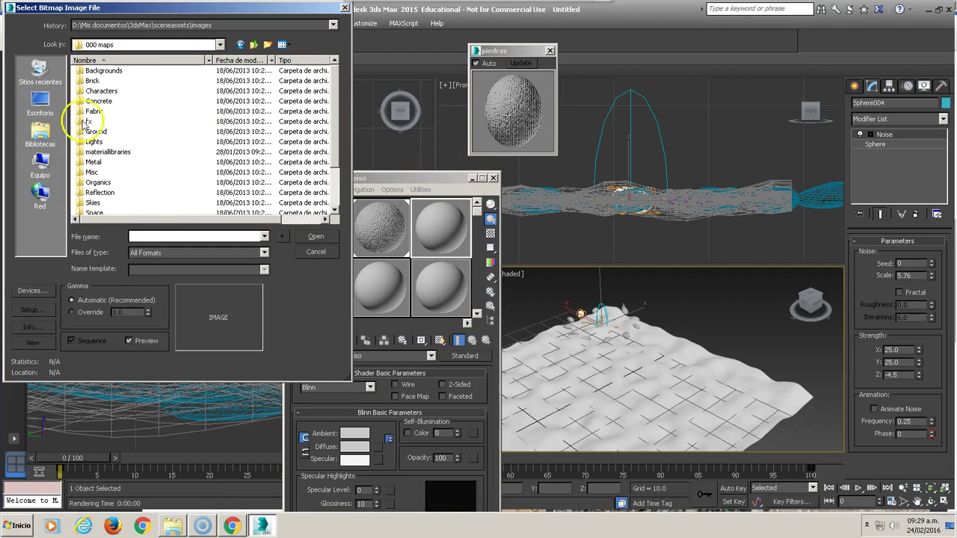
click(96, 182)
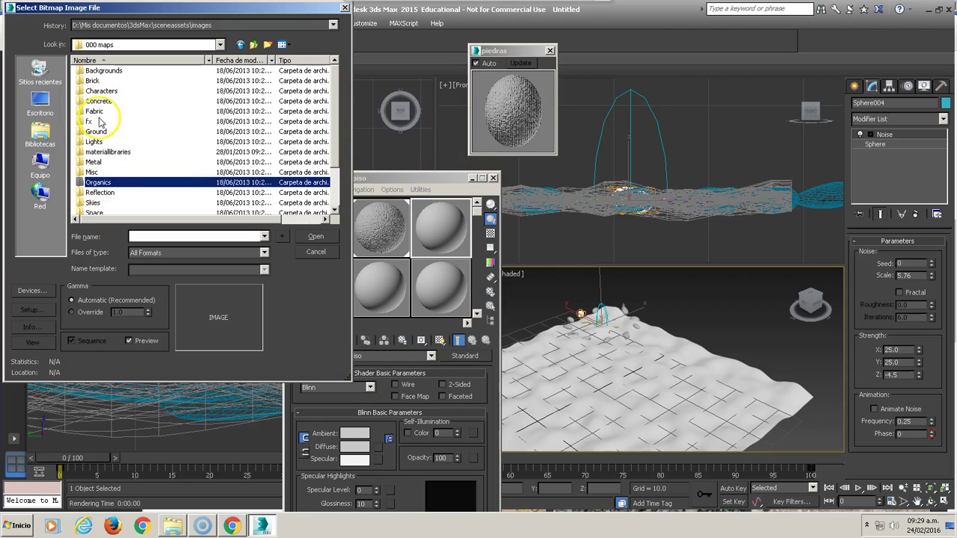
double_click(97, 133)
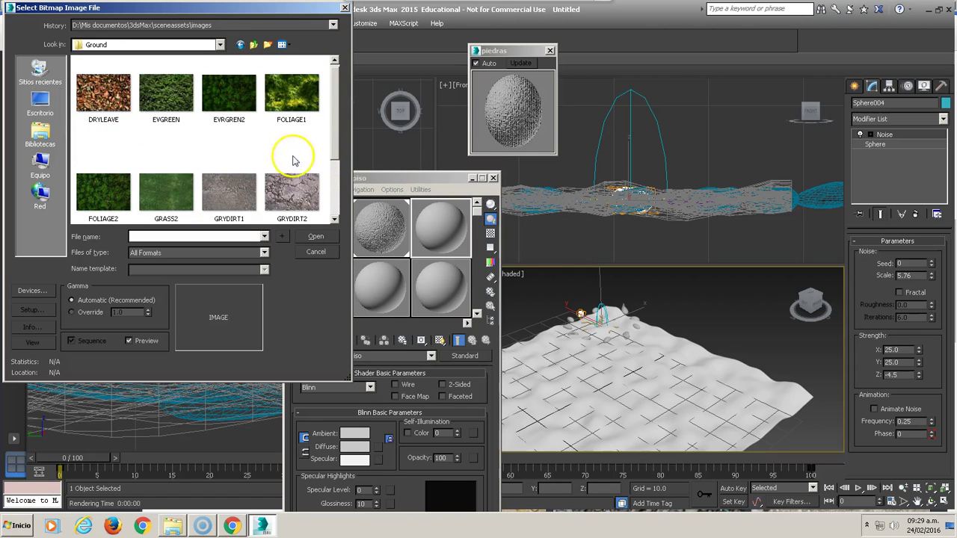
scroll(321, 157, down, 1)
click(231, 146)
click(314, 236)
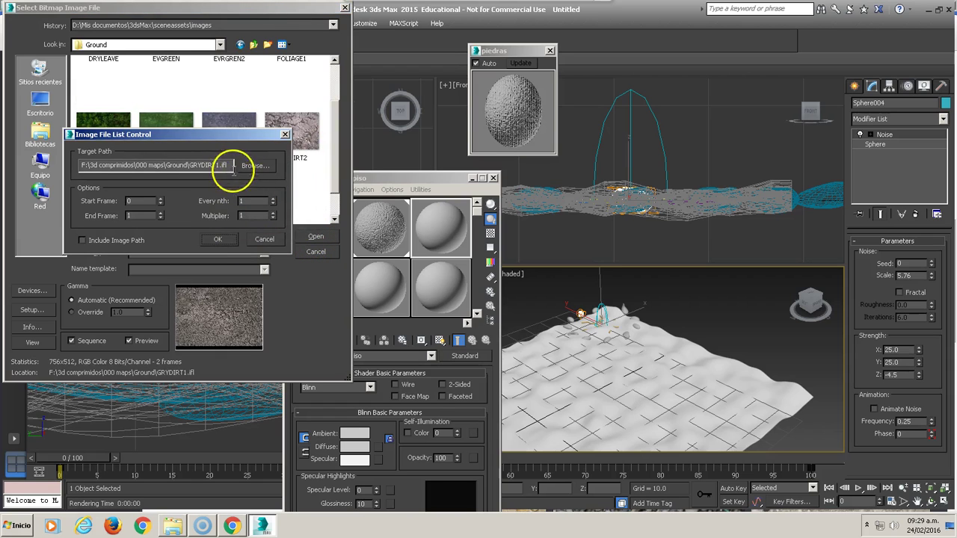
click(219, 240)
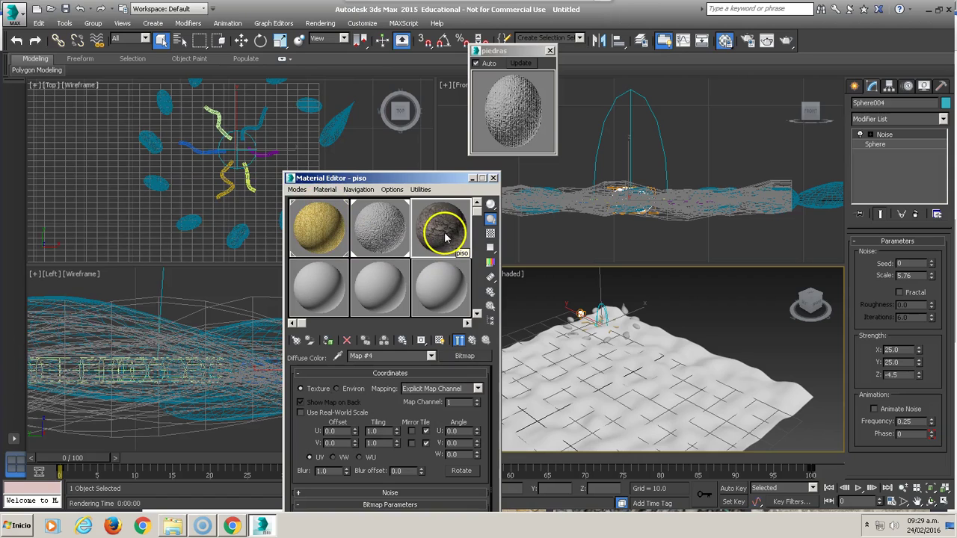
Show piso's GRYDIRT1 texture in the viewport, test-render the scene, and close the Material Editor
click(440, 341)
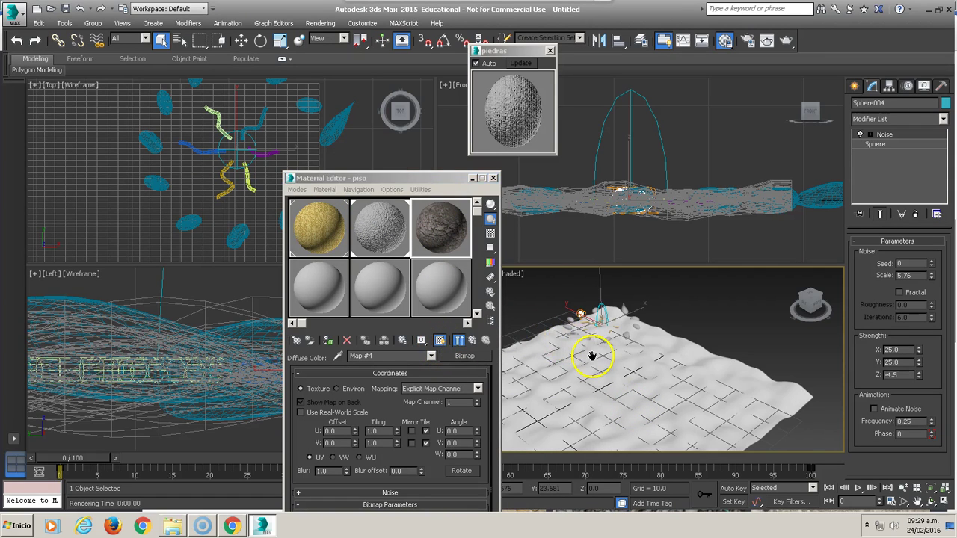
scroll(591, 360, up, 5)
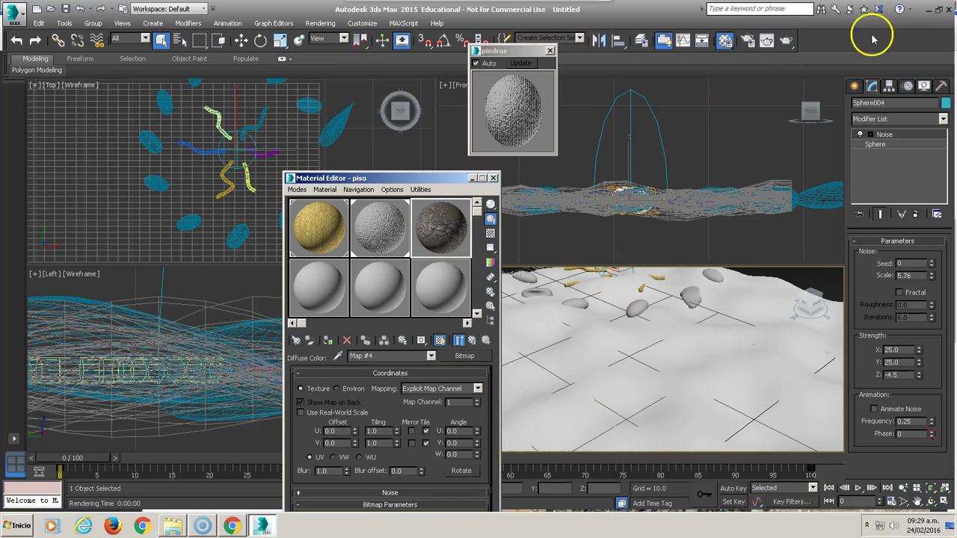
click(786, 40)
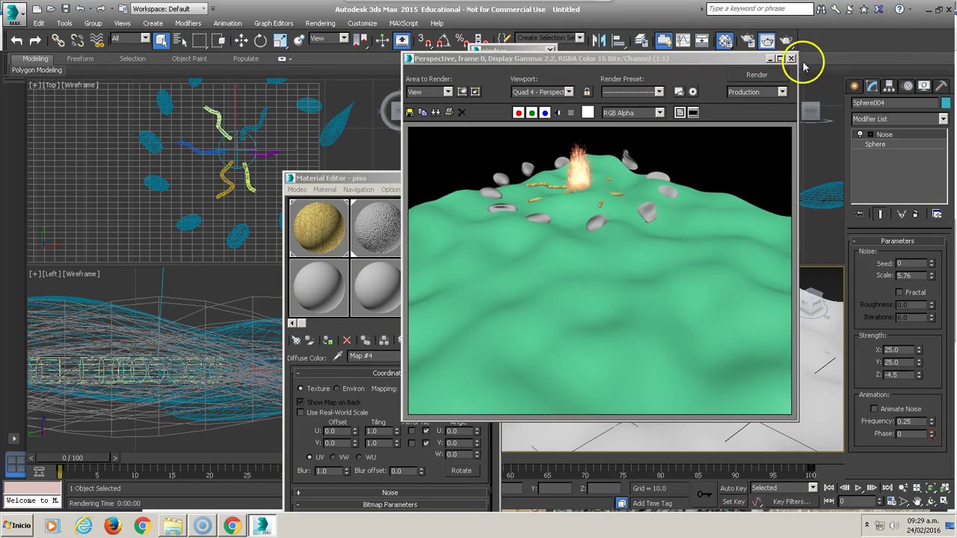
click(790, 58)
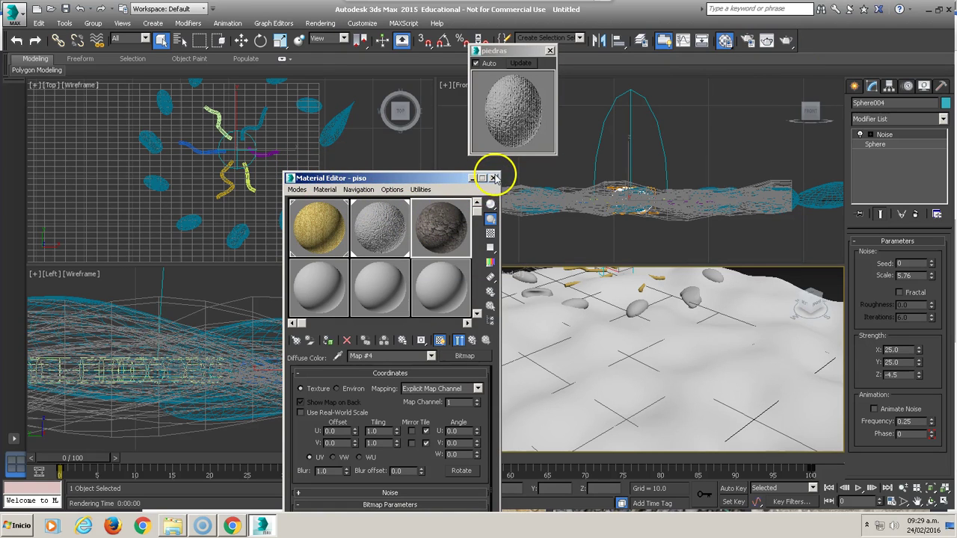
drag(444, 179, 282, 182)
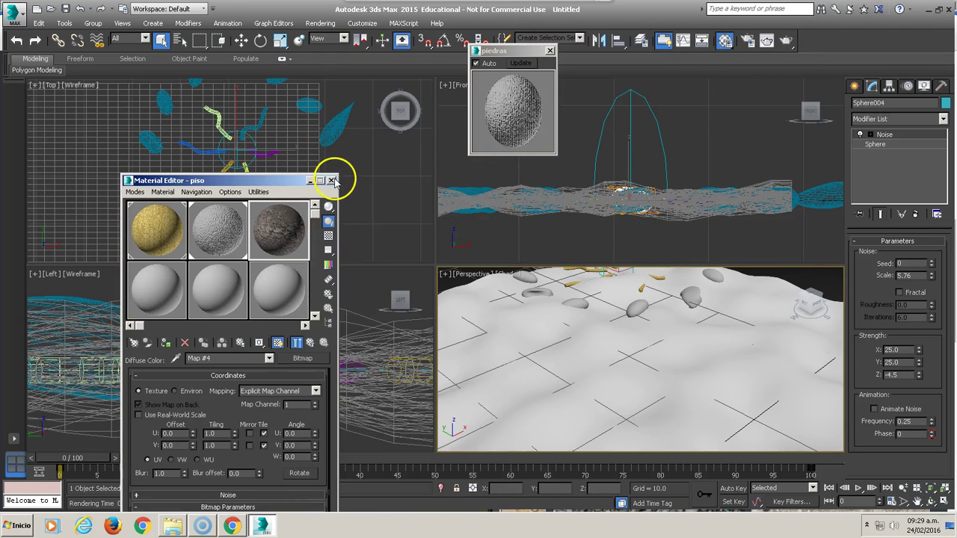
click(331, 180)
click(856, 86)
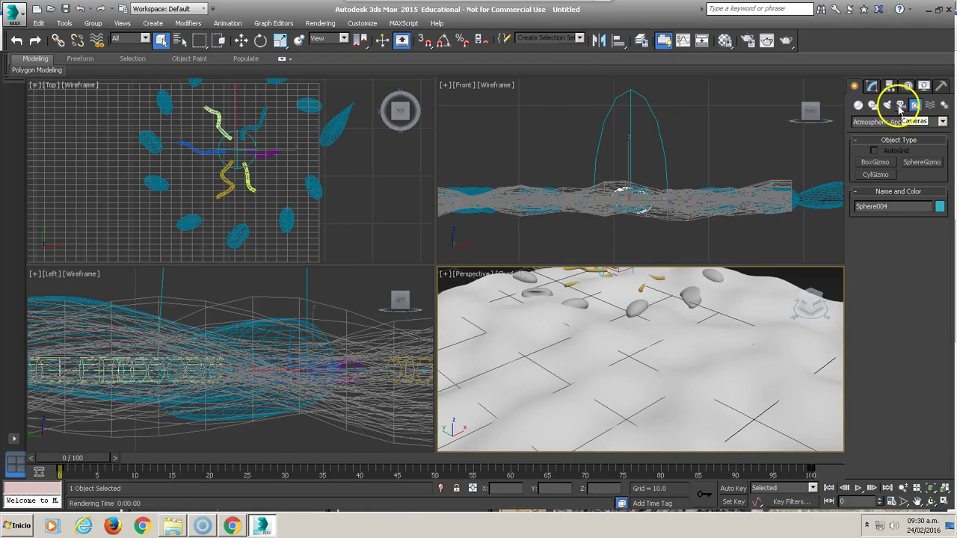
Create a target camera in the Top view aimed across the terrain at the fire
click(901, 106)
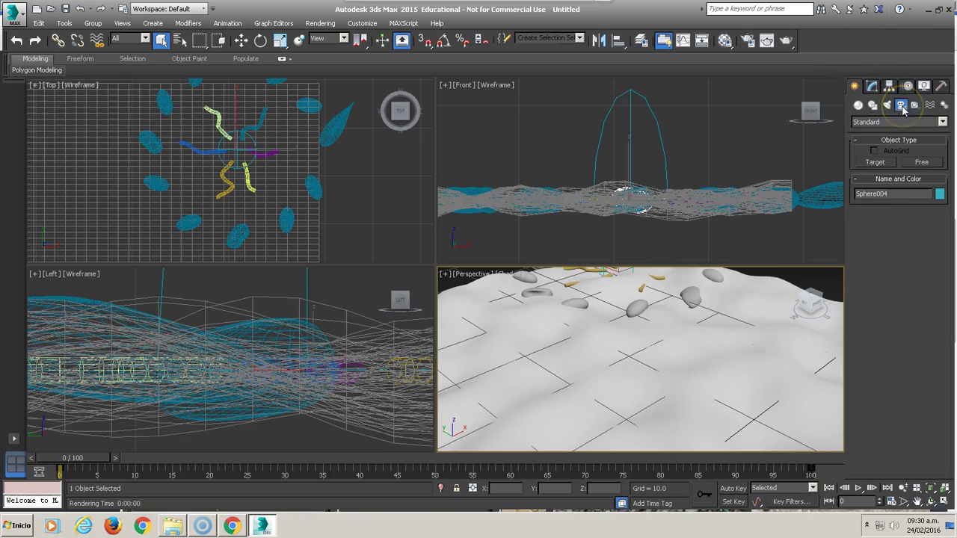
click(875, 162)
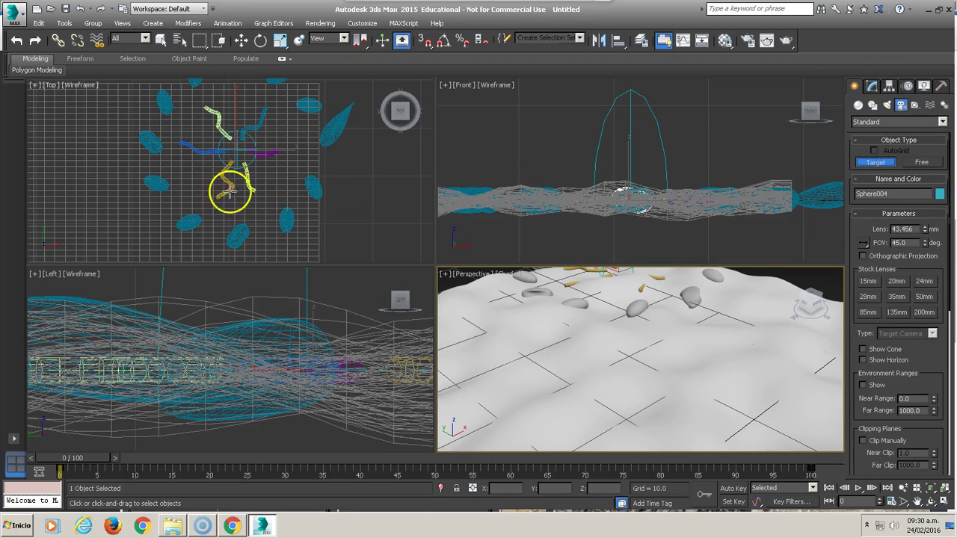
scroll(246, 167, down, 3)
scroll(310, 157, down, 3)
mouse_move(311, 153)
mouse_down()
mouse_move(202, 218)
mouse_move(181, 218)
mouse_up()
key(ctrl+z)
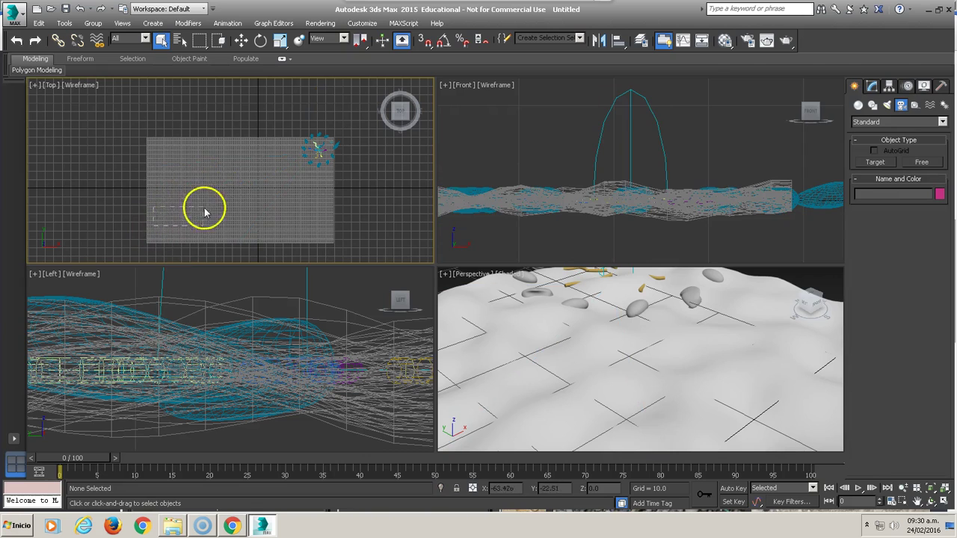
click(909, 164)
click(875, 162)
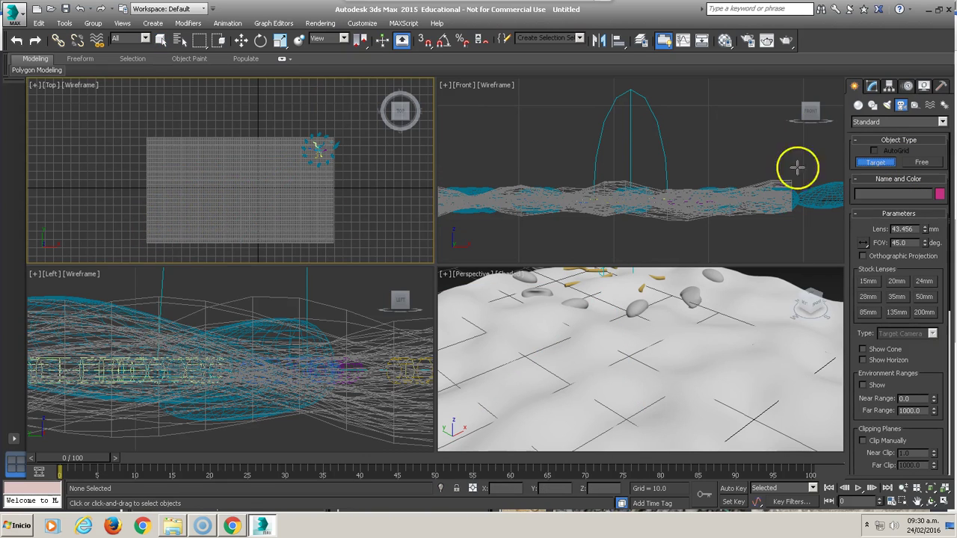
drag(163, 228, 321, 152)
right_click(690, 173)
right_click(598, 309)
right_click(163, 215)
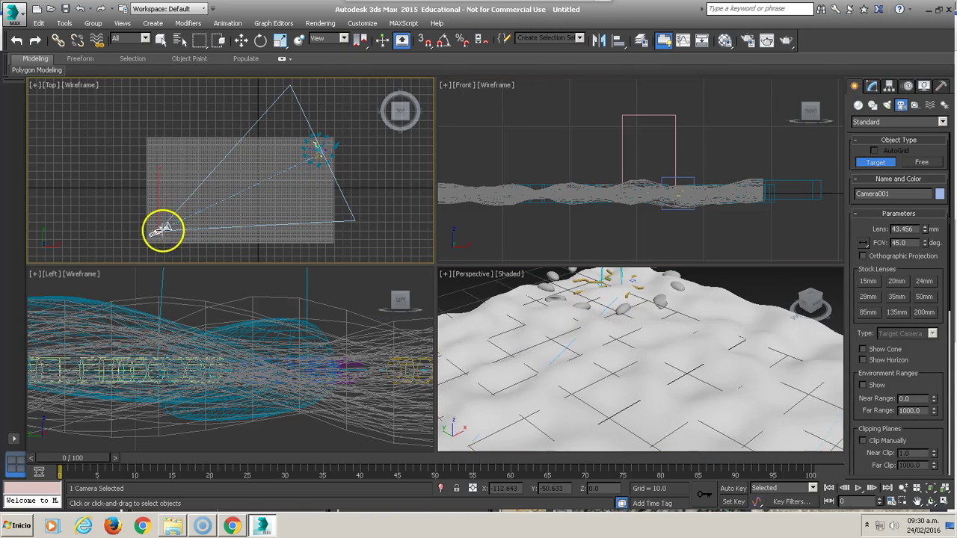
Move Camera001 to the terrain's lower-left edge and raise it 14.671 above the ground
right_click(166, 230)
click(174, 240)
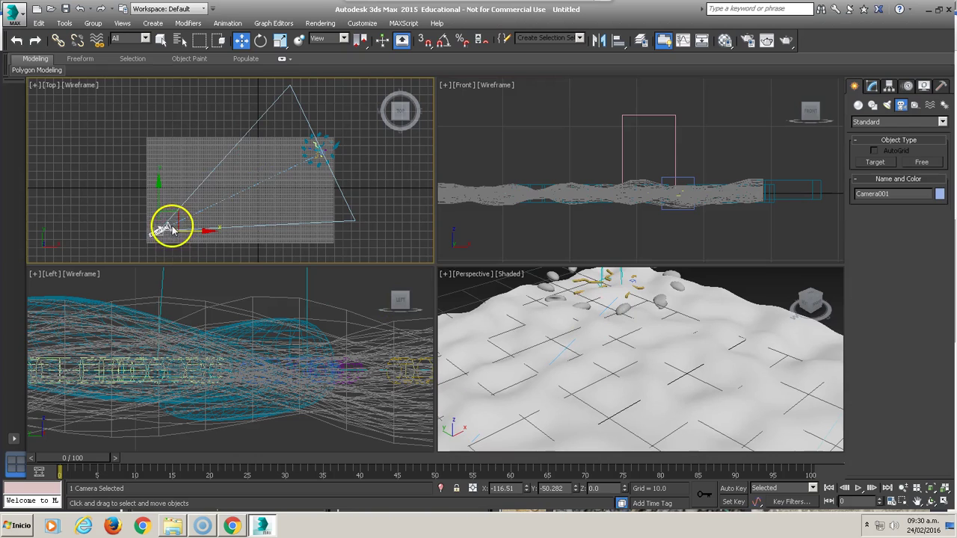
drag(172, 229, 183, 203)
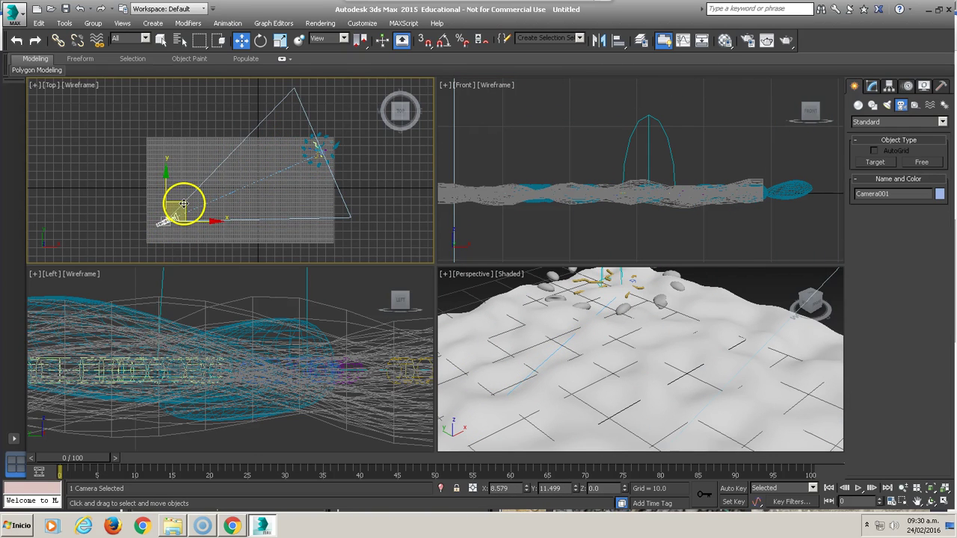
scroll(246, 252, down, 2)
scroll(172, 327, down, 2)
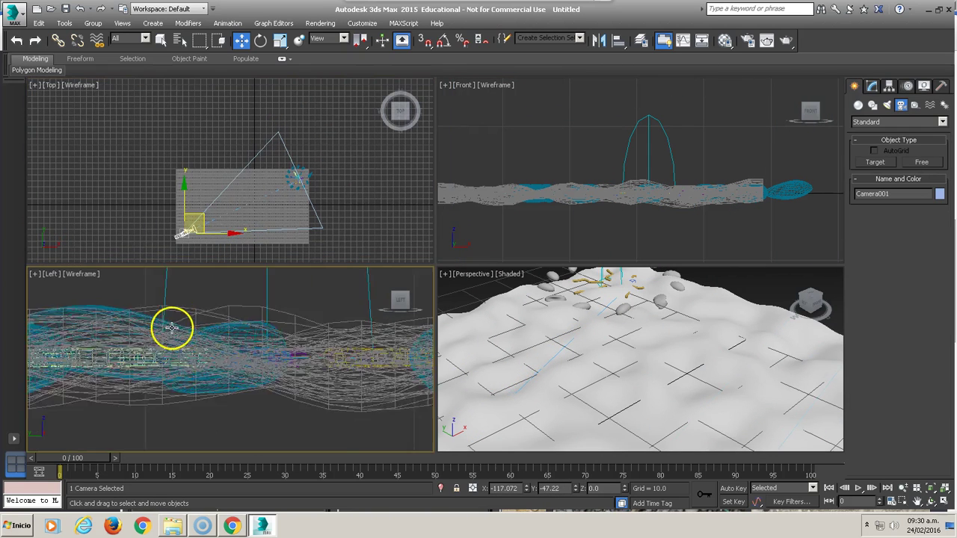
scroll(161, 320, up, 2)
scroll(139, 305, up, 2)
scroll(139, 309, up, 1)
scroll(125, 323, up, 3)
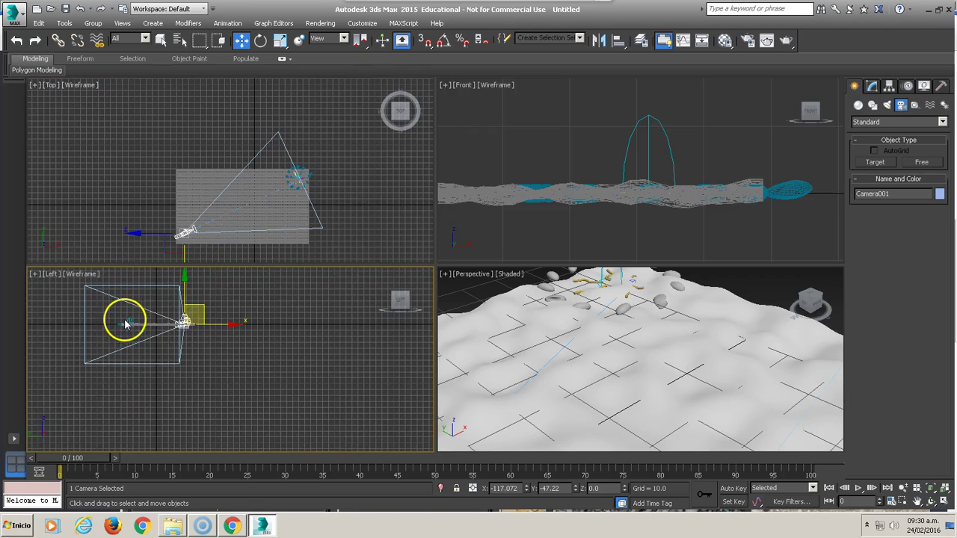
scroll(191, 317, up, 2)
drag(207, 331, 244, 321)
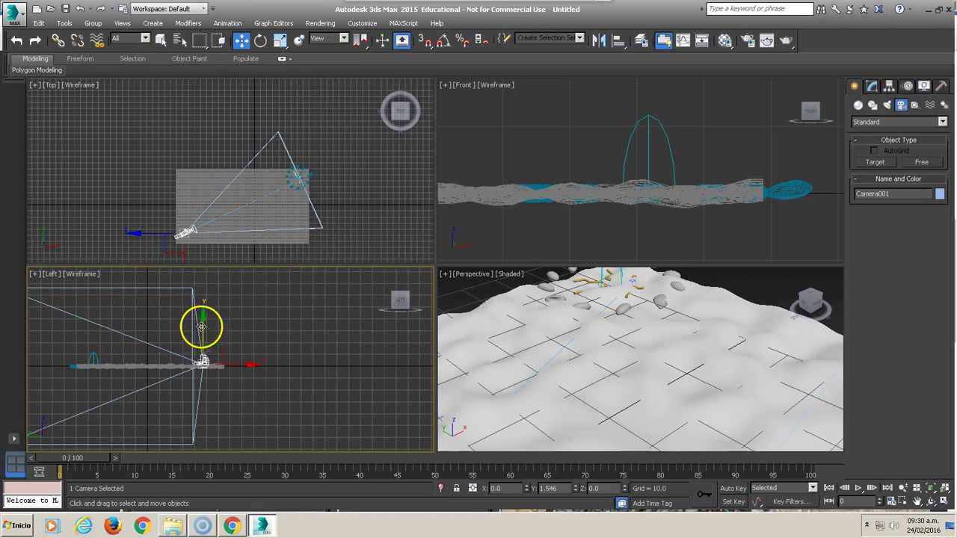
click(251, 322)
Switch the viewport to the shaded Camera001 view and reselect the camera
key(c)
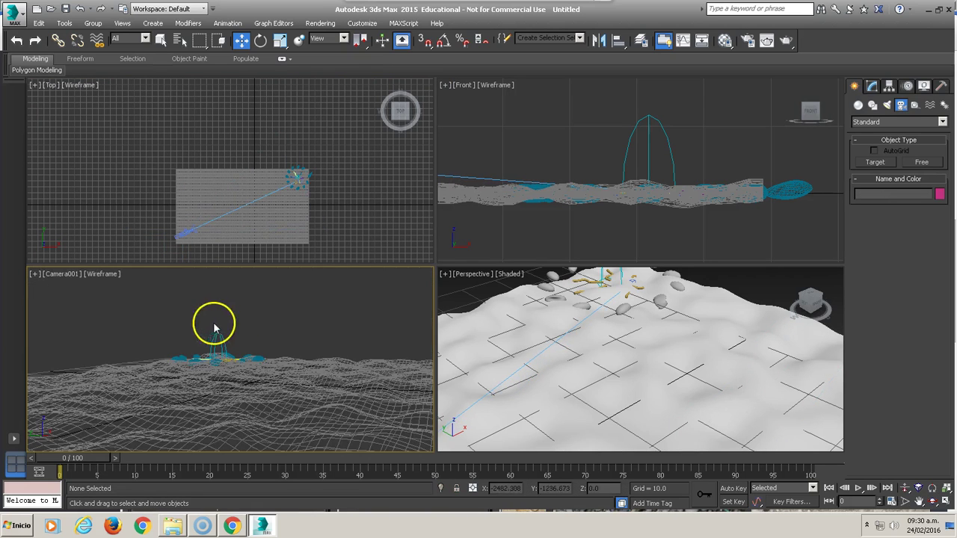
click(96, 276)
click(114, 297)
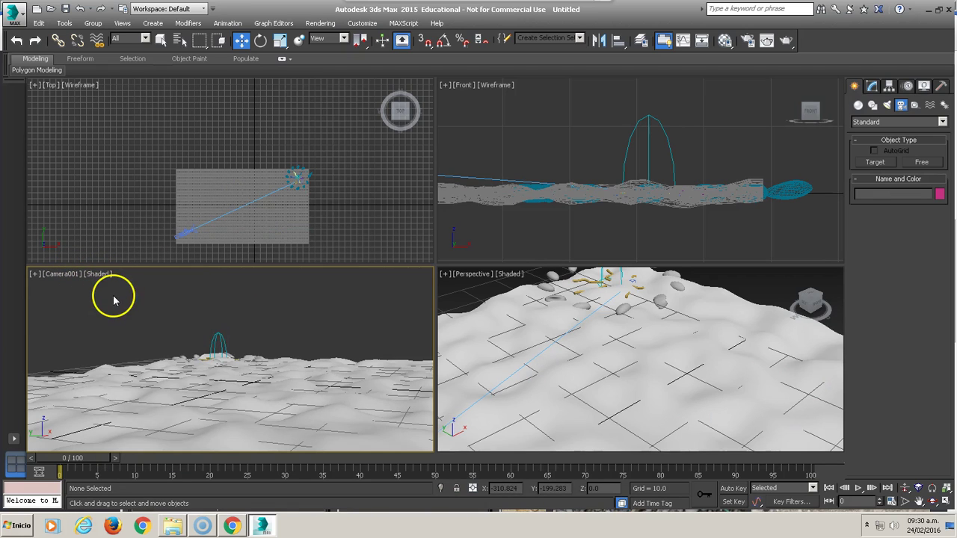
click(182, 235)
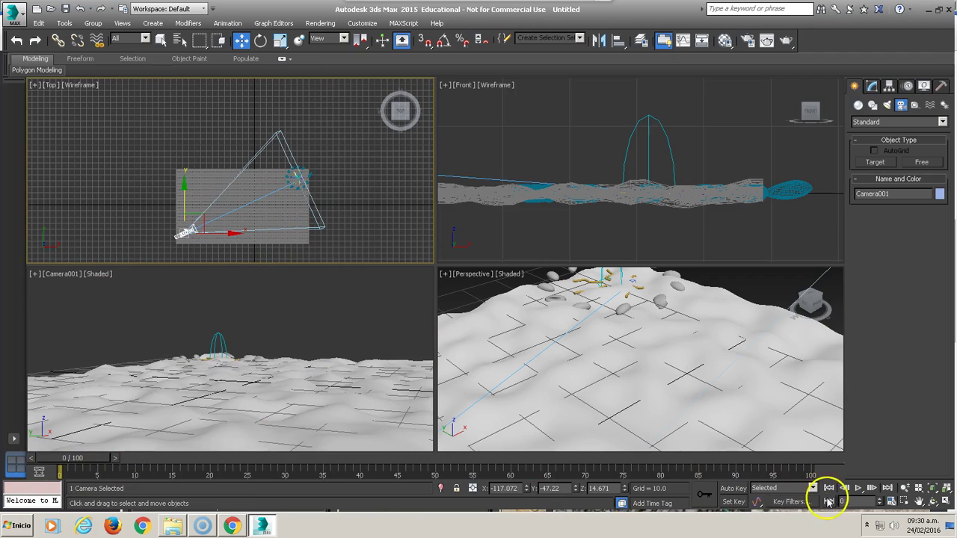
With Auto Key on, move Camera001 close to the rocks at frame 100 and play it back
click(733, 489)
drag(100, 457, 796, 457)
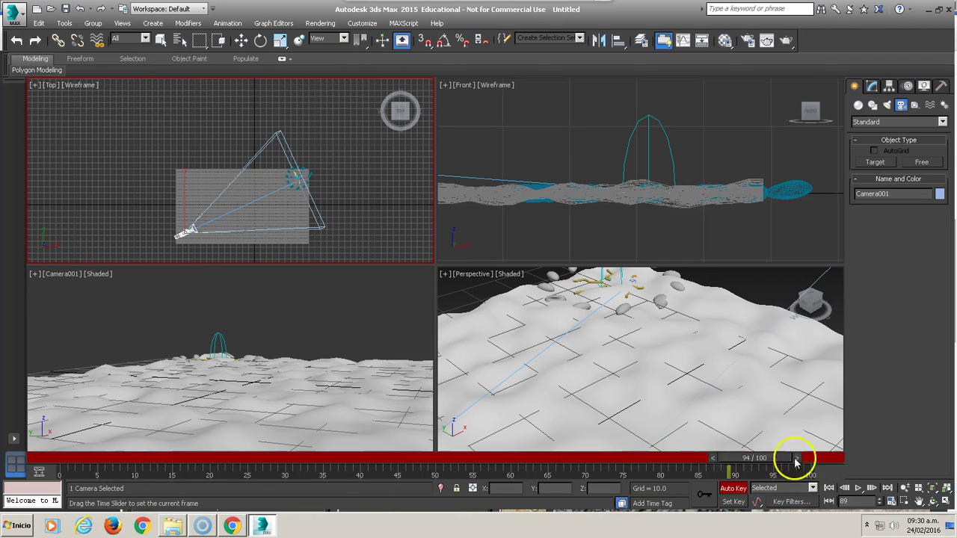
drag(206, 221, 281, 178)
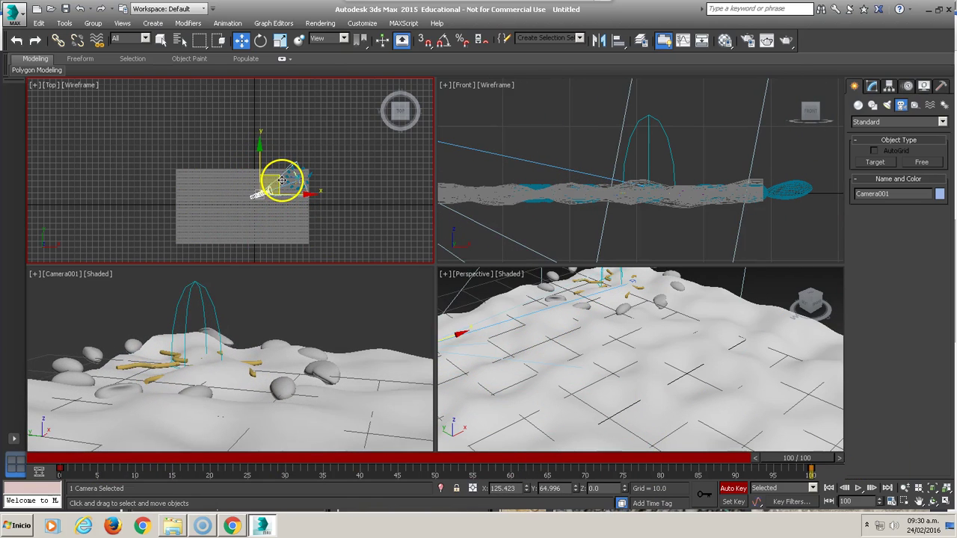
mouse_move(781, 464)
mouse_down()
mouse_move(438, 442)
mouse_move(156, 402)
mouse_move(52, 419)
mouse_up()
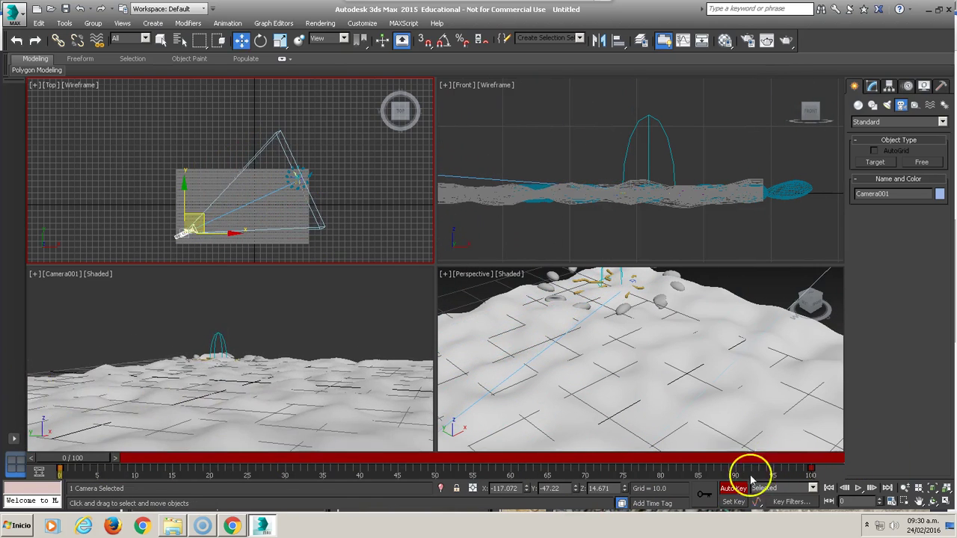
click(858, 487)
right_click(444, 397)
right_click(370, 390)
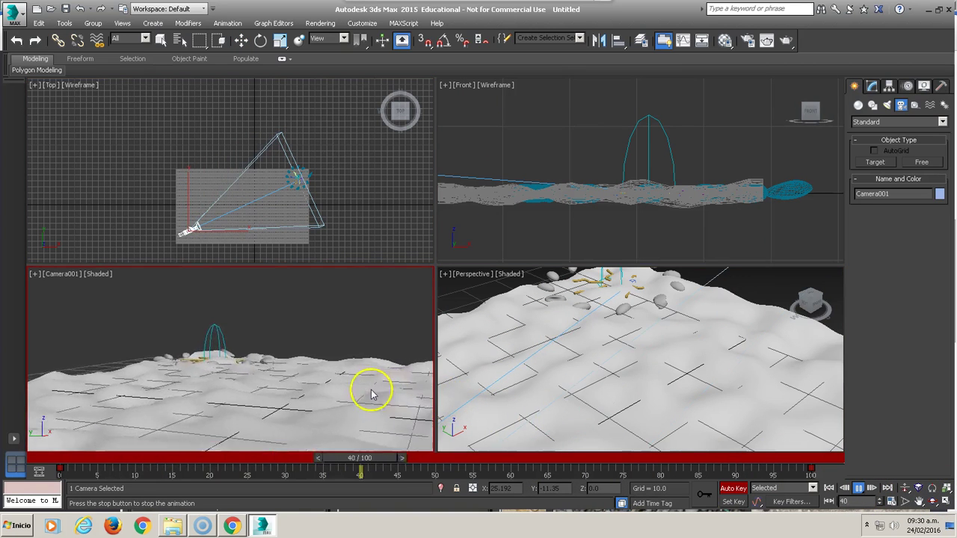
click(453, 461)
key(w)
click(733, 488)
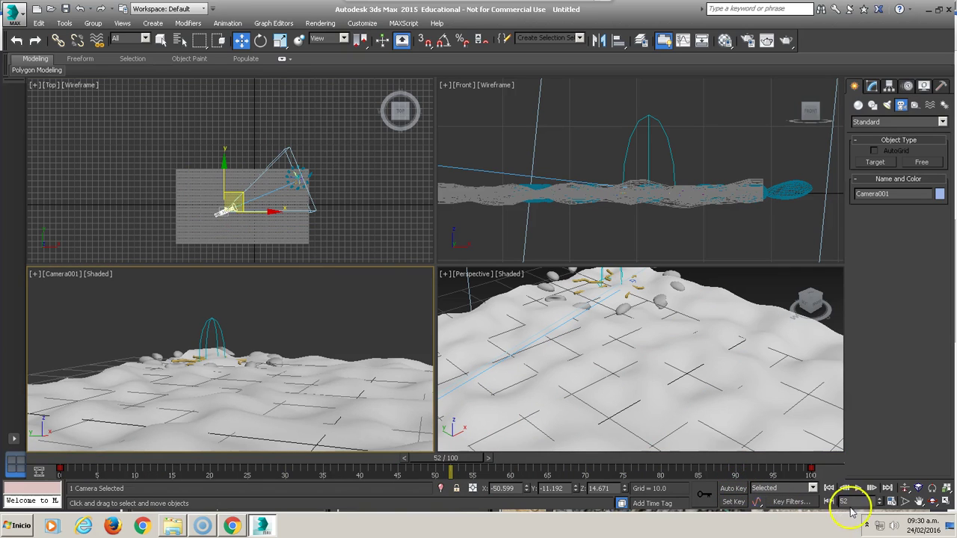
Lengthen the animation to 300 frames and move the camera's frame-100 key to frame 278
click(891, 501)
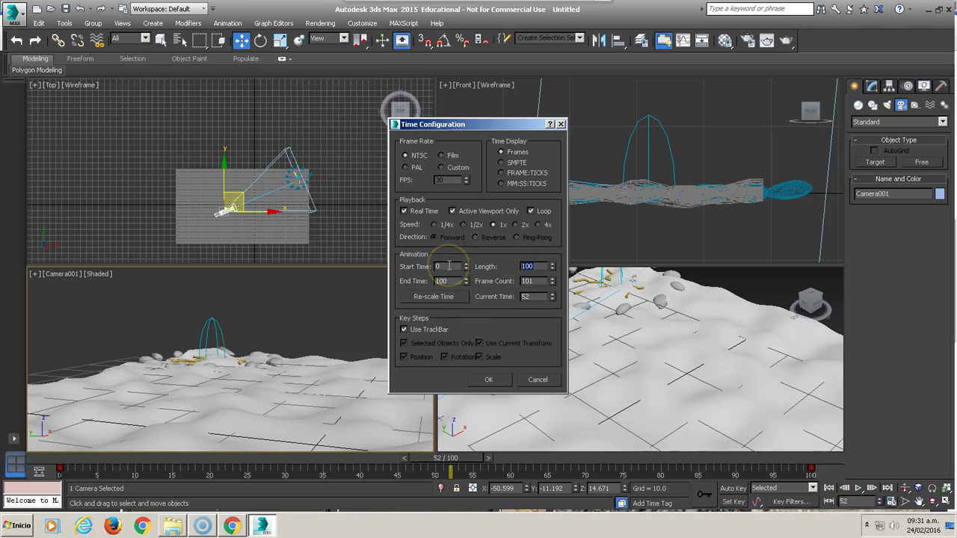
text(300)
key(Return)
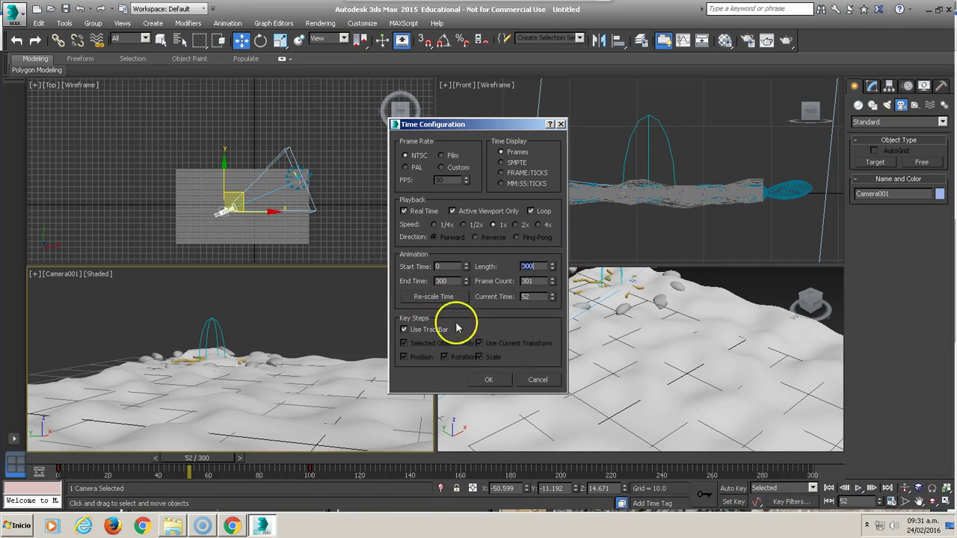
click(487, 379)
click(309, 471)
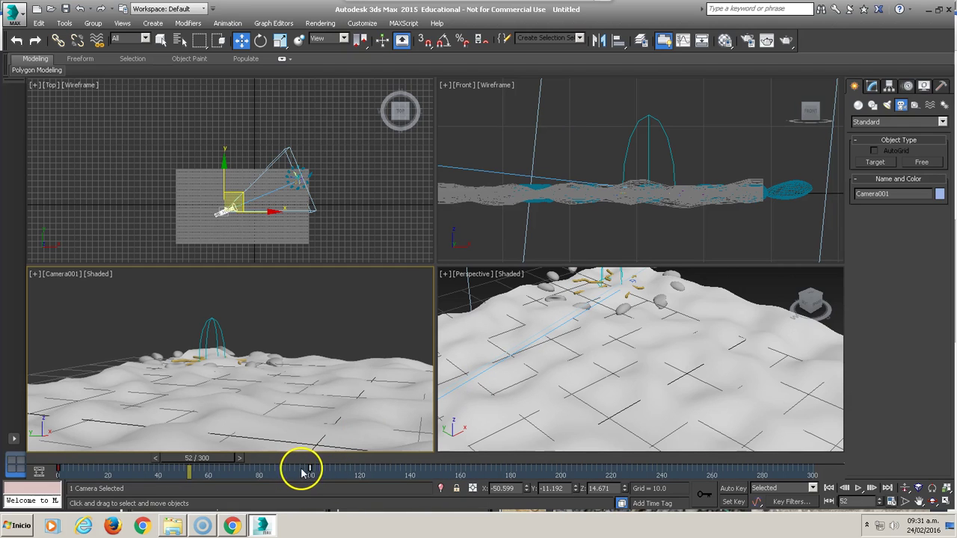
drag(308, 469, 805, 486)
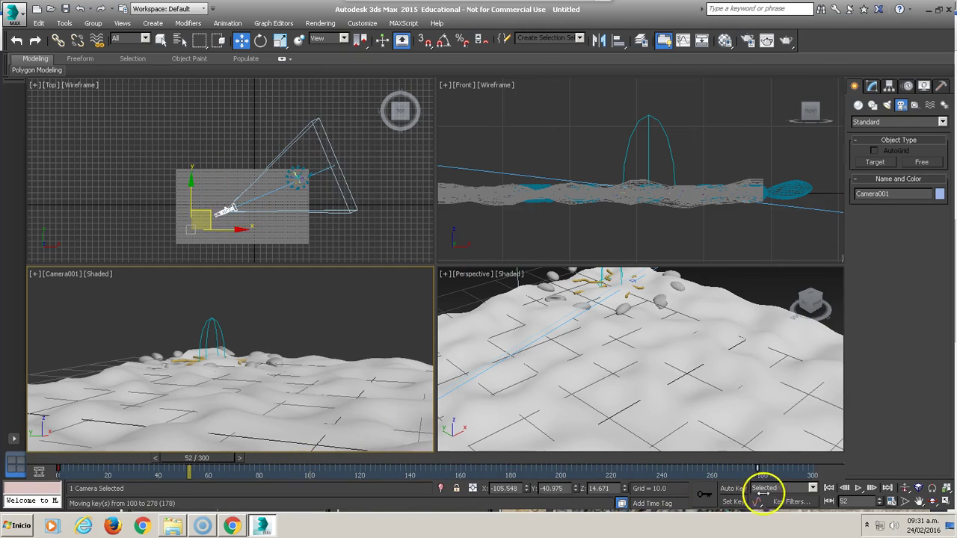
mouse_move(201, 457)
mouse_down()
mouse_move(829, 459)
mouse_move(225, 412)
mouse_move(174, 449)
mouse_up()
key(w)
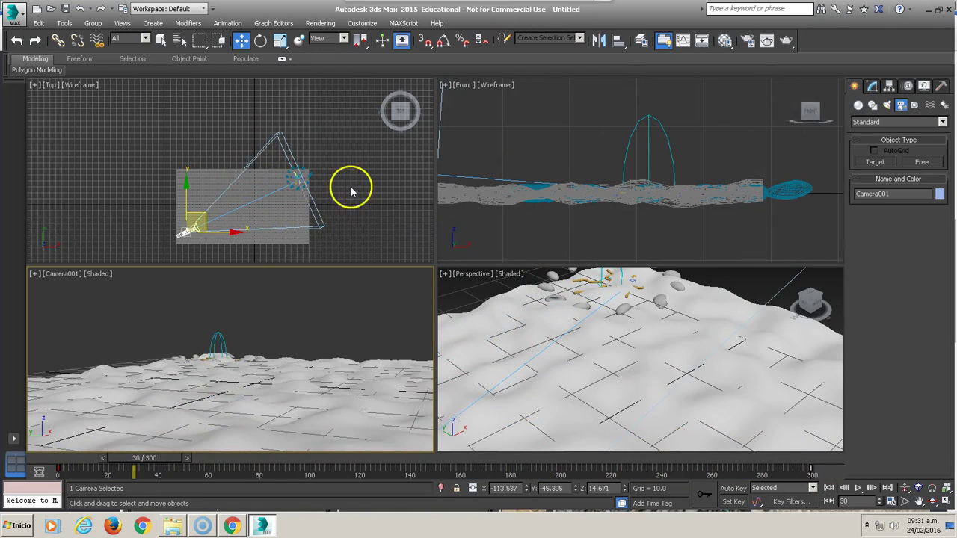
Select SphereGizmo001 and open Fire Effect Setup from its Atmospheres & Effects rollout
click(218, 337)
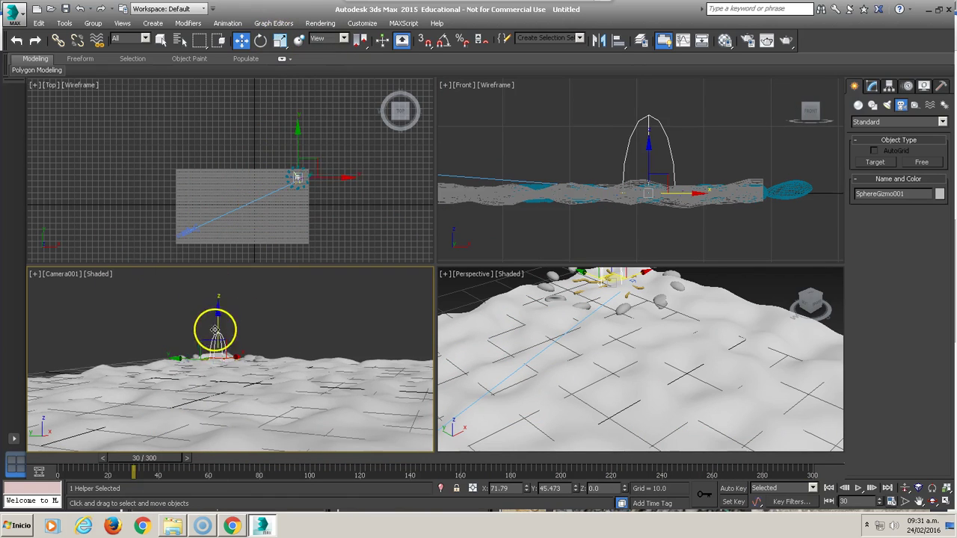
click(871, 86)
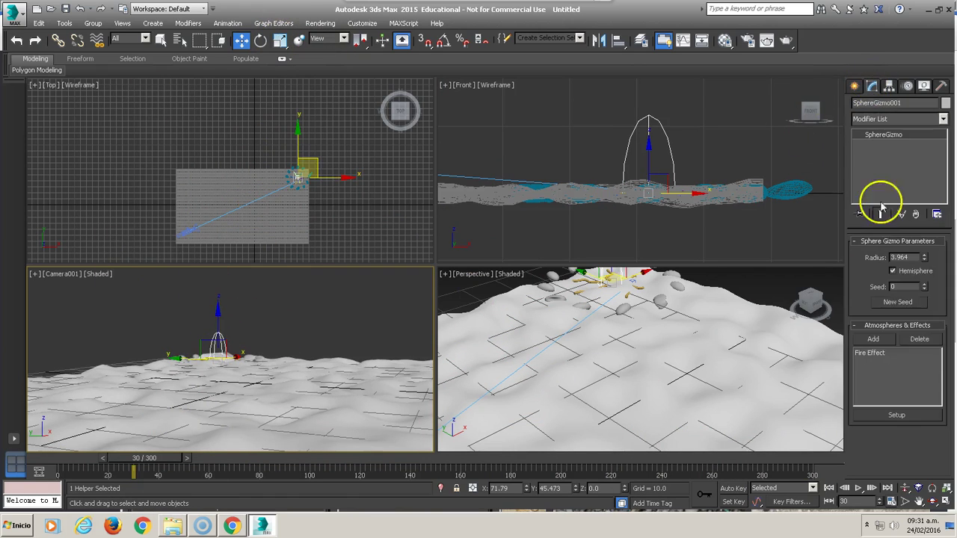
click(877, 354)
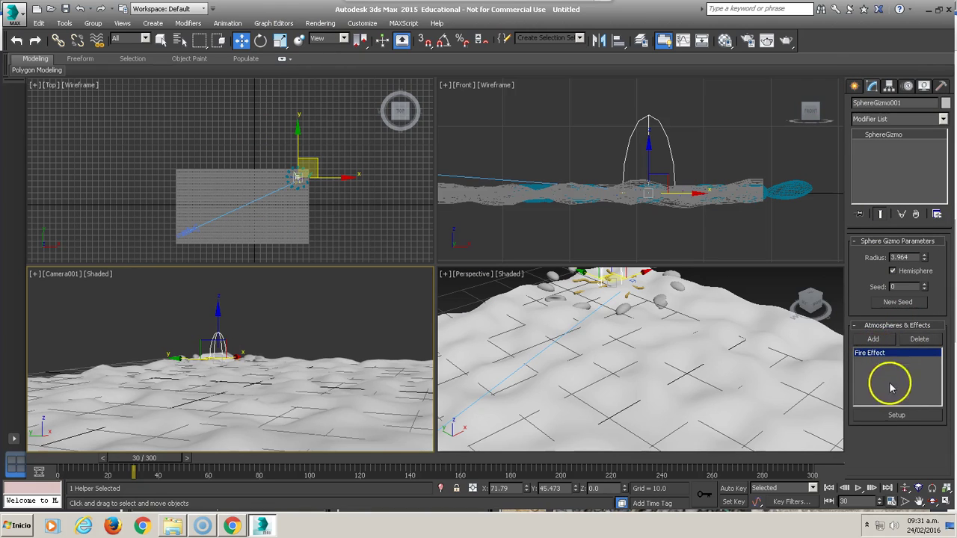
click(902, 421)
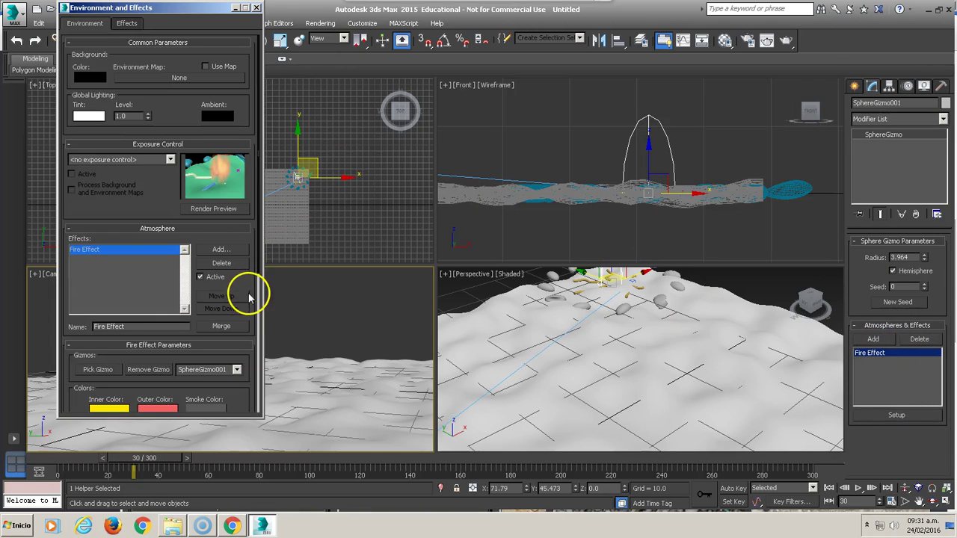
Keyframe the Fire Effect Phase at frames 30, 100 and 300, reaching 800.0 at frame 300
drag(249, 289, 214, 10)
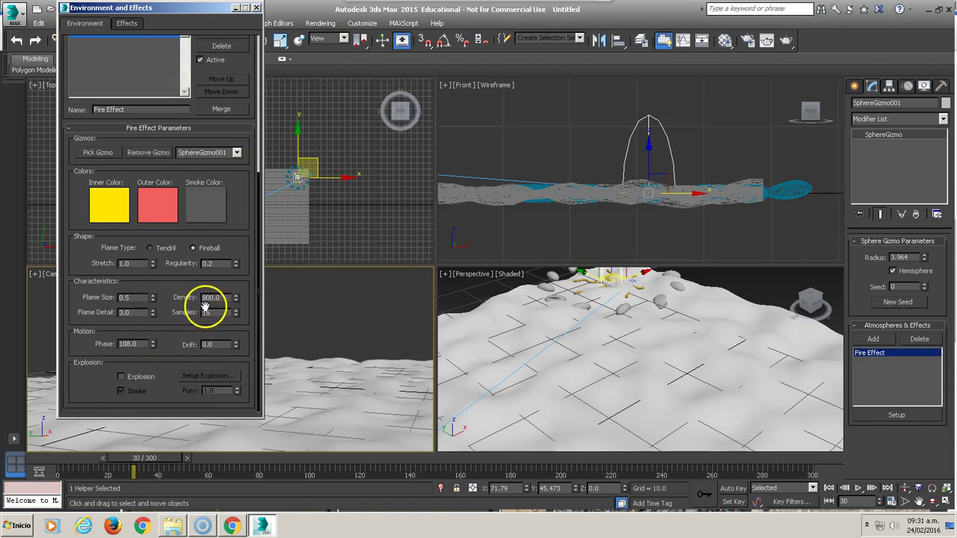
click(733, 490)
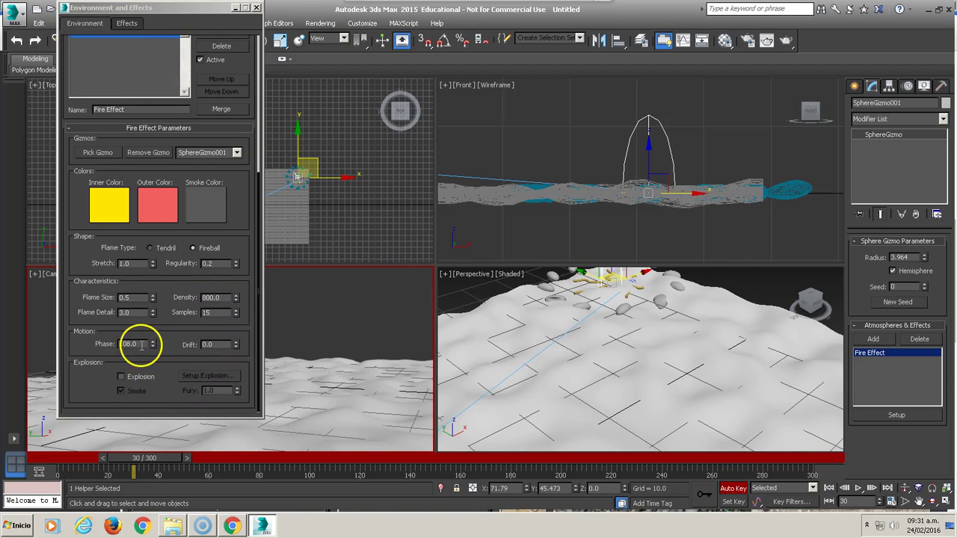
drag(142, 344, 86, 347)
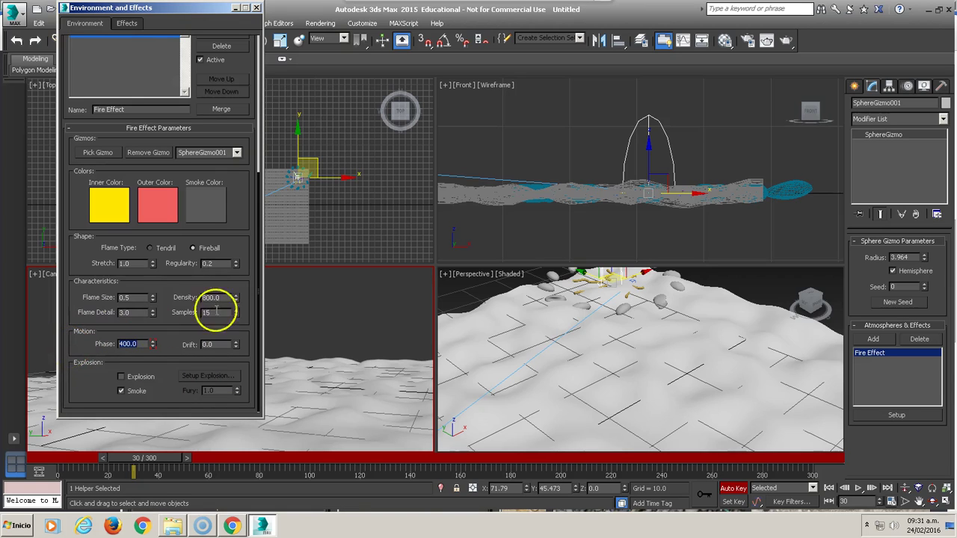
mouse_move(151, 471)
mouse_down()
mouse_move(122, 438)
mouse_move(107, 438)
mouse_move(659, 446)
mouse_move(346, 490)
mouse_move(292, 481)
mouse_move(299, 486)
mouse_move(321, 428)
mouse_up()
click(105, 344)
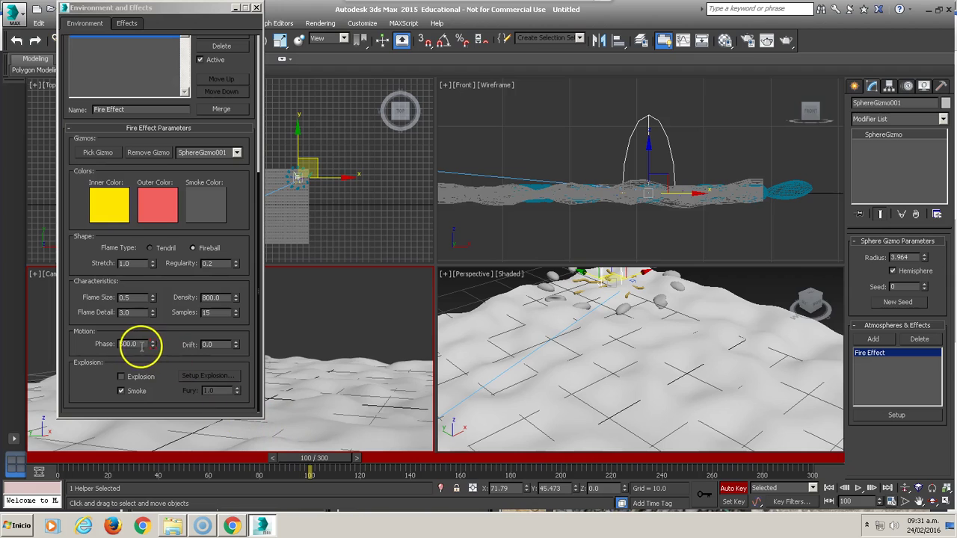
drag(142, 346, 89, 338)
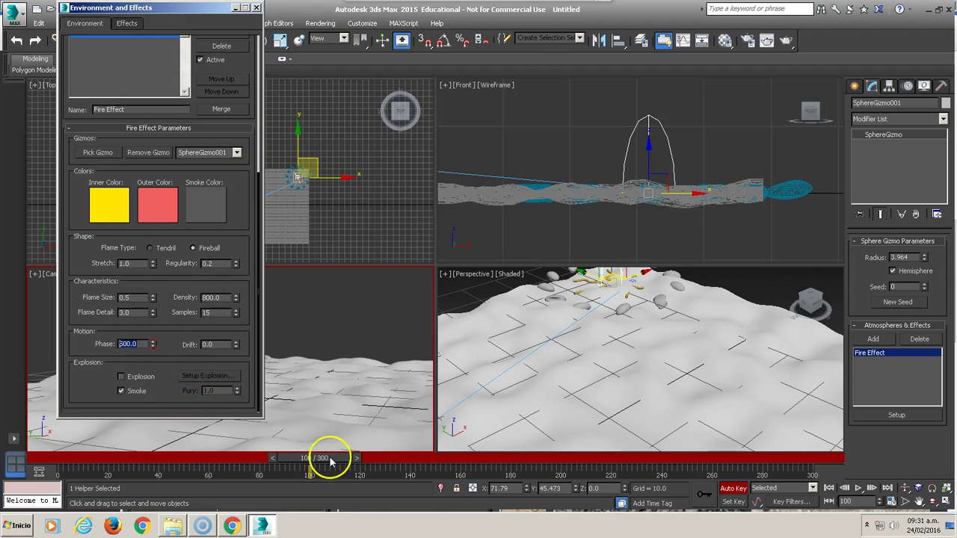
drag(327, 457, 797, 457)
drag(133, 350, 105, 342)
text(800)
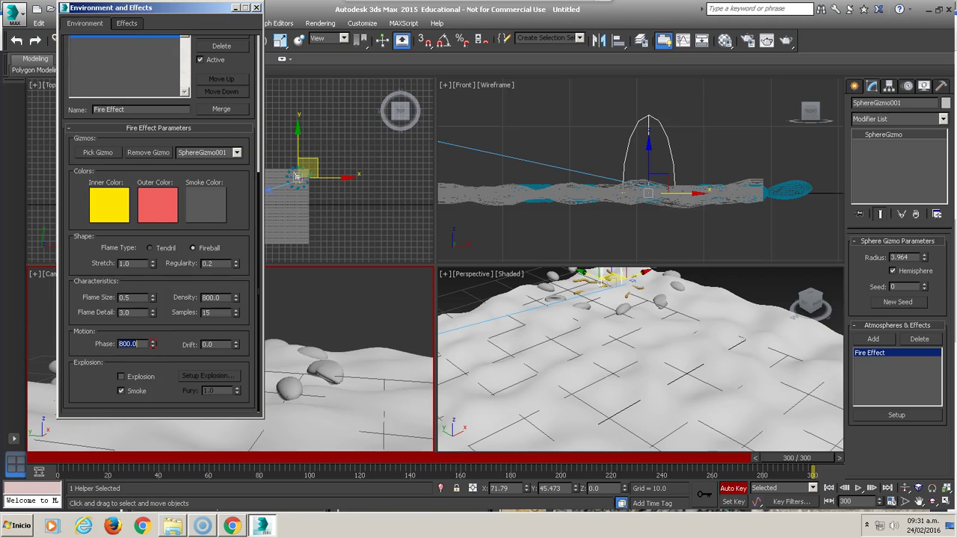
drag(798, 465, 812, 463)
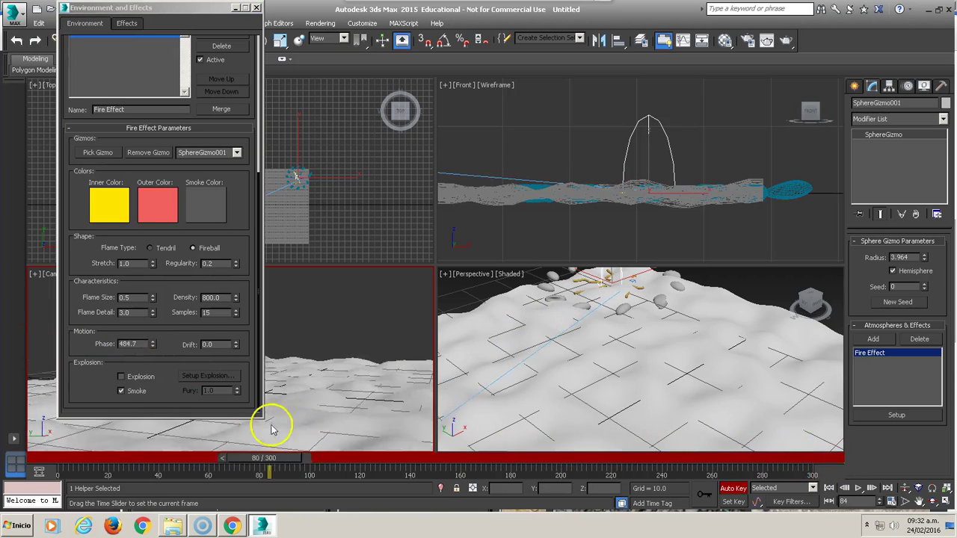
Close the fire settings and place a standard Omni light in the Front view
click(256, 8)
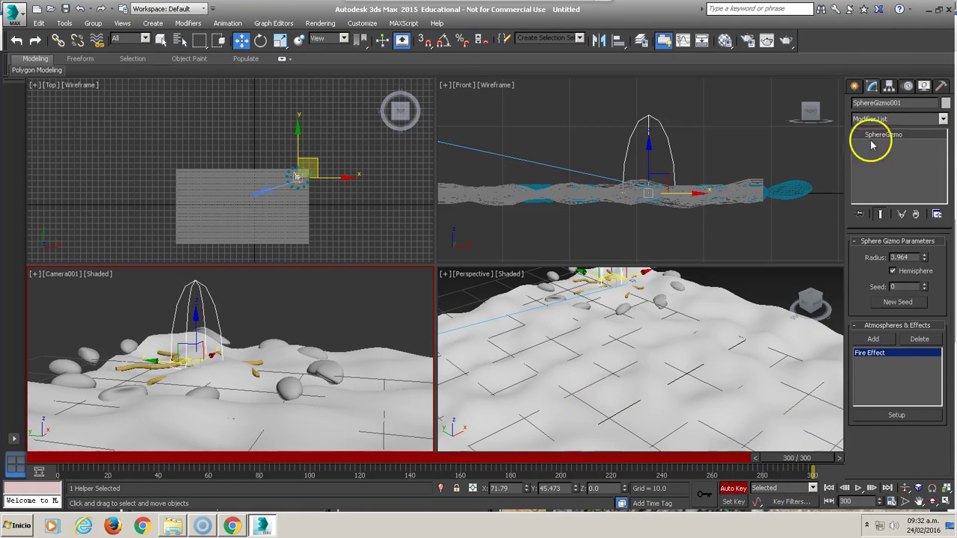
click(854, 84)
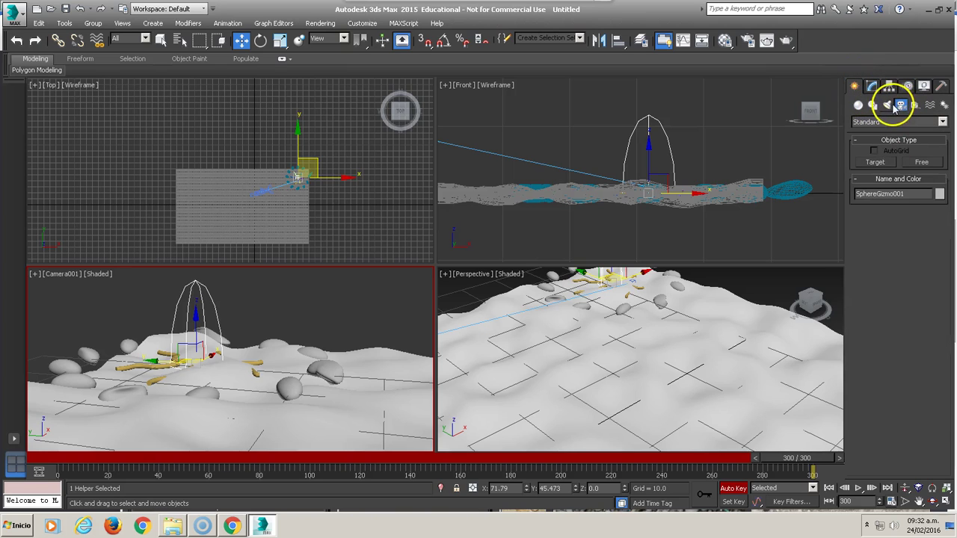
click(888, 105)
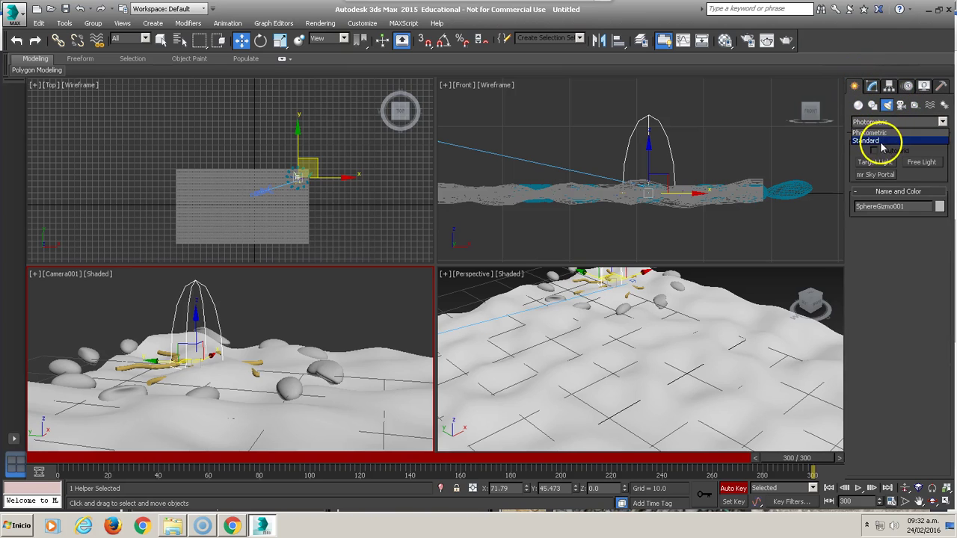
click(870, 122)
click(869, 132)
click(875, 187)
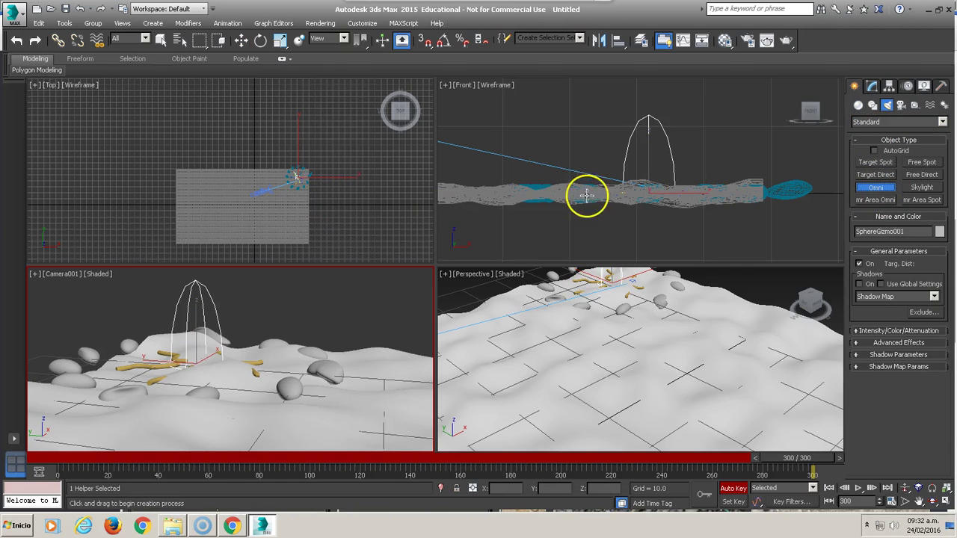
click(621, 191)
scroll(645, 190, up, 2)
scroll(648, 191, up, 2)
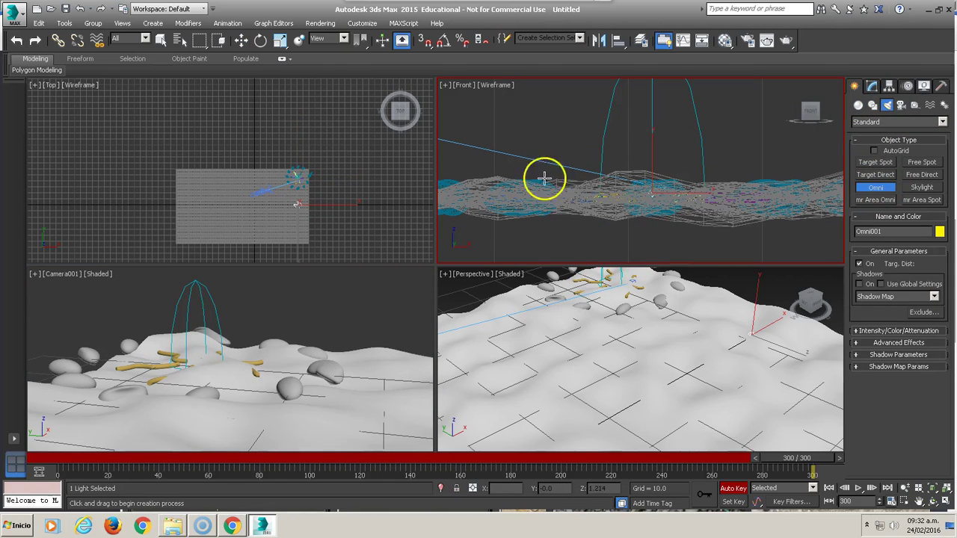
mouse_move(641, 183)
middle_down()
mouse_move(625, 209)
mouse_move(634, 234)
middle_up()
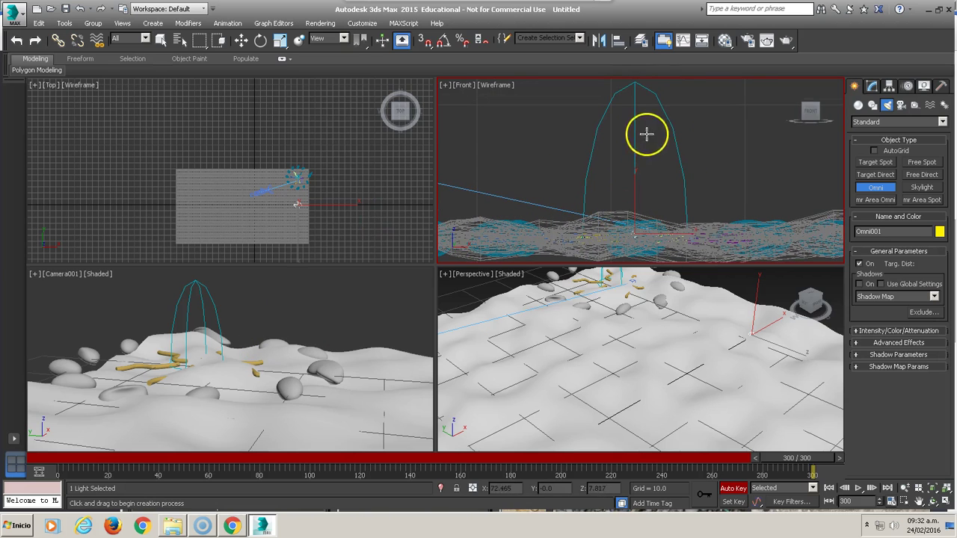
scroll(254, 236, up, 3)
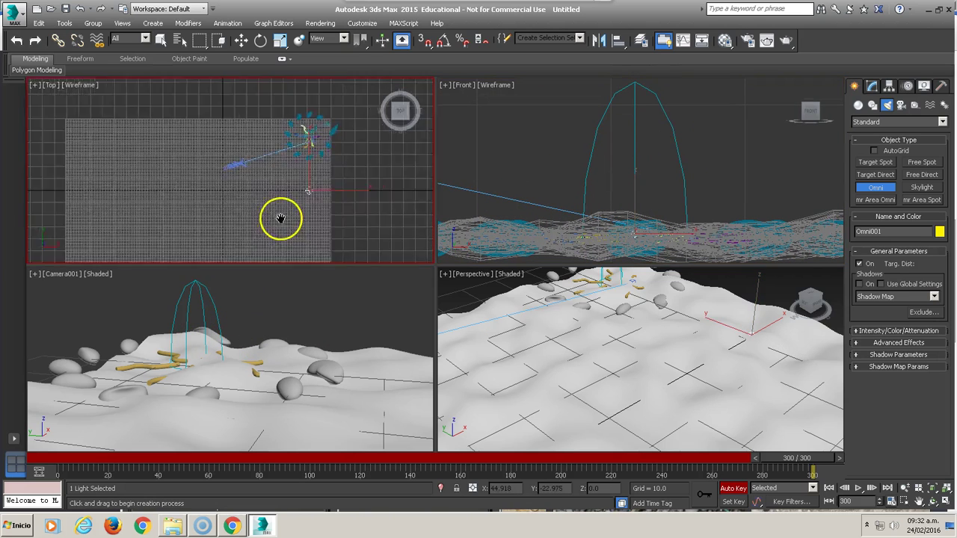
scroll(229, 245, down, 2)
scroll(224, 202, up, 3)
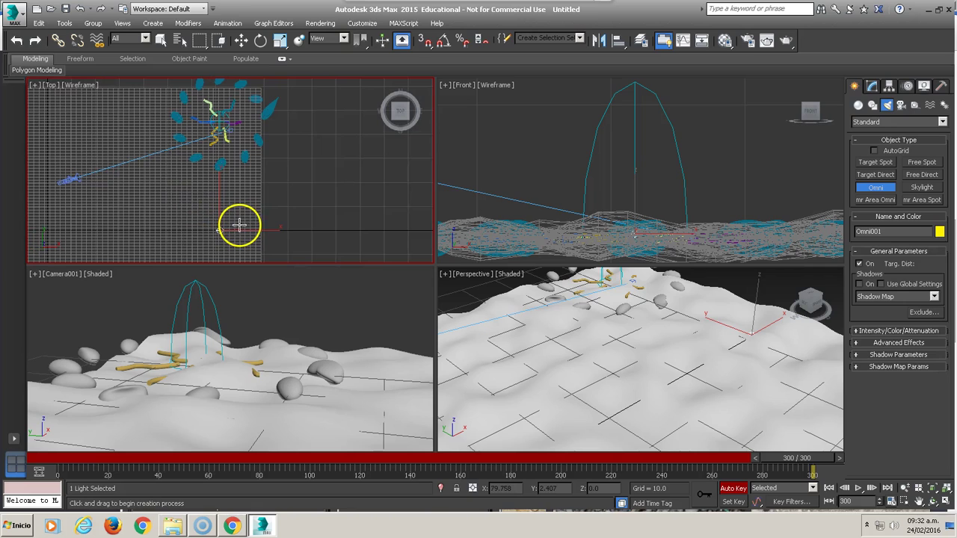
Move Omni001 into the fire and Shift-copy it upward as Omni002
key(w)
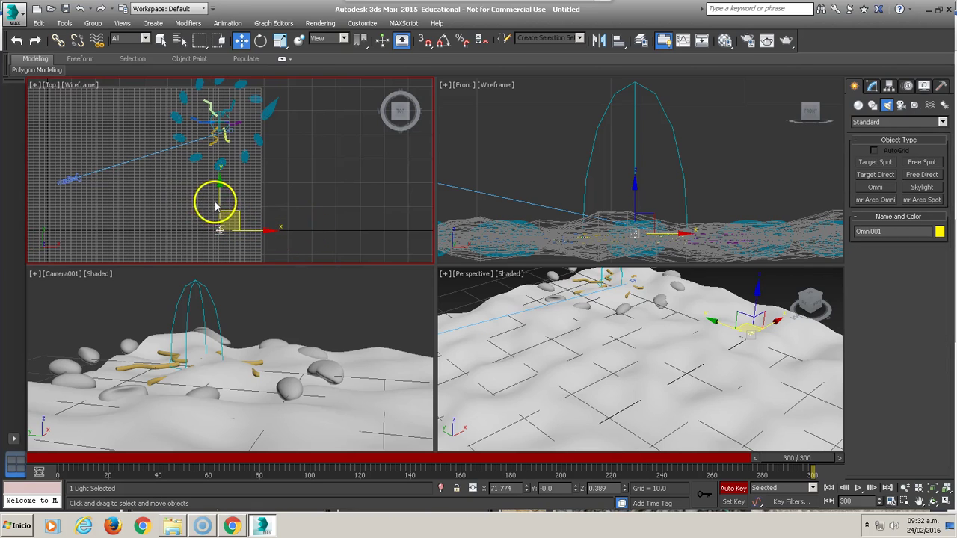
drag(217, 206, 233, 94)
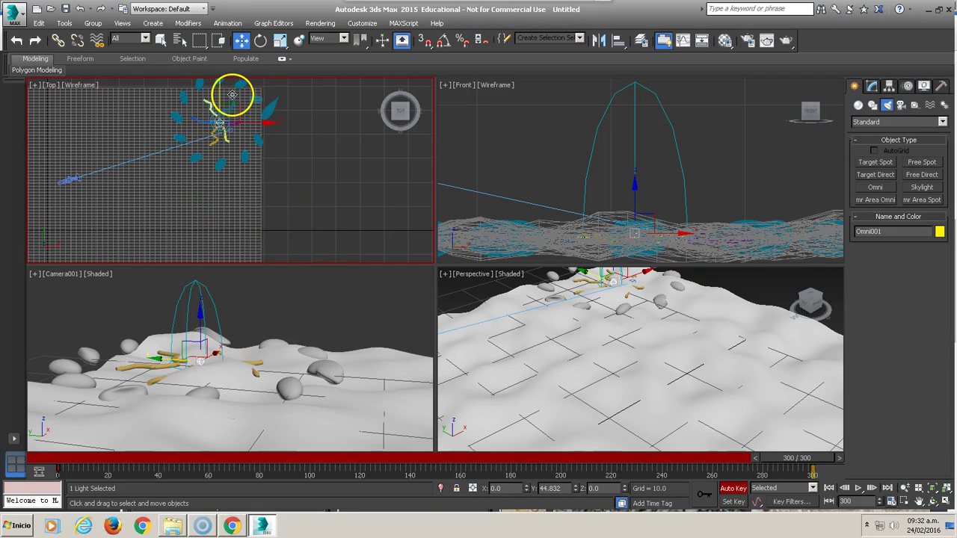
middle_drag(203, 319, 299, 371)
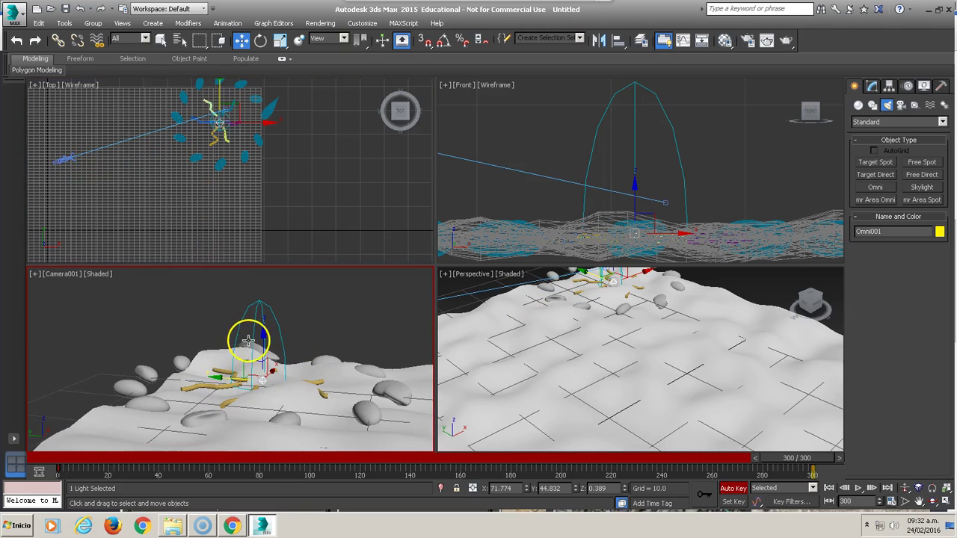
shift+drag(262, 337, 262, 267)
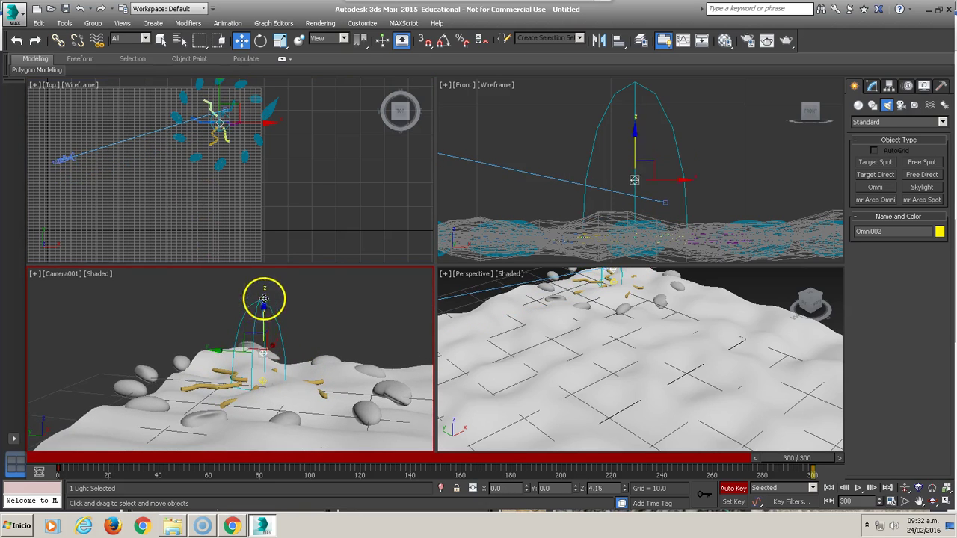
click(473, 311)
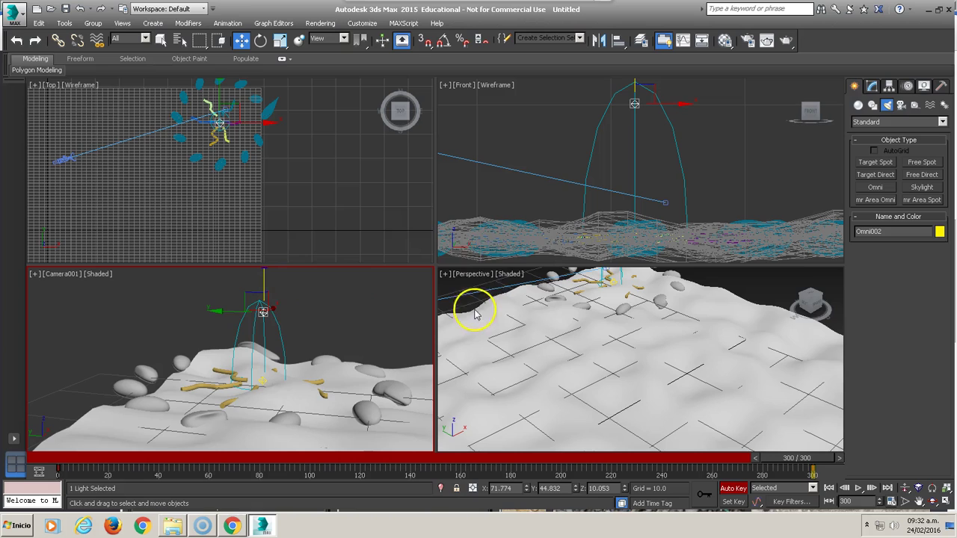
click(374, 325)
Render the Camera001 view, close the rendered frame, and switch Auto Key off
key(shift+q)
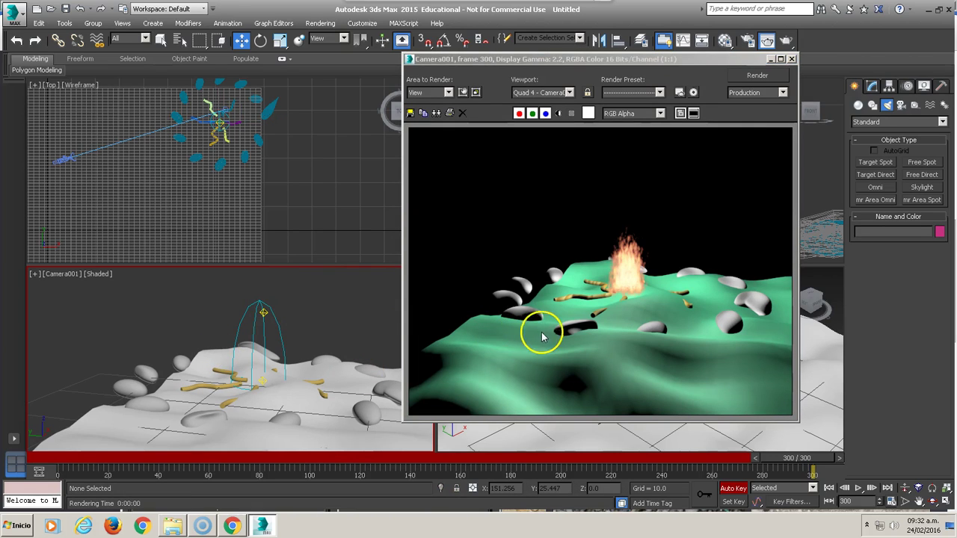
click(792, 58)
click(732, 490)
right_click(647, 349)
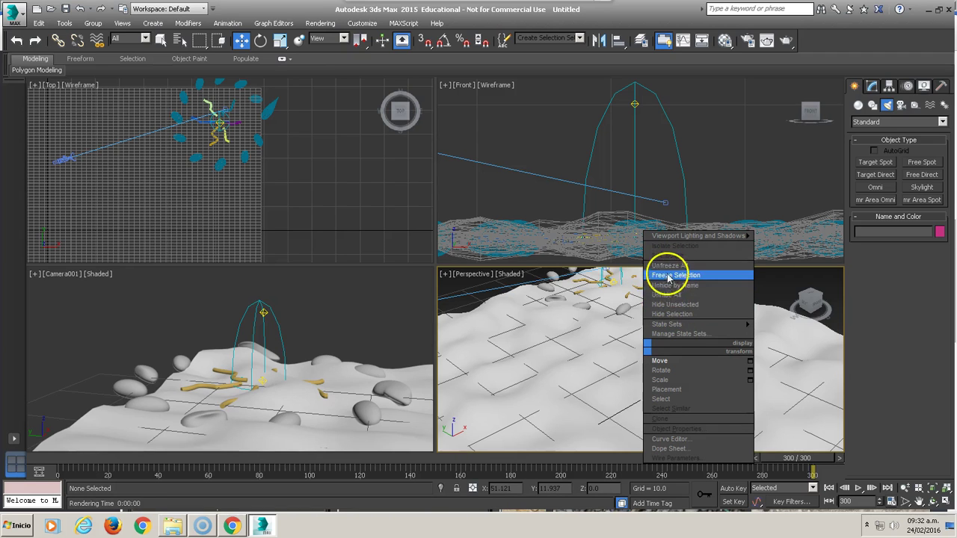
Unfreeze all, scale Plane001 up to about 168%, and rewind the timeline to frame 0
click(668, 266)
click(597, 328)
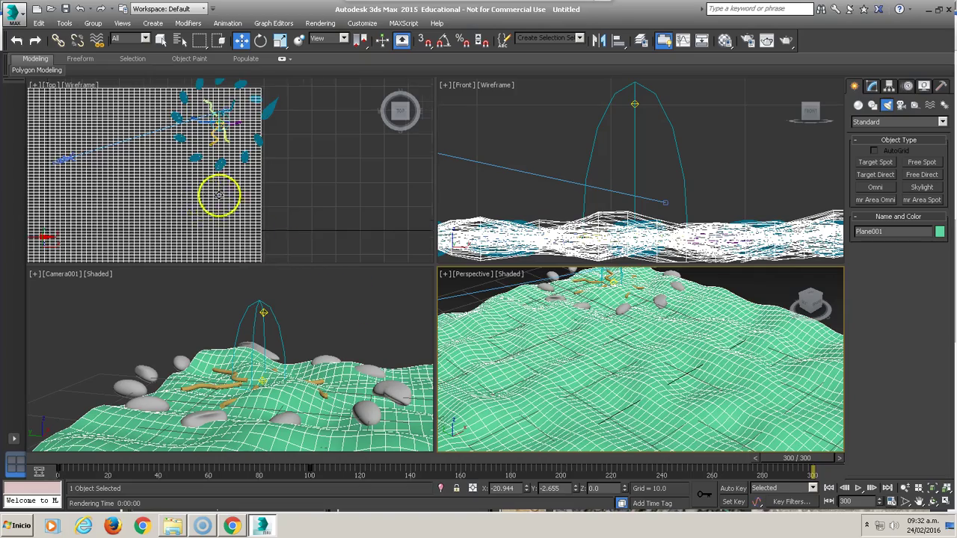
right_click(168, 206)
click(183, 239)
drag(94, 207, 75, 132)
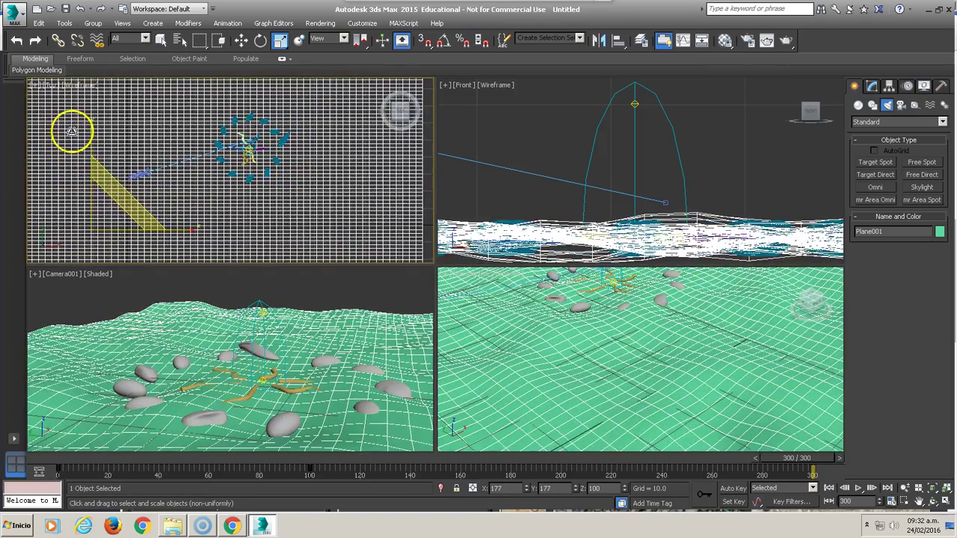
right_click(369, 214)
click(400, 226)
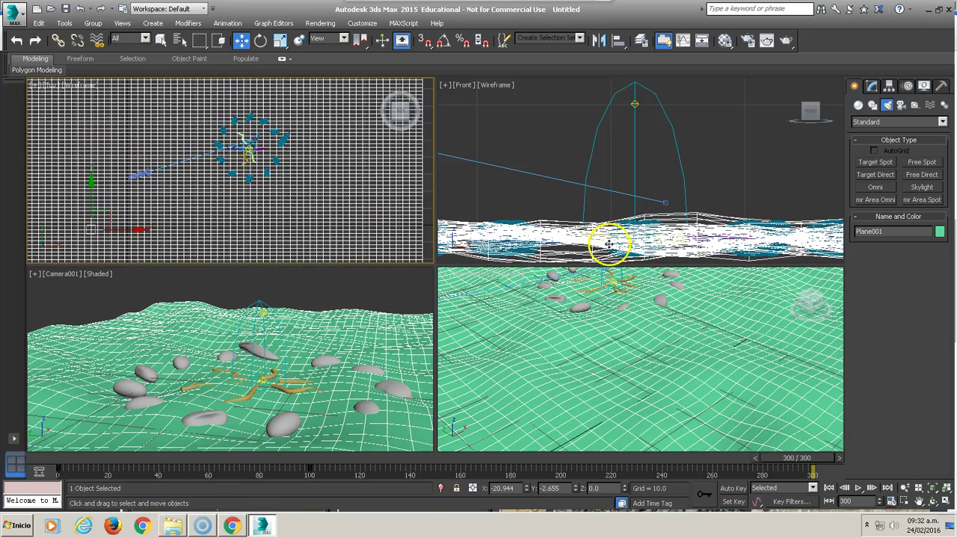
click(507, 221)
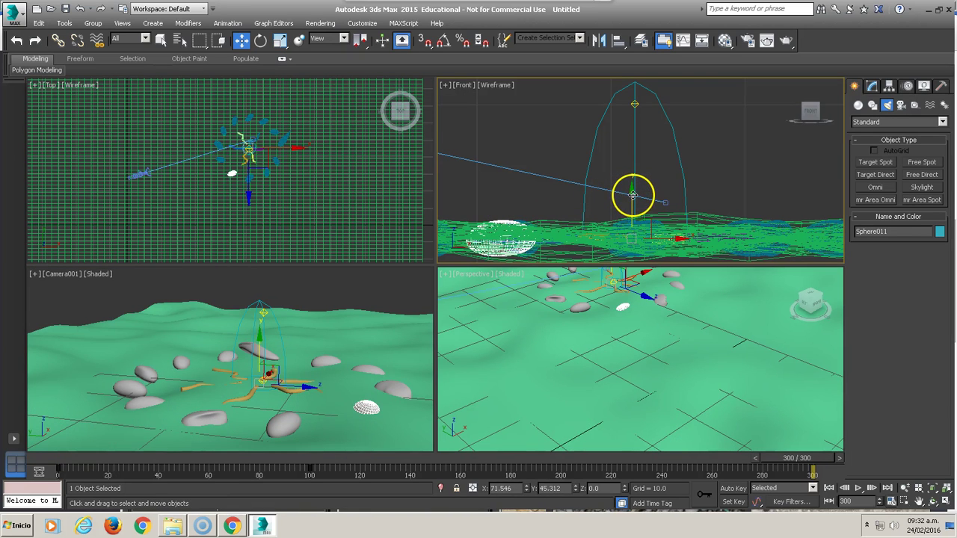
click(374, 285)
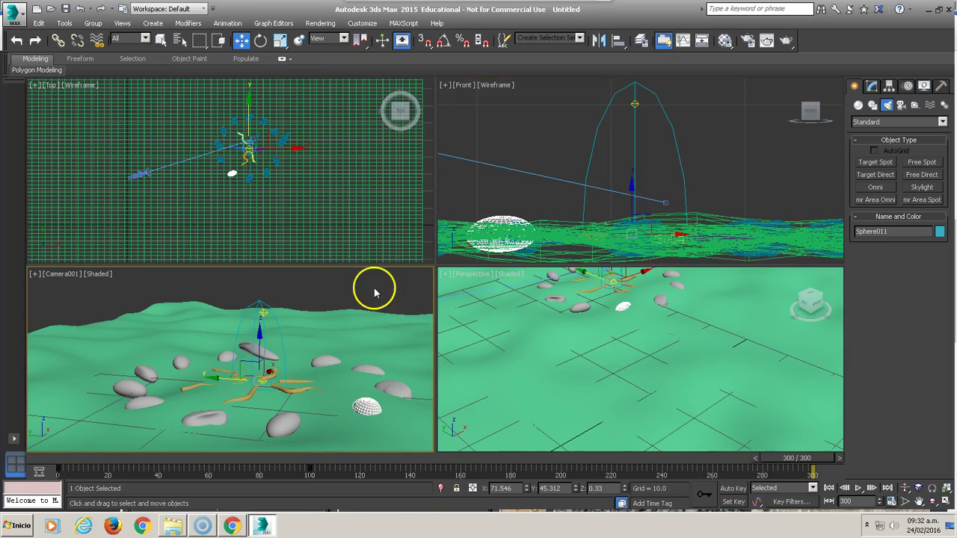
drag(819, 458, 72, 457)
Render Camera001 at frame 0, then open Select From Scene from the Front viewport
key(w)
click(787, 41)
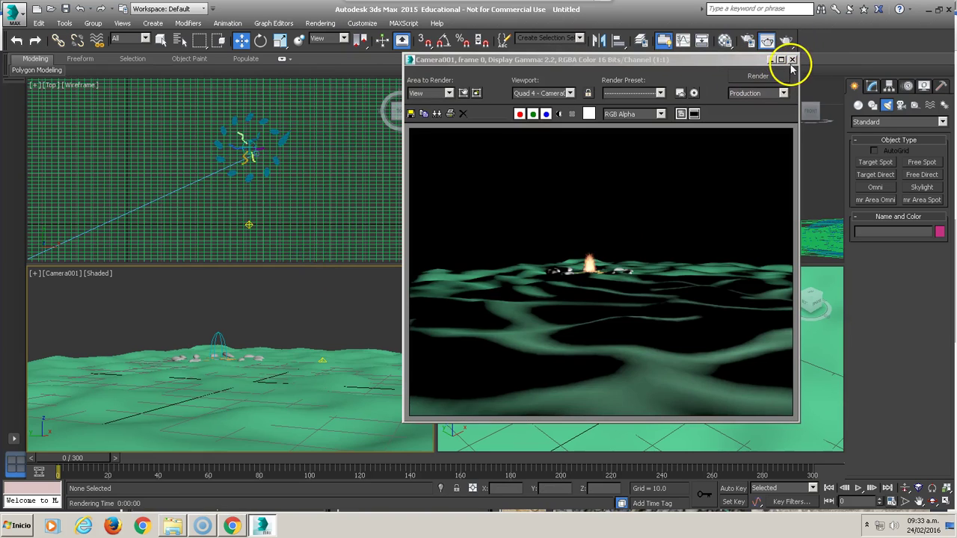
click(792, 60)
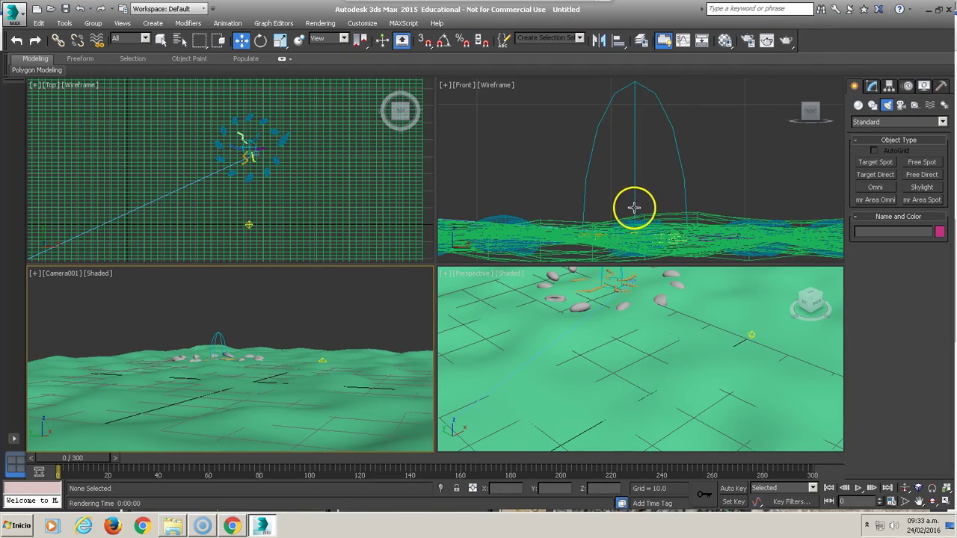
click(540, 172)
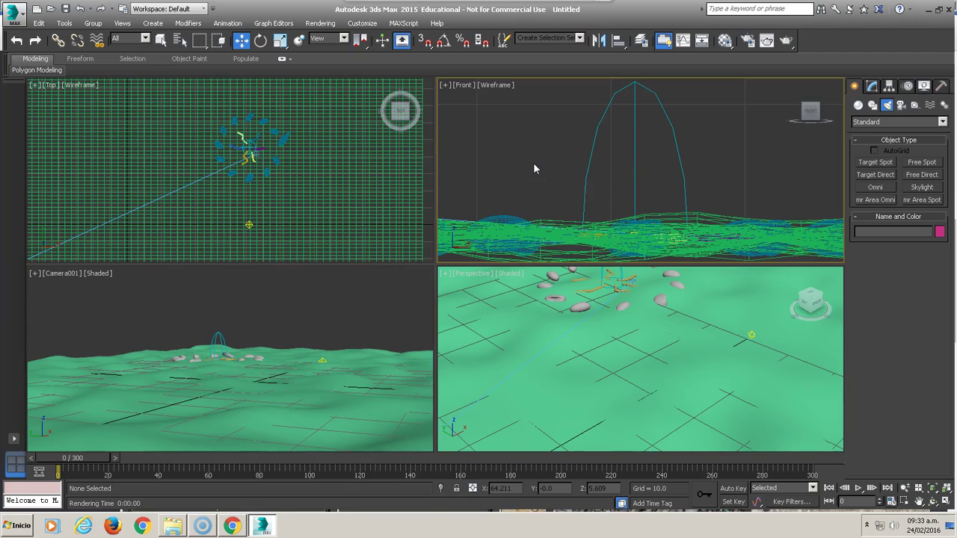
key(h)
scroll(264, 175, down, 1)
scroll(224, 239, down, 1)
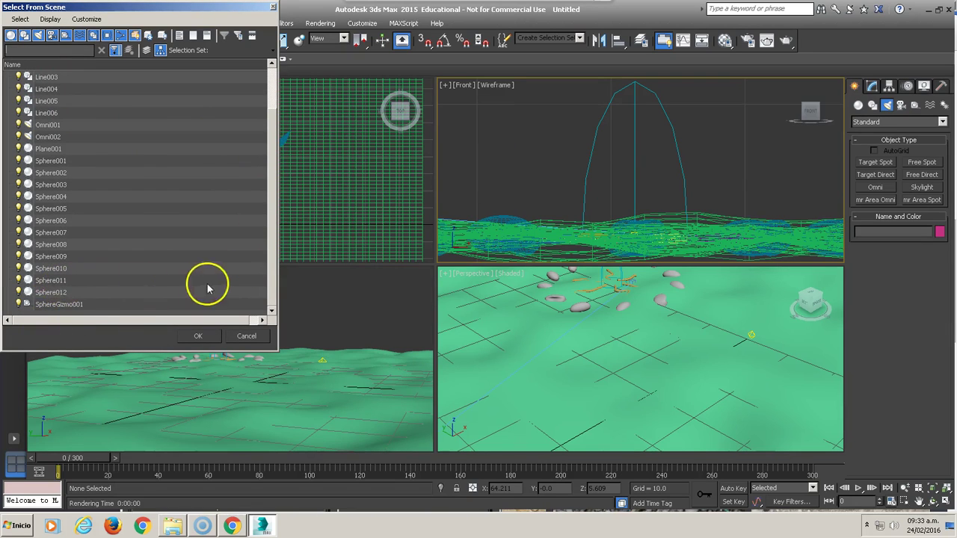
Select Omni001 from the scene list and raise it slightly to Z 1.074
drag(269, 253, 286, 157)
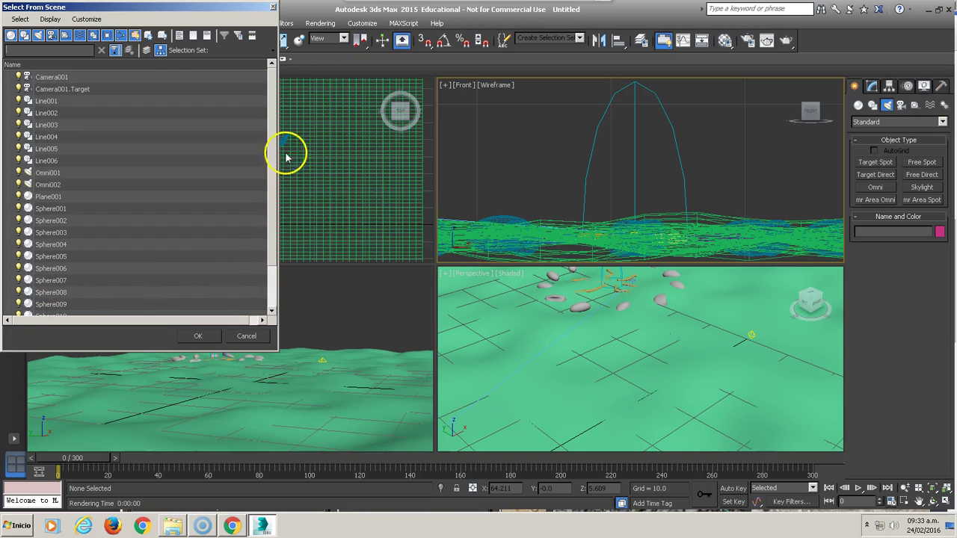
click(52, 175)
click(198, 337)
right_click(619, 199)
click(634, 198)
drag(634, 198, 631, 190)
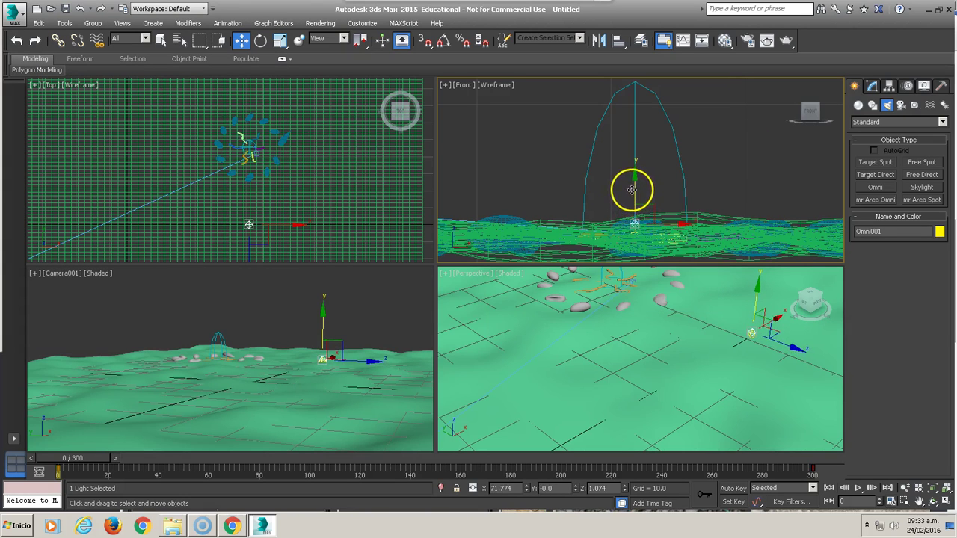
Open the Light Lister showing both omni lights at multiplier 1.0
click(869, 86)
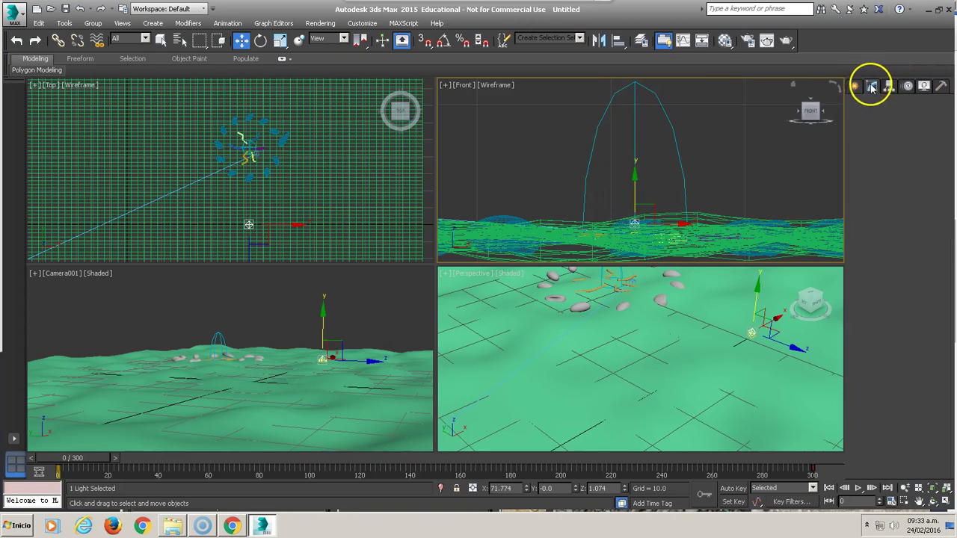
click(64, 22)
click(80, 174)
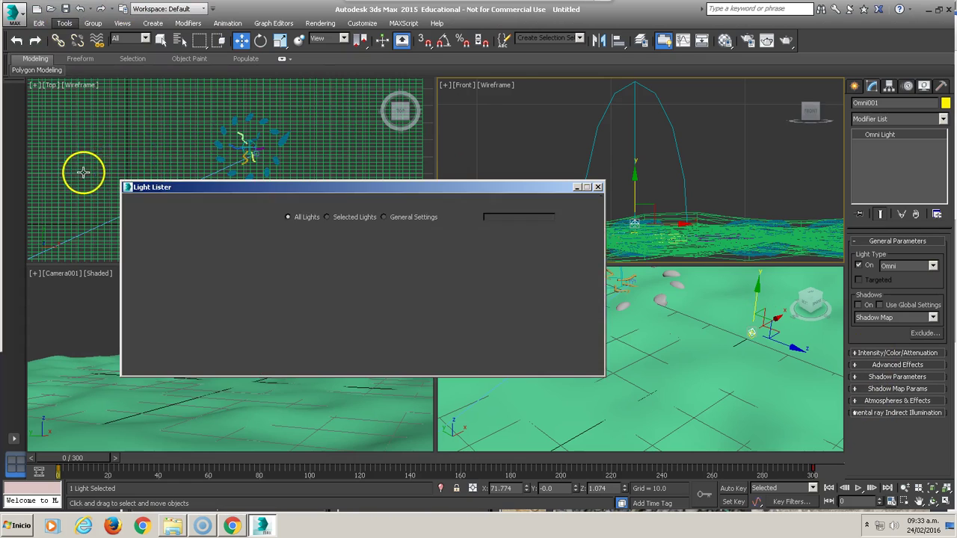
drag(278, 188, 604, 239)
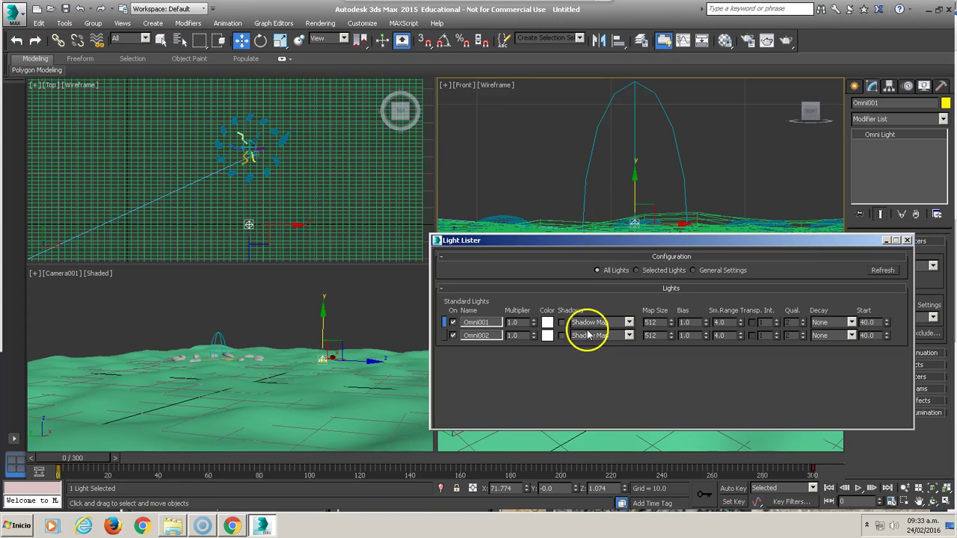
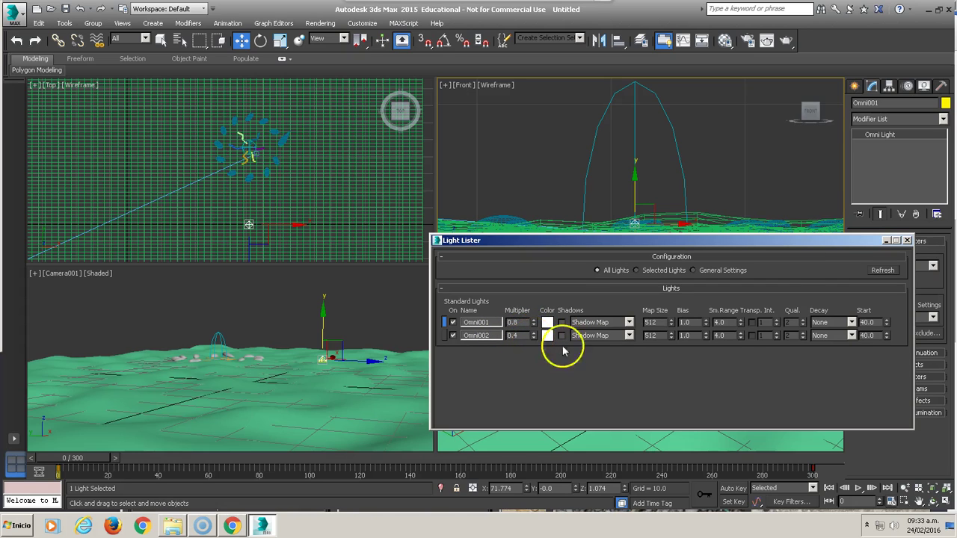
Close the Light Lister, test-render Camera001 to check the firelit campfire, then move to a later frame
click(905, 240)
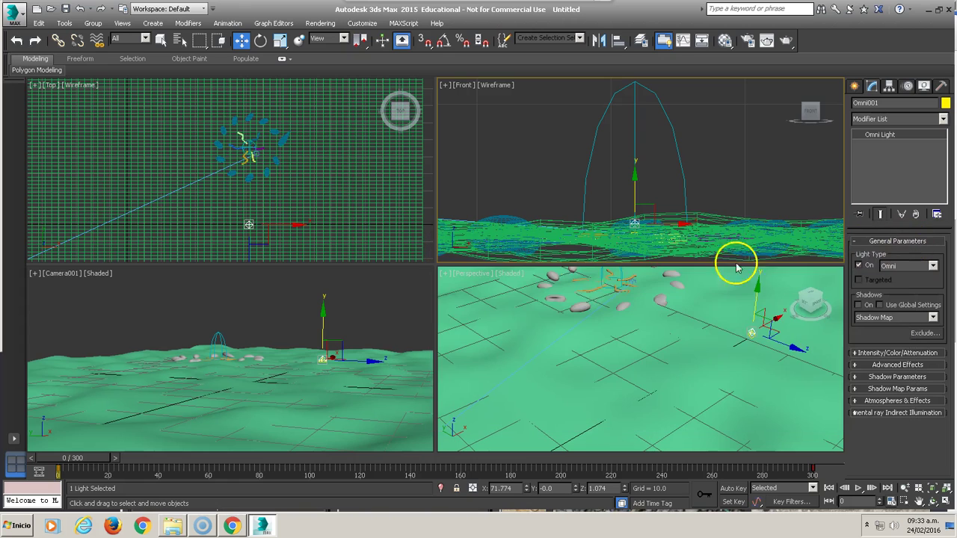
click(191, 311)
click(765, 40)
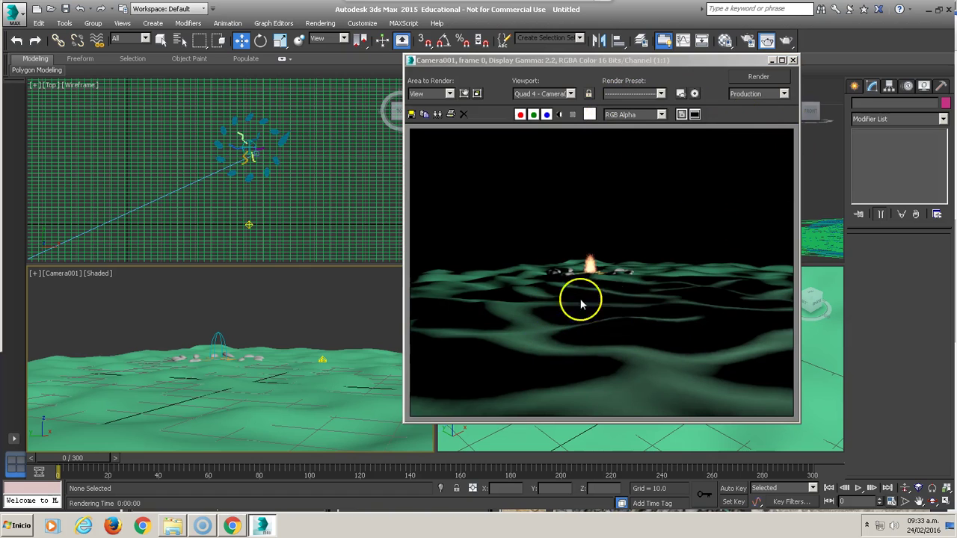
click(793, 60)
mouse_move(100, 457)
mouse_down()
mouse_move(148, 463)
mouse_move(779, 422)
mouse_move(619, 401)
mouse_up()
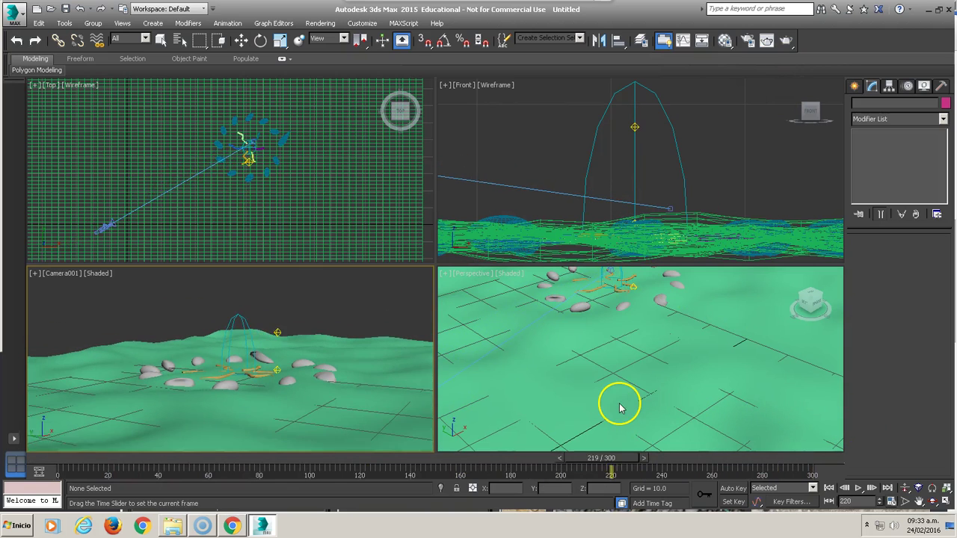
click(277, 331)
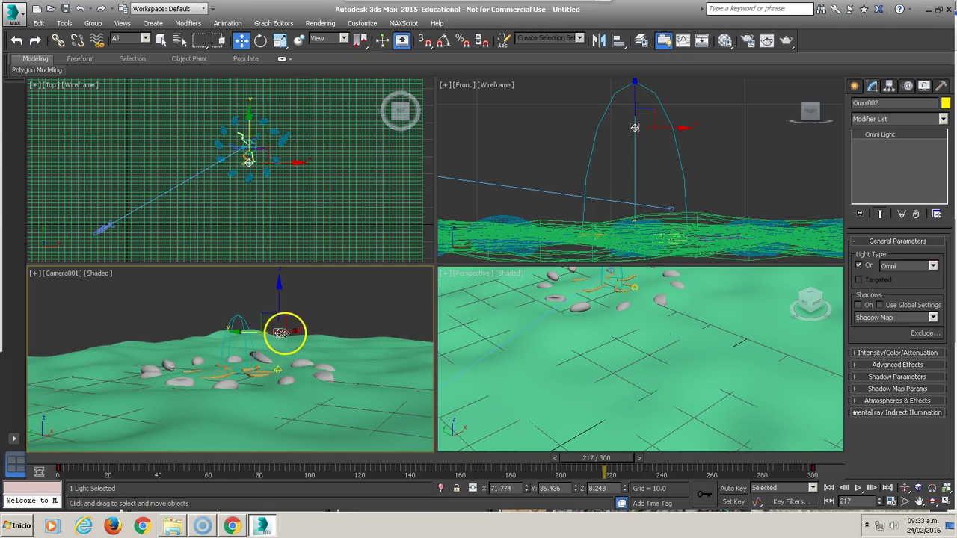
mouse_move(625, 457)
mouse_down()
mouse_move(139, 459)
mouse_move(875, 458)
mouse_move(209, 458)
mouse_up()
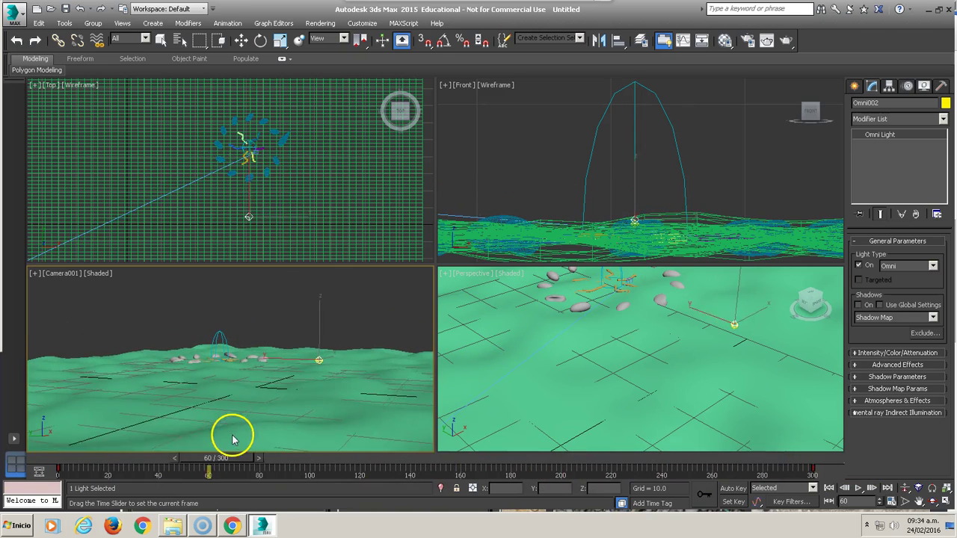
key(w)
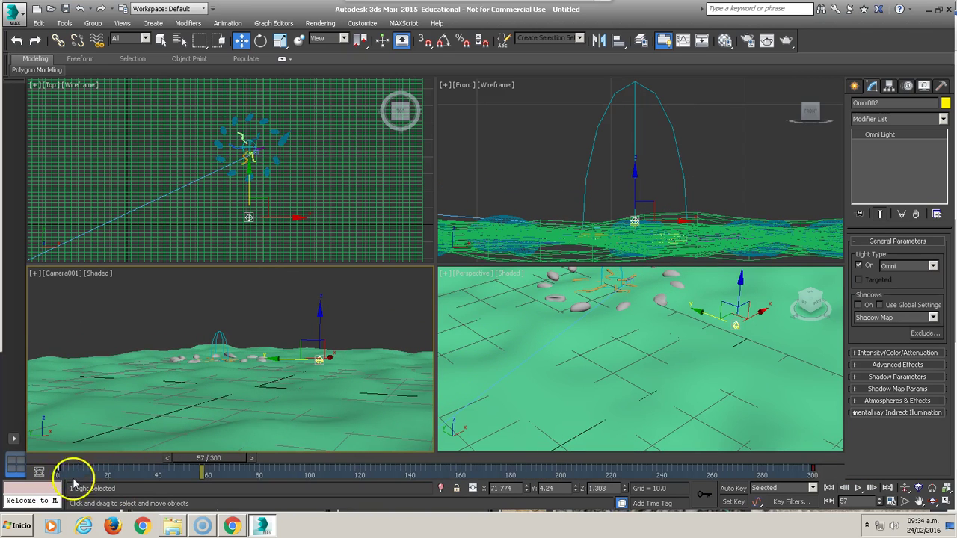
key(End)
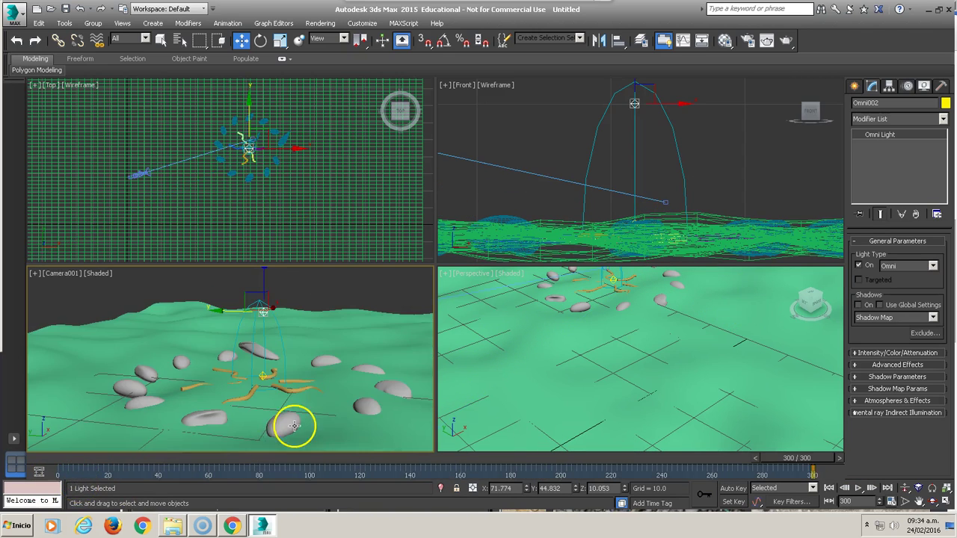
drag(140, 462, 794, 457)
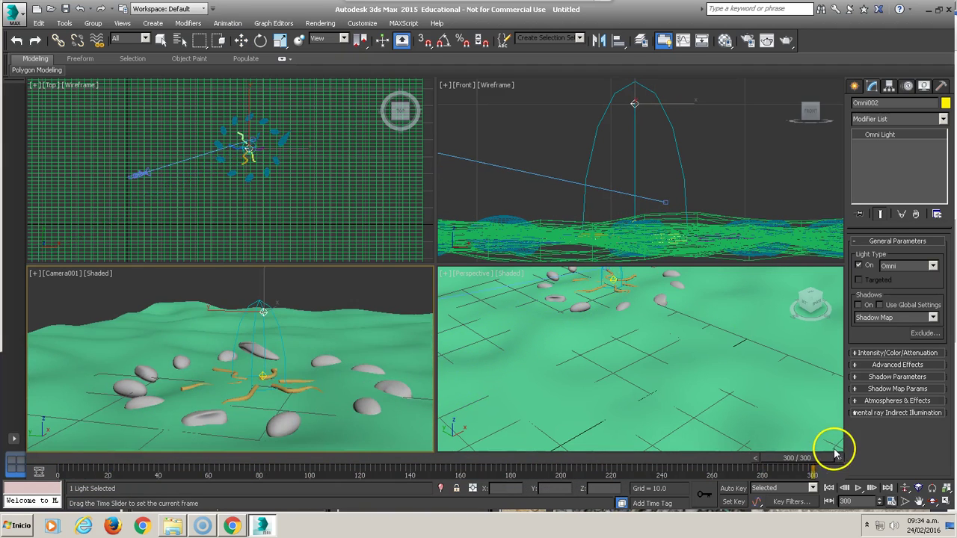
key(w)
click(265, 375)
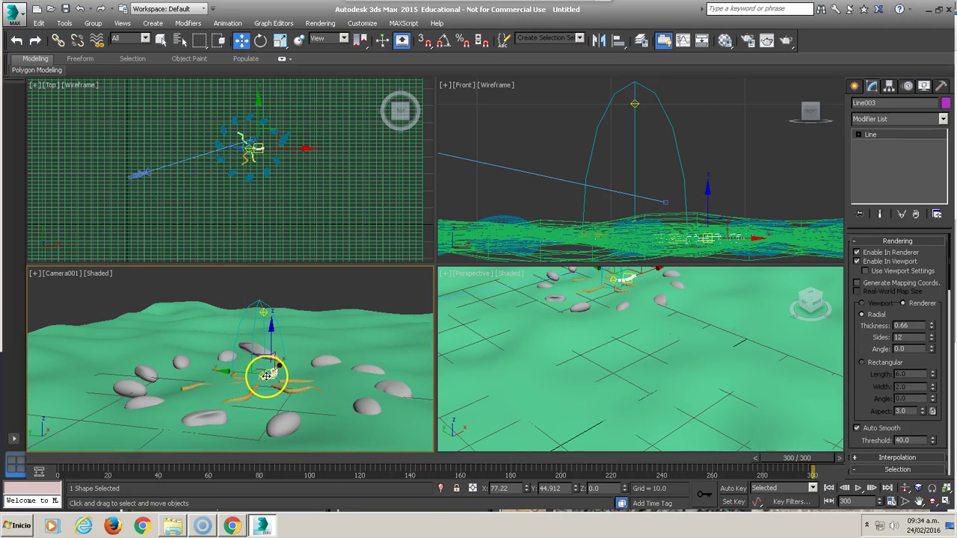
click(265, 375)
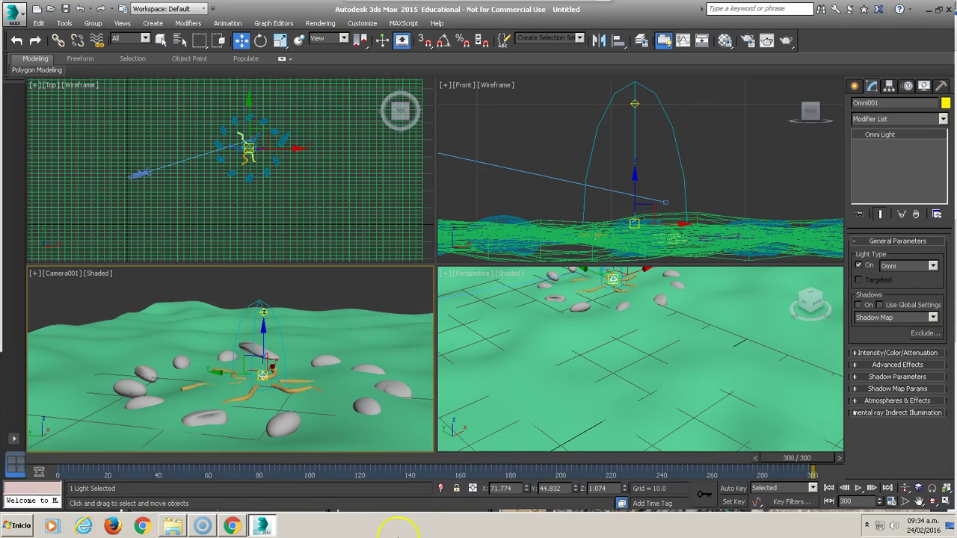
mouse_move(811, 457)
mouse_down()
mouse_move(805, 502)
mouse_move(559, 487)
mouse_move(47, 423)
mouse_move(761, 456)
mouse_move(683, 456)
mouse_up()
key(w)
click(247, 138)
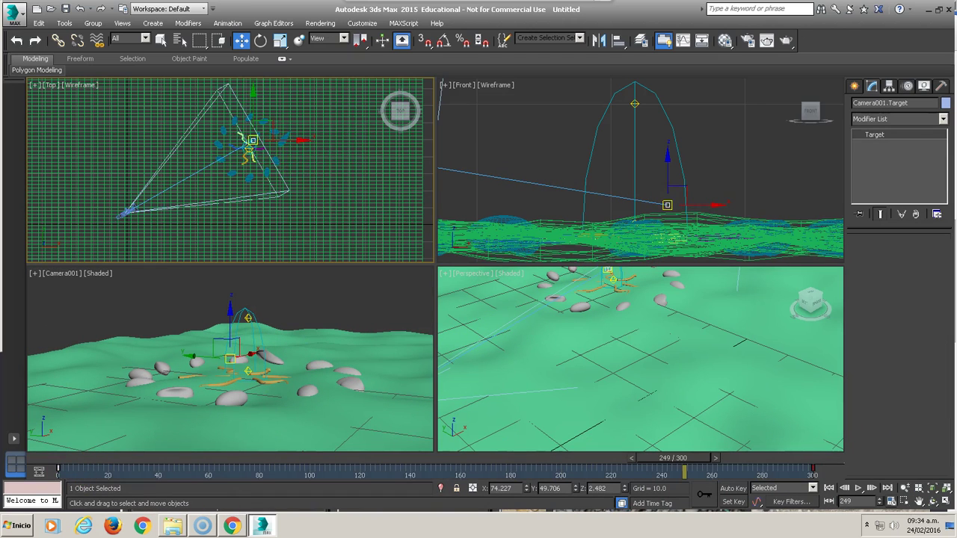
Nudge Camera001.Target slightly and scrub back to frame 97 to check the camera motion
drag(251, 140, 252, 139)
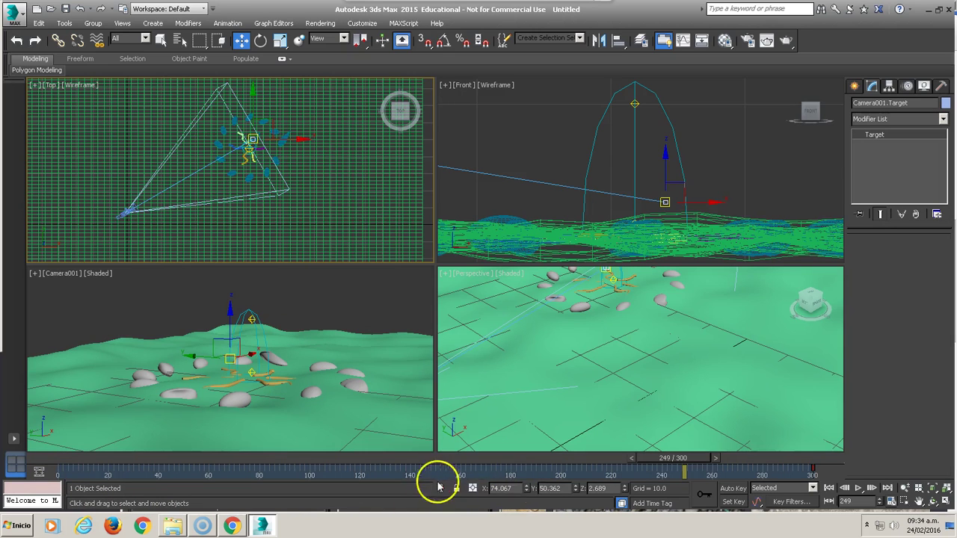
mouse_move(679, 463)
mouse_down()
mouse_move(128, 438)
mouse_move(850, 438)
mouse_move(798, 437)
mouse_move(814, 431)
mouse_up()
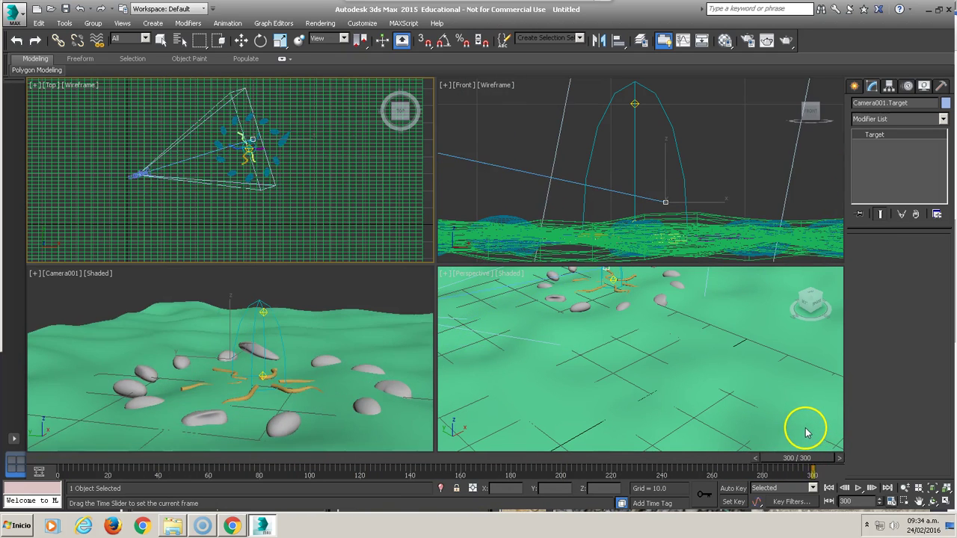
key(w)
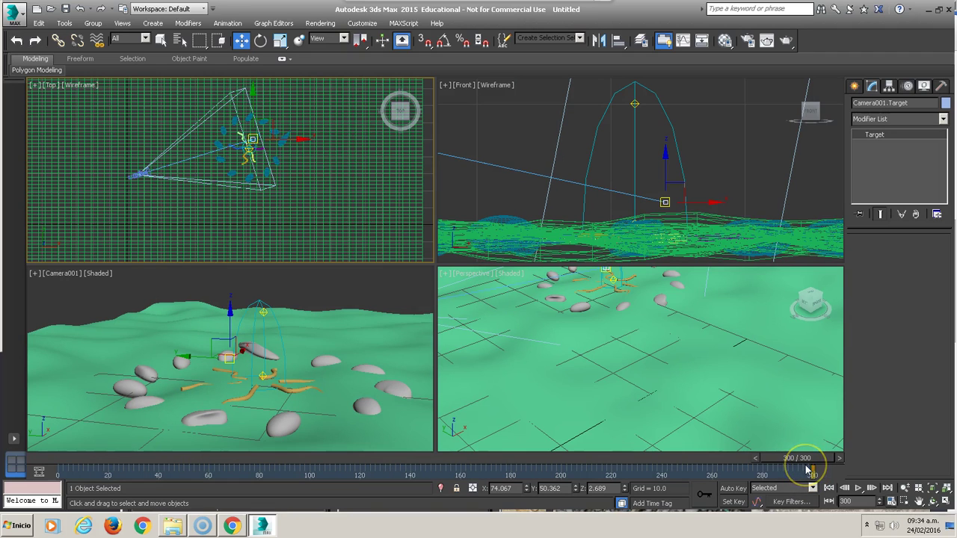
Move the target's last key from frame 297 to 299, restore the 0–300 range, and go to frame 300
ctrl+alt+drag(788, 471, 728, 478)
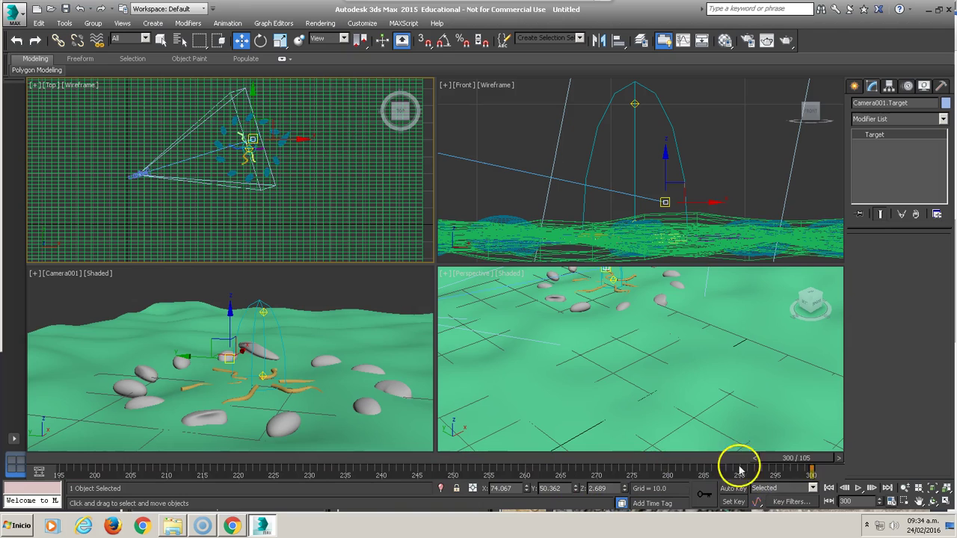
ctrl+alt+drag(763, 467, 198, 481)
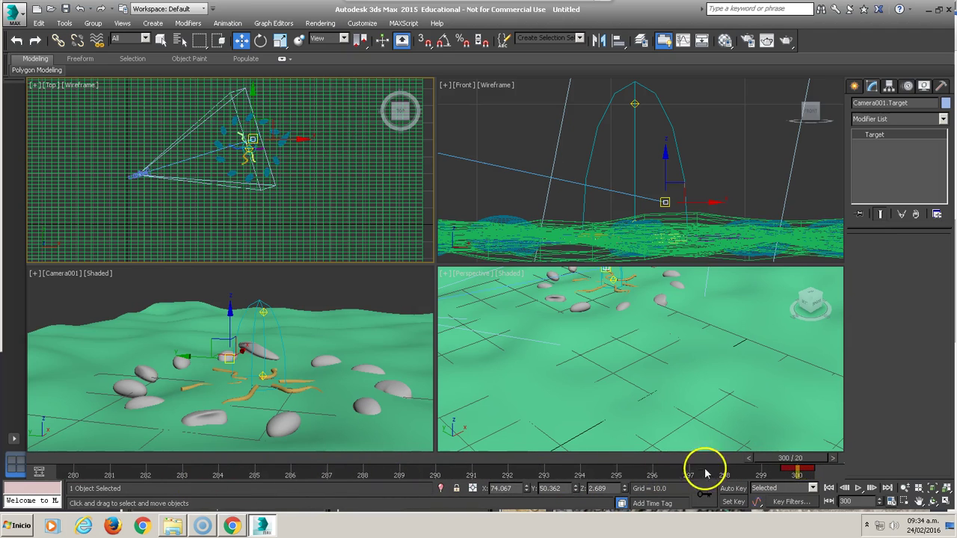
ctrl+alt+drag(309, 456, 473, 463)
ctrl+alt+drag(384, 480, 738, 465)
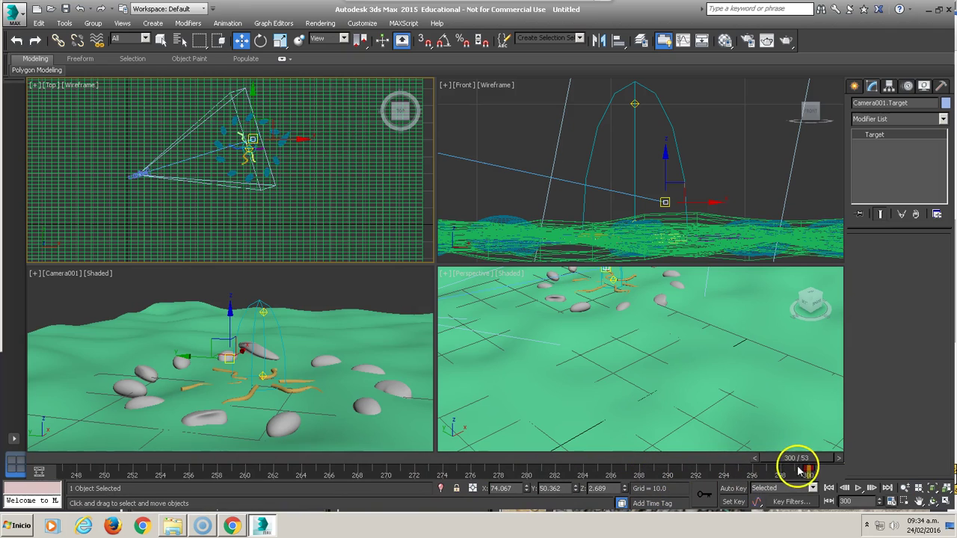
mouse_move(767, 468)
mouse_down()
mouse_move(797, 468)
mouse_move(15, 452)
mouse_up()
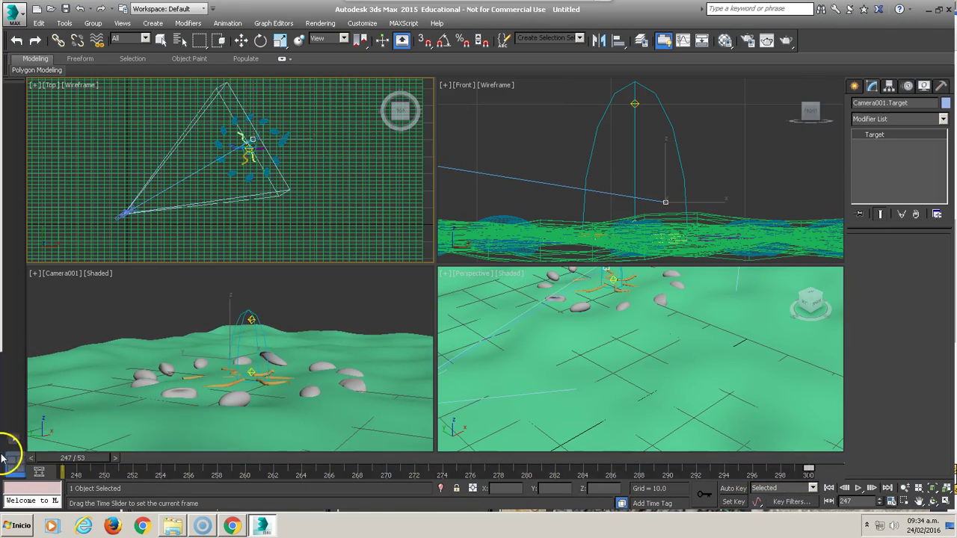
mouse_move(82, 470)
ctrl+alt+mouse_down()
mouse_move(122, 473)
mouse_move(97, 459)
mouse_move(87, 469)
mouse_move(128, 477)
mouse_move(274, 471)
mouse_move(177, 468)
ctrl+alt+mouse_up()
drag(256, 454, 221, 468)
key(End)
key(w)
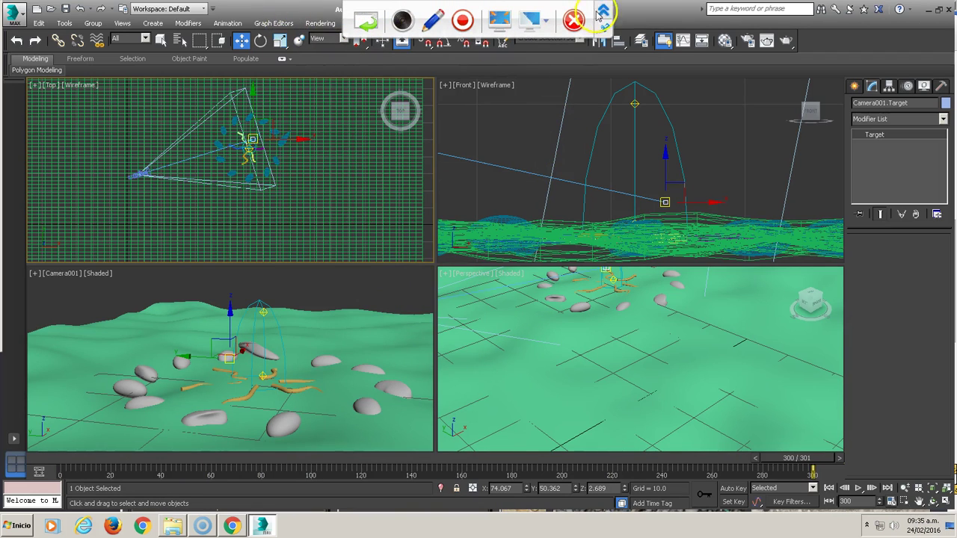
In Render Setup, output the Active Time Segment at 960 × 540 pixels and scroll to Render Output
click(362, 23)
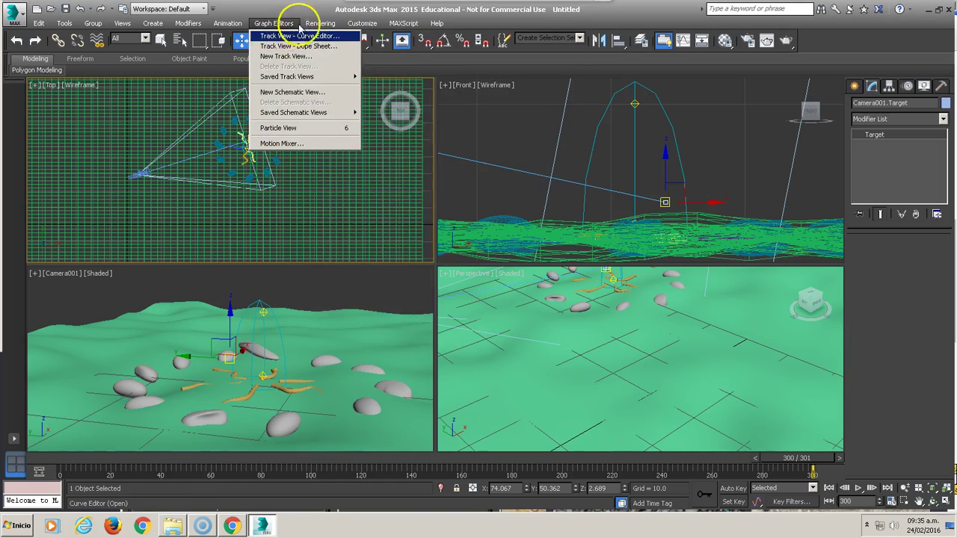
click(354, 47)
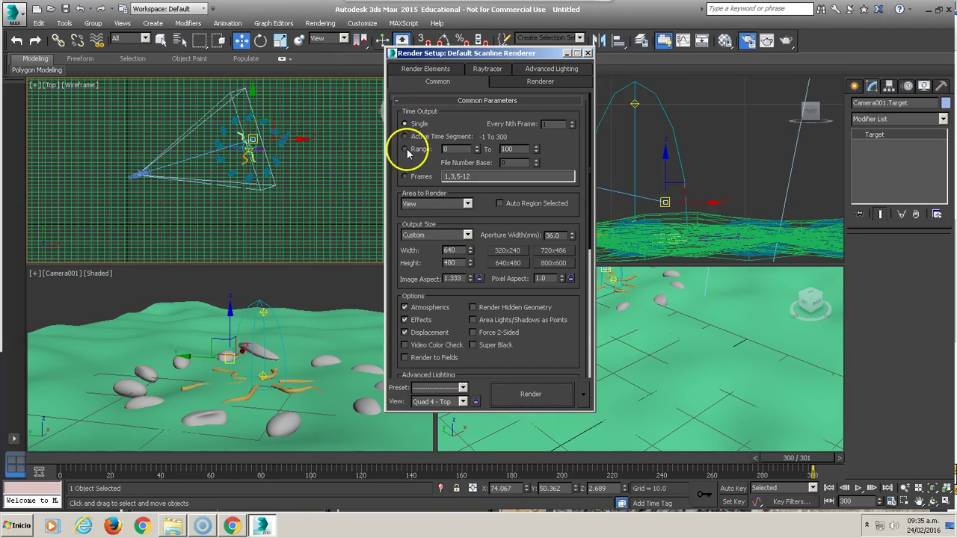
click(404, 137)
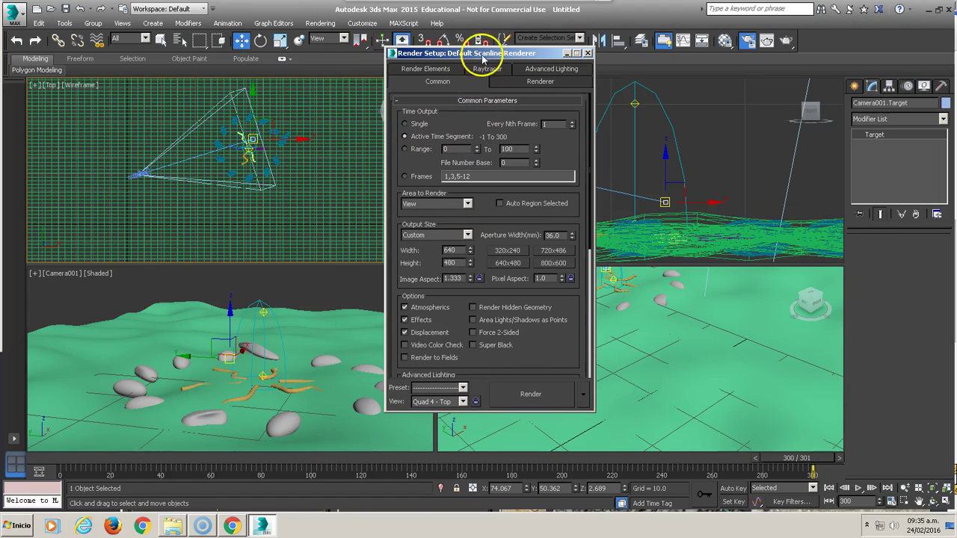
drag(481, 54, 482, 42)
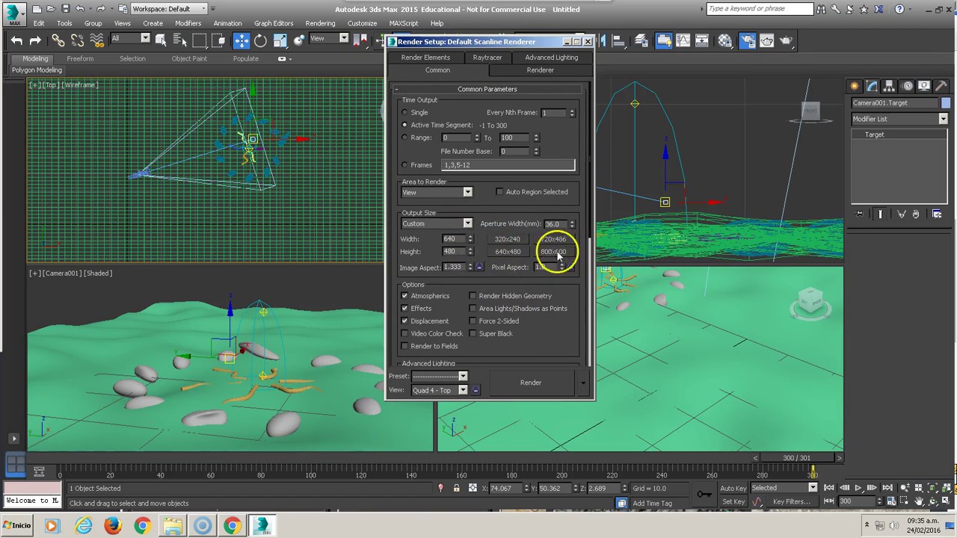
double_click(451, 238)
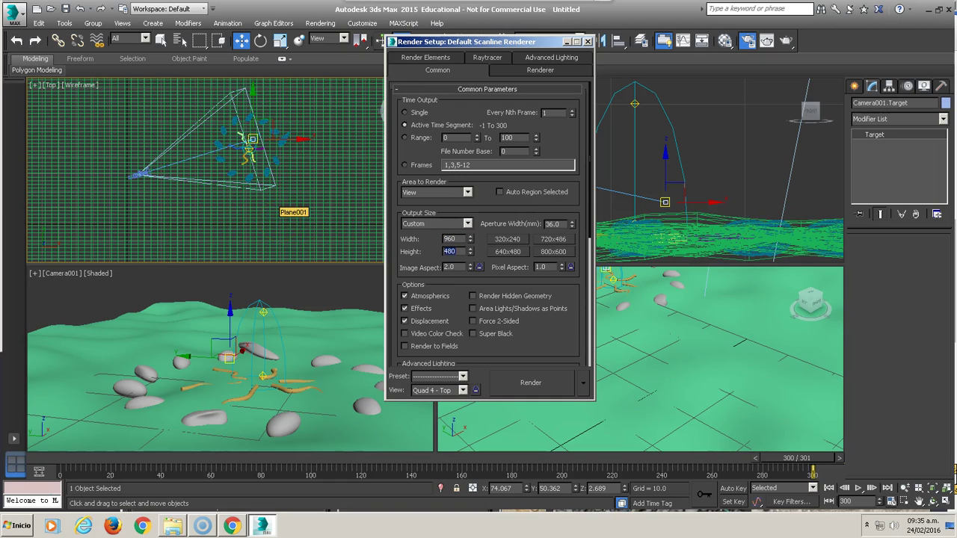
text(540)
mouse_move(557, 341)
mouse_down()
mouse_move(529, 221)
mouse_move(532, 267)
mouse_move(579, 236)
mouse_up()
mouse_move(588, 197)
mouse_down()
mouse_move(594, 239)
mouse_move(583, 267)
mouse_up()
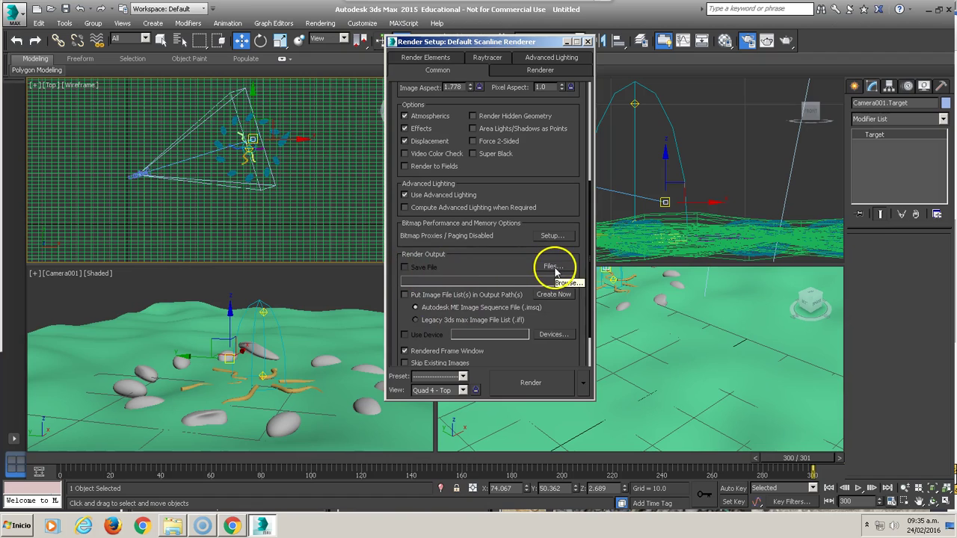
Set the render output file to Fogata in MOV QuickTime format on the desktop
click(553, 267)
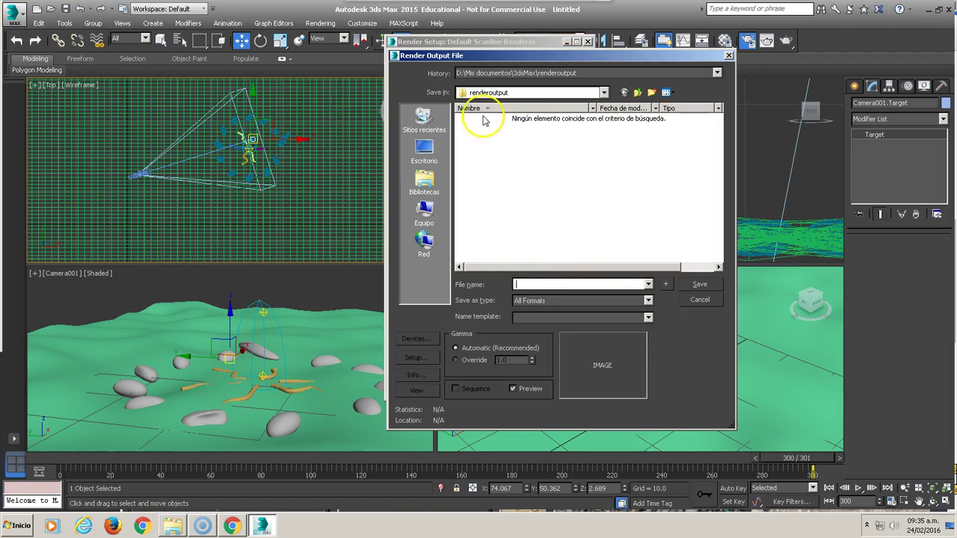
click(424, 149)
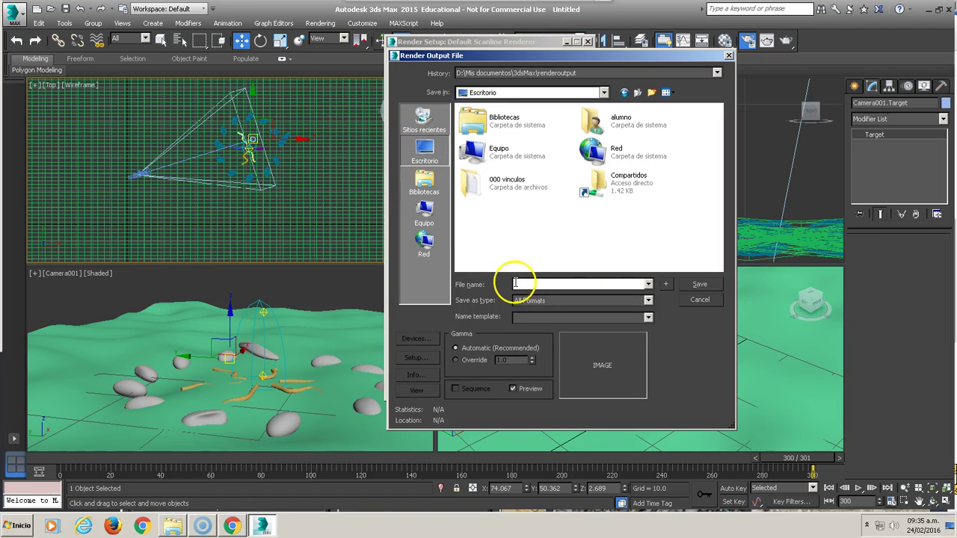
text(Fogata)
click(617, 300)
click(521, 381)
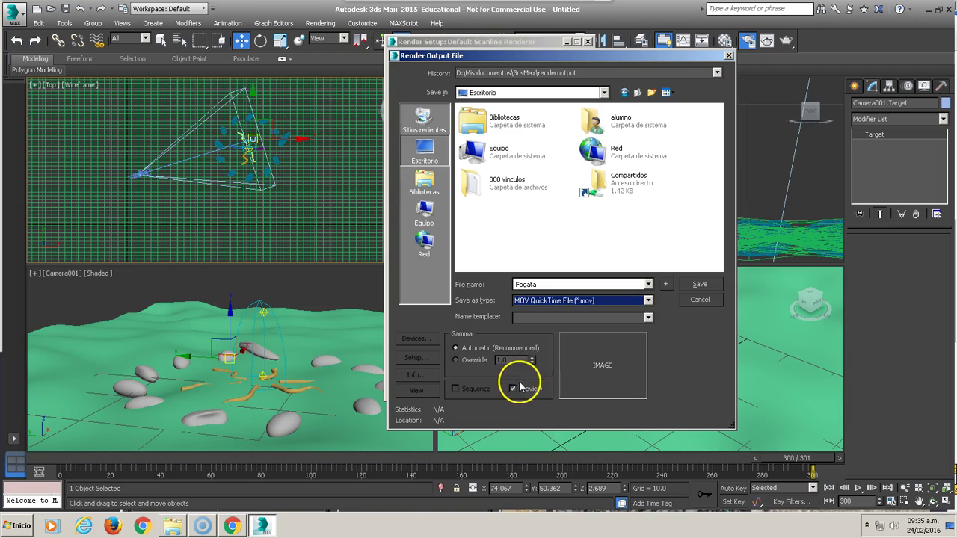
click(699, 284)
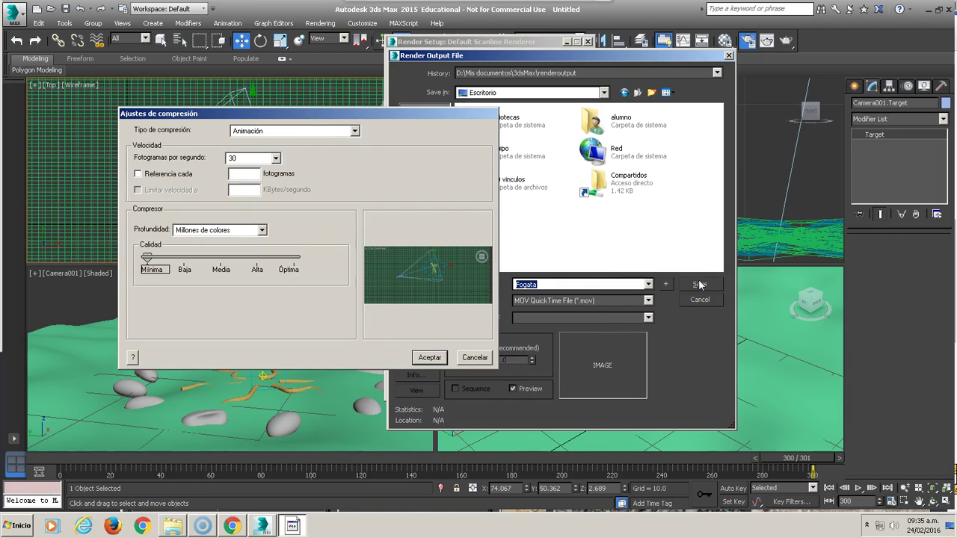
Use H.264 compression at 24 fps, then render the animation from the Camera view
click(317, 132)
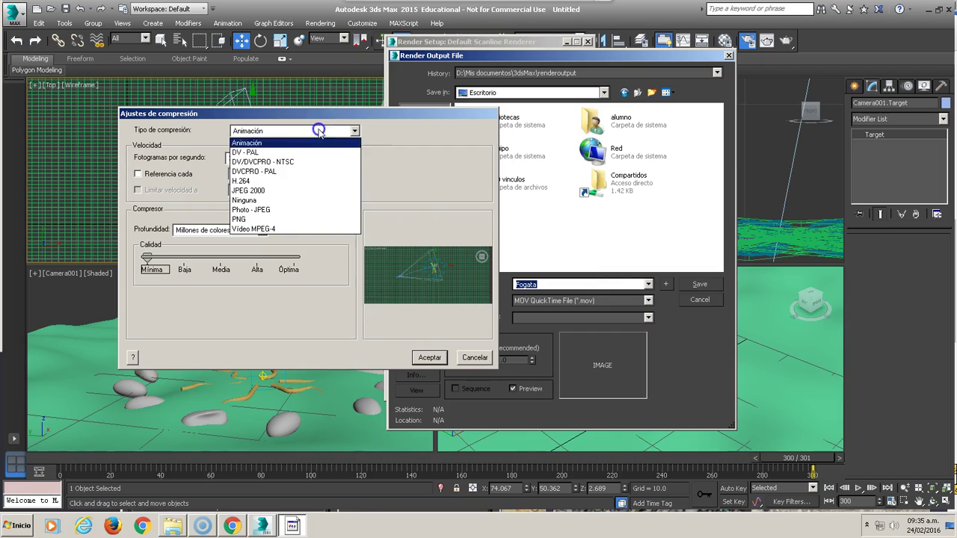
click(244, 184)
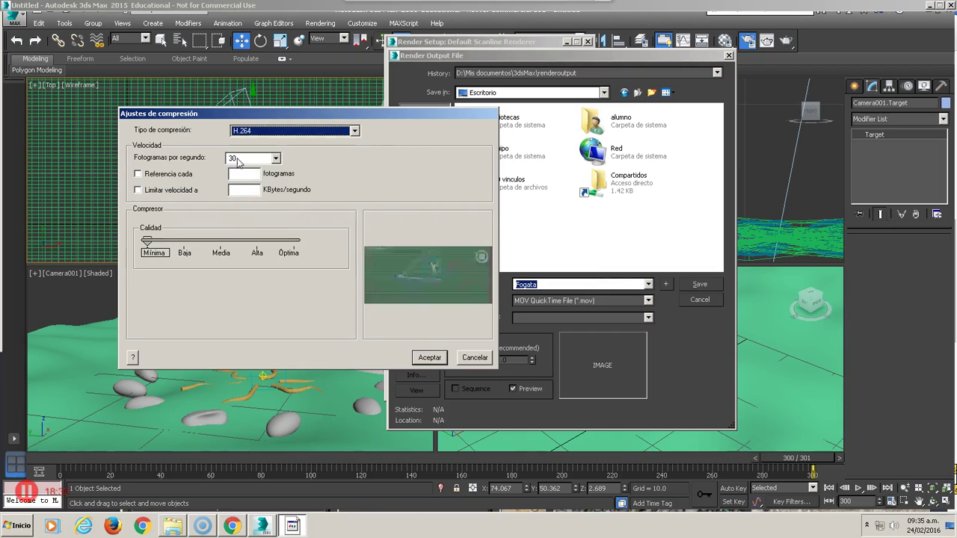
click(240, 158)
click(238, 227)
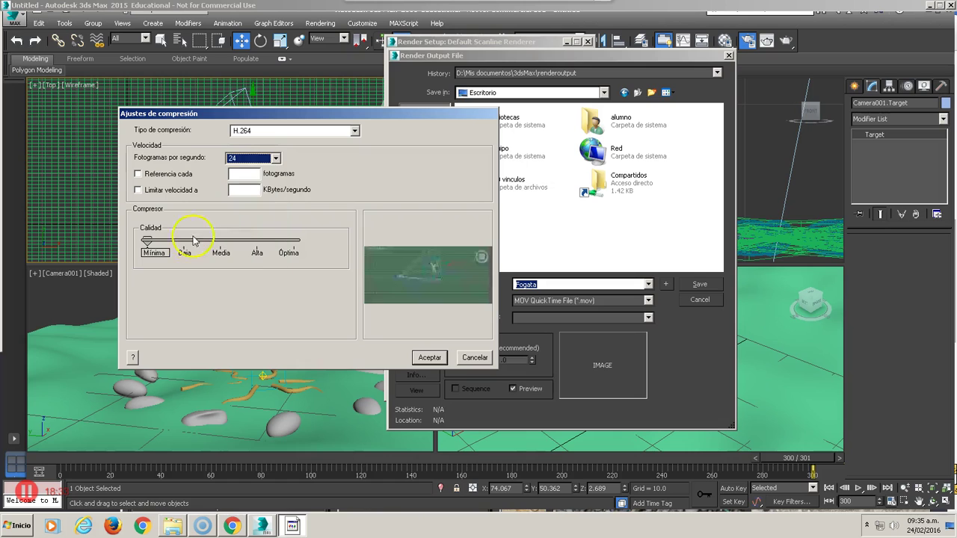
click(430, 357)
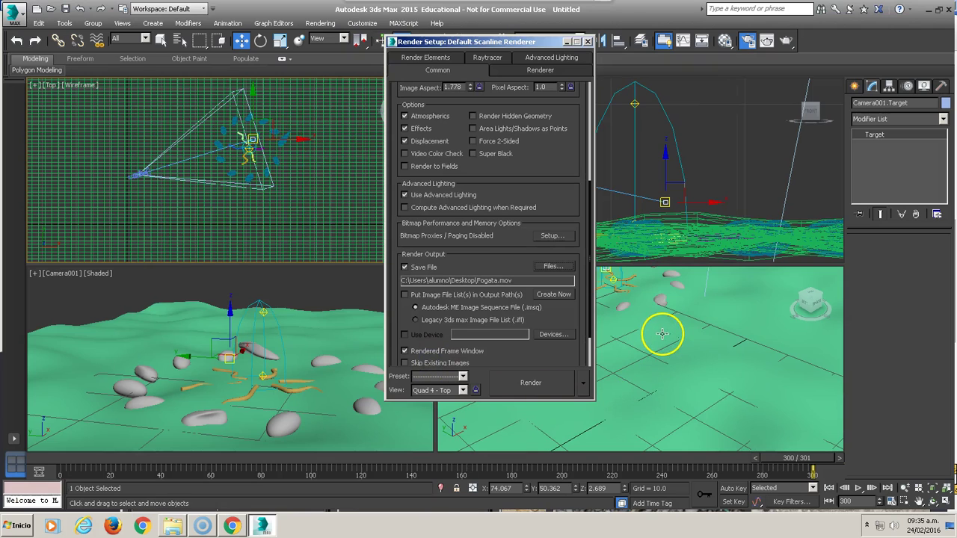
click(187, 278)
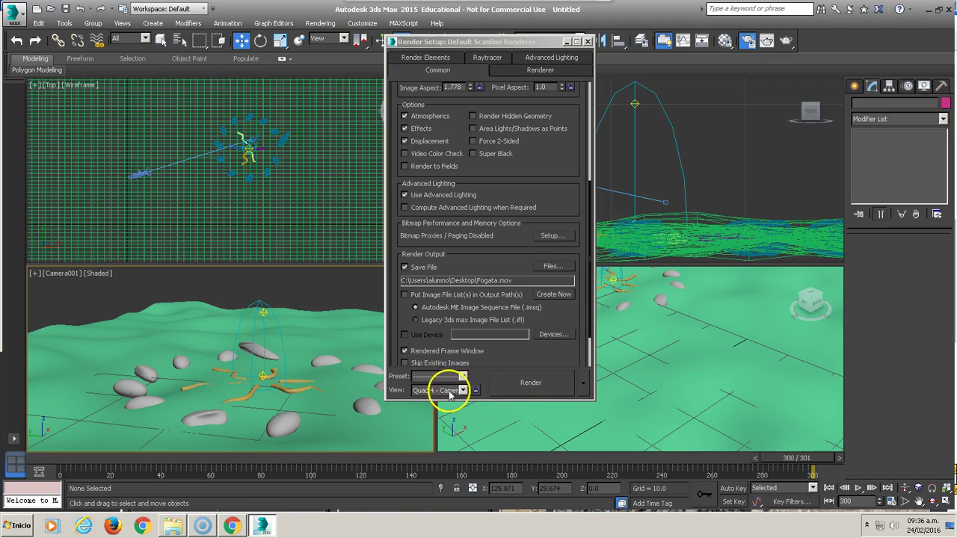
click(527, 387)
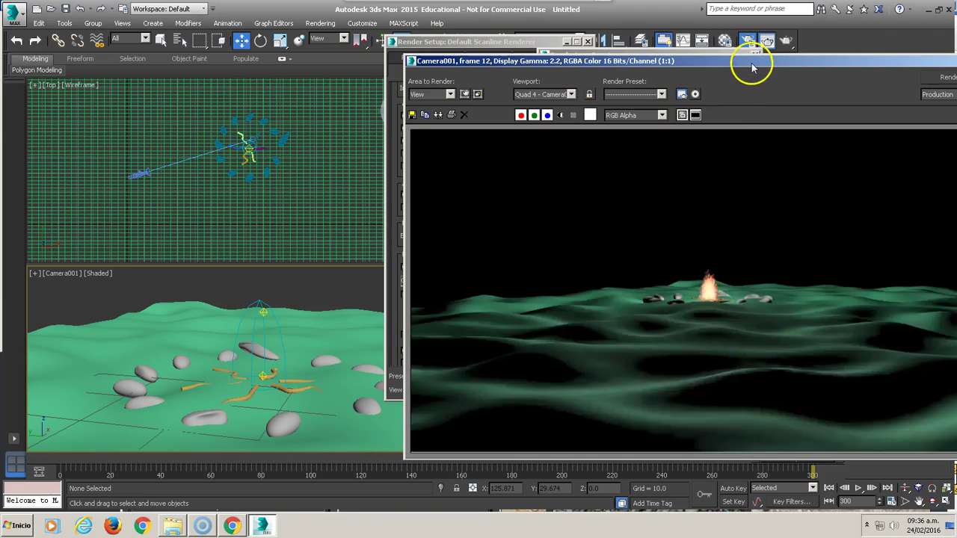
Watch the render progress to about frame 73, then cancel it and close Render Setup
drag(752, 67, 462, 59)
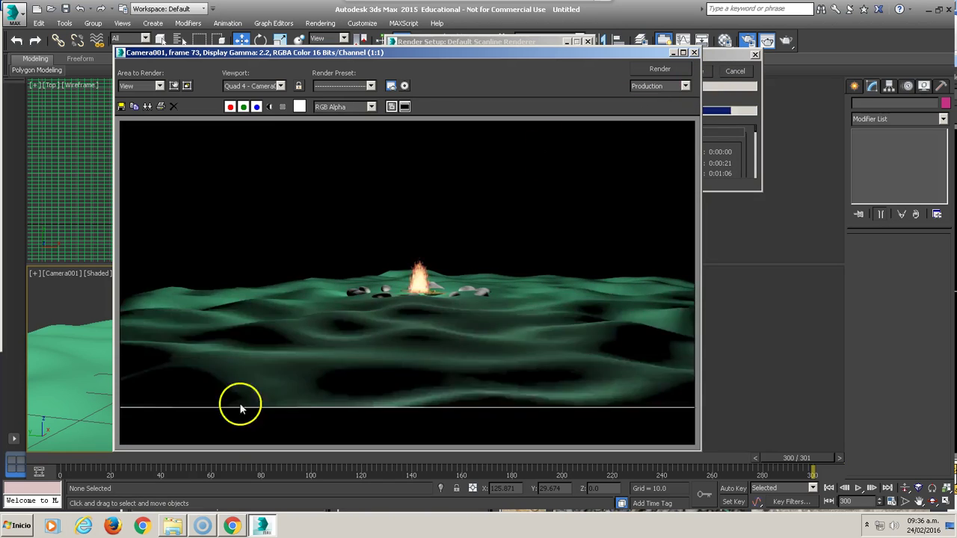
click(695, 52)
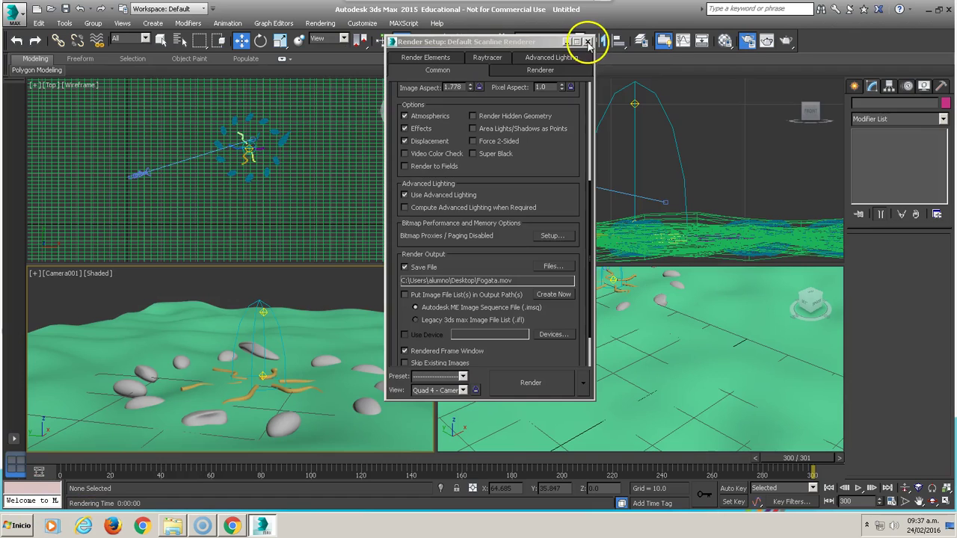
click(588, 43)
Add a shadow-casting skylight, Sky001, in the Camera viewport
click(856, 87)
click(888, 106)
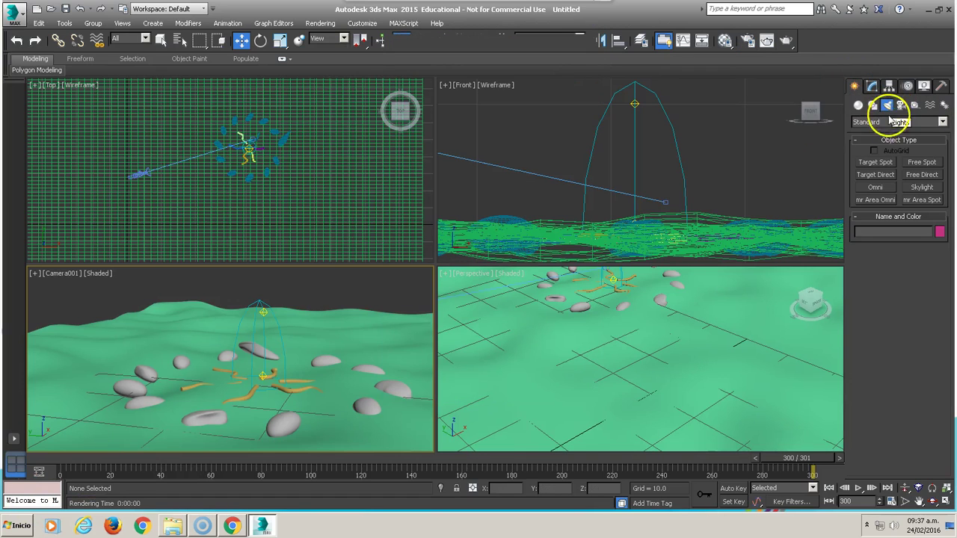
click(922, 186)
click(861, 355)
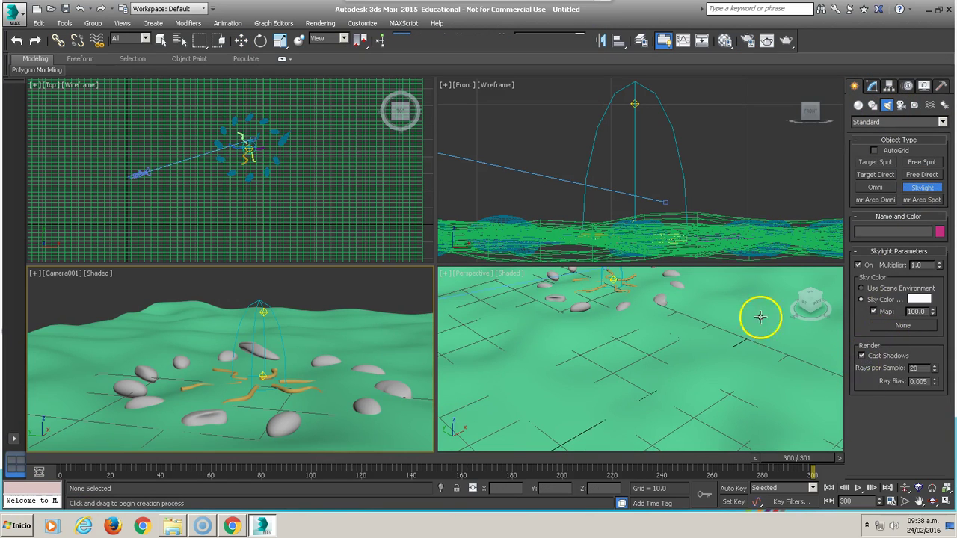
click(115, 366)
right_click(400, 295)
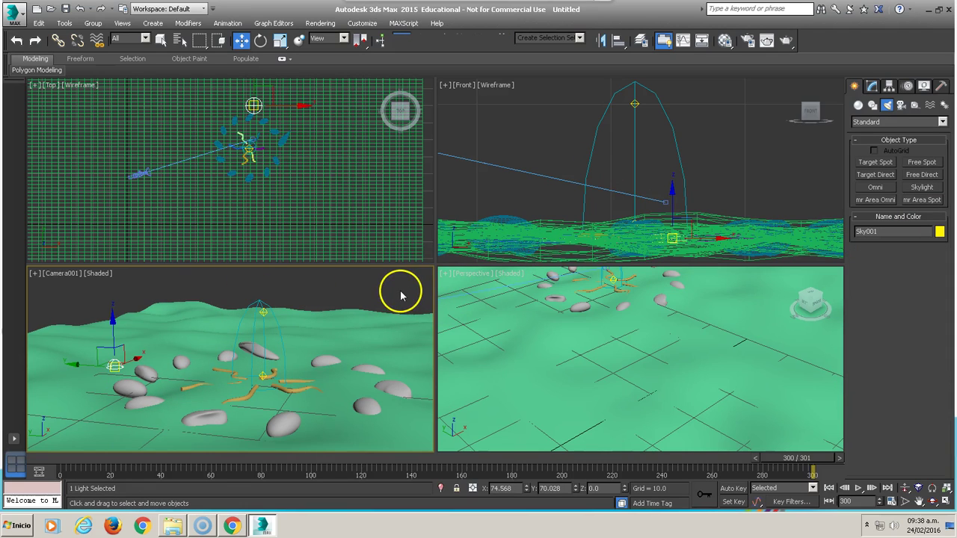
Turn off Save File in Render Setup and render frame 300 from the camera
click(319, 24)
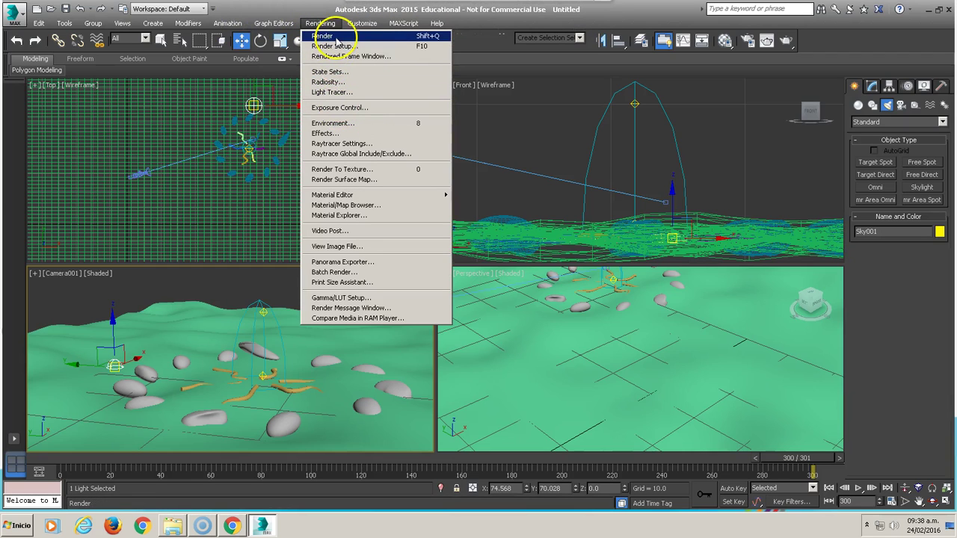
click(335, 46)
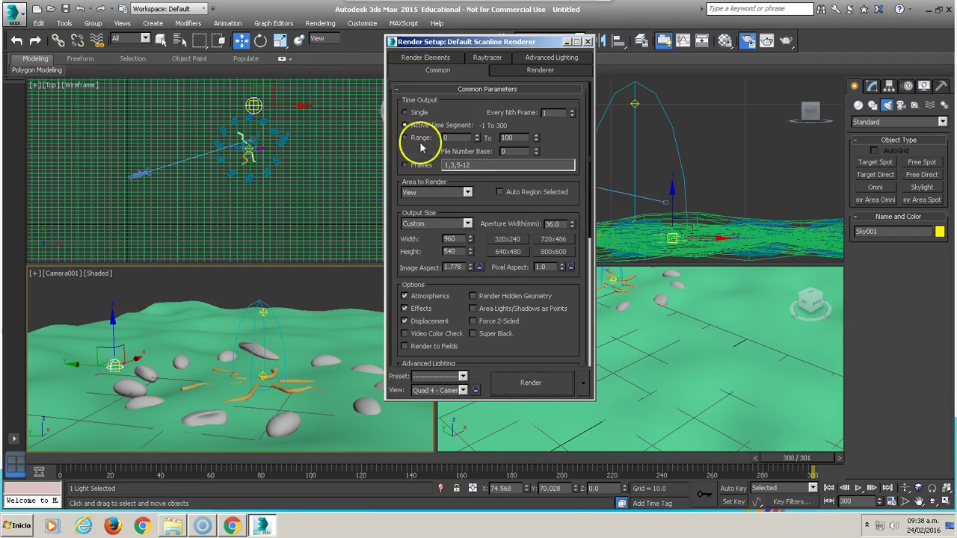
drag(573, 316, 525, 160)
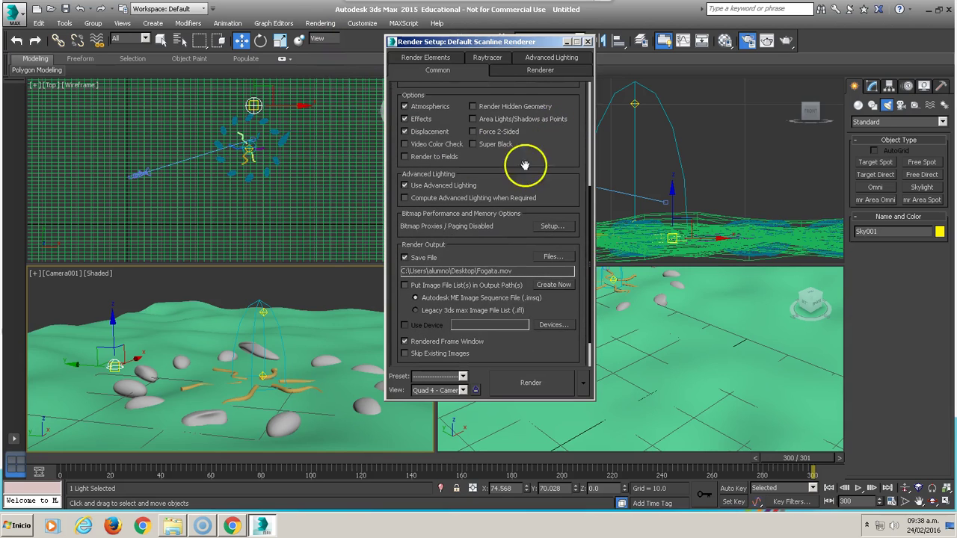
drag(565, 186, 546, 404)
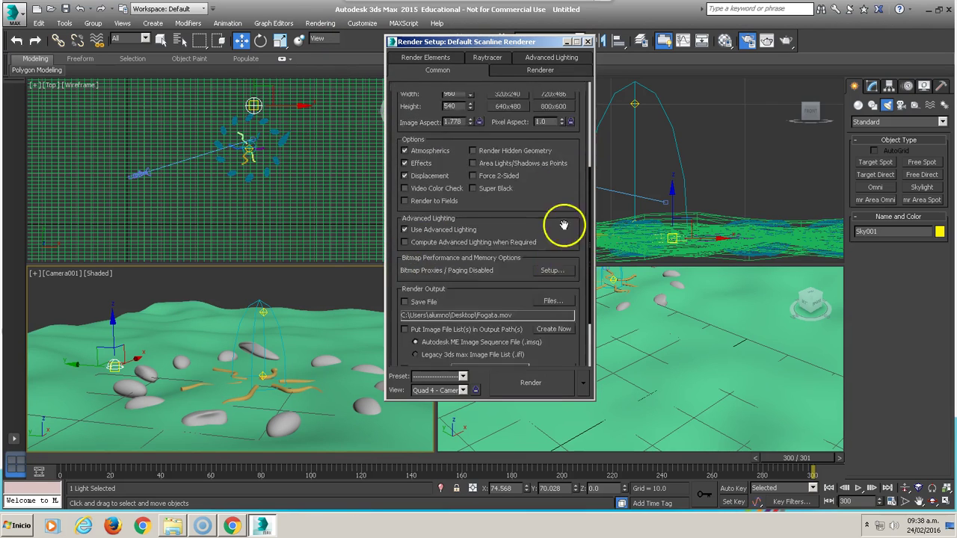
click(530, 382)
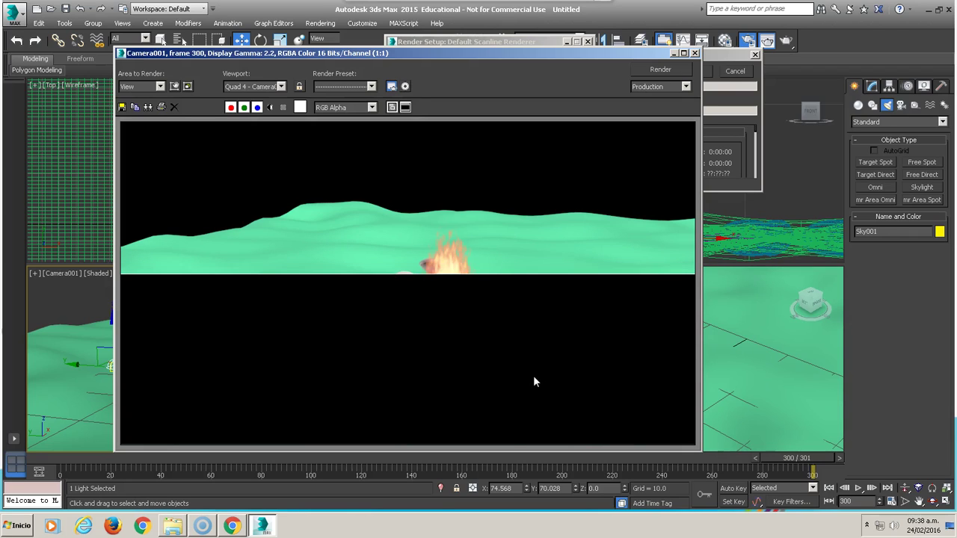
Let the frame-300 render finish in 38 seconds and keep a cloned copy of it open
drag(474, 55, 667, 84)
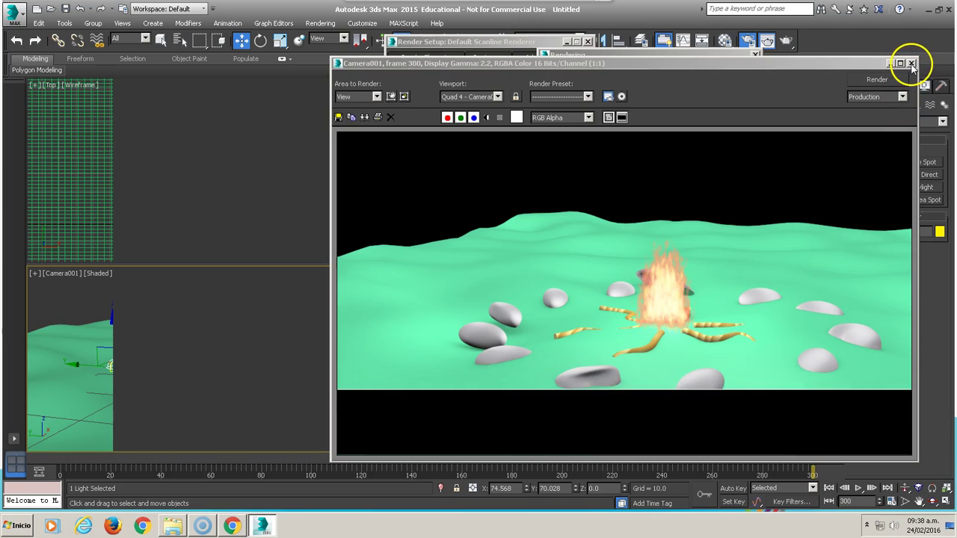
click(364, 118)
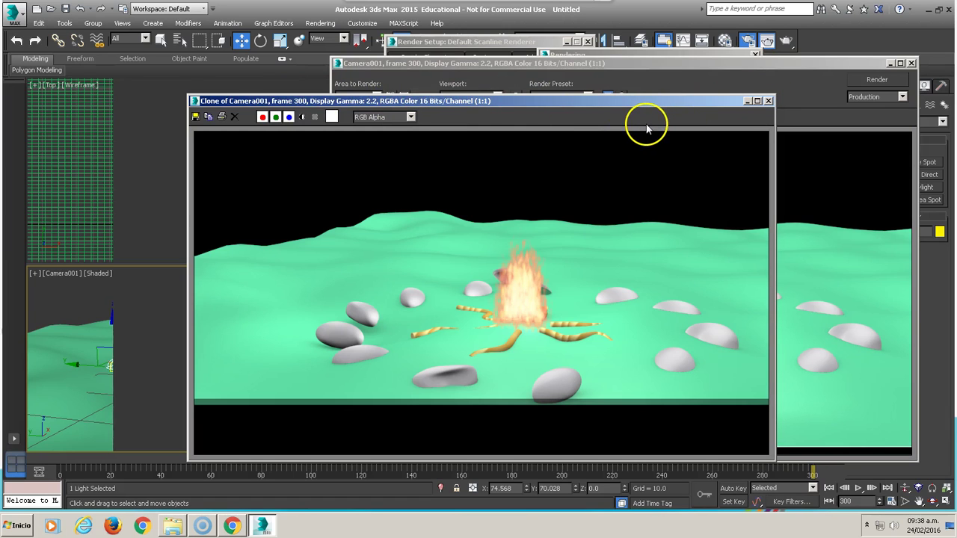
click(768, 100)
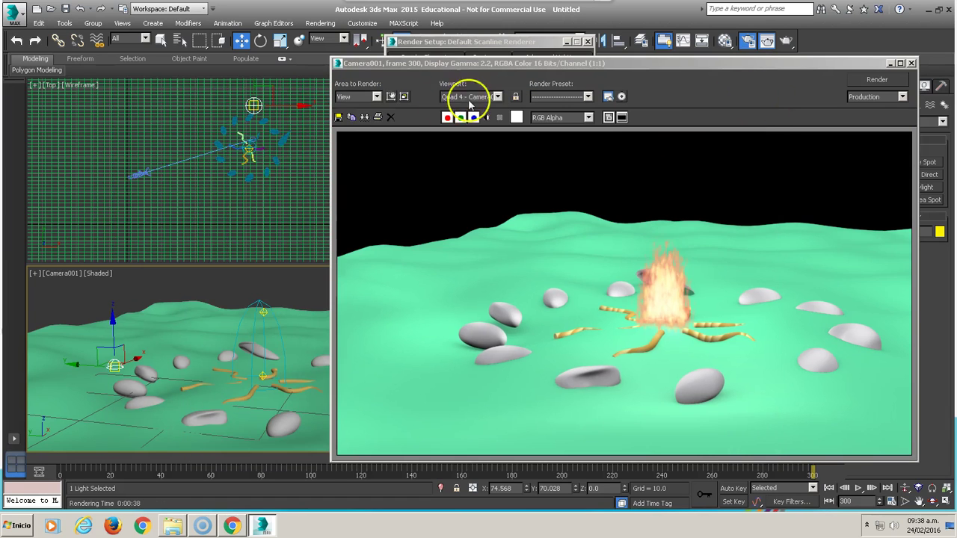
click(364, 118)
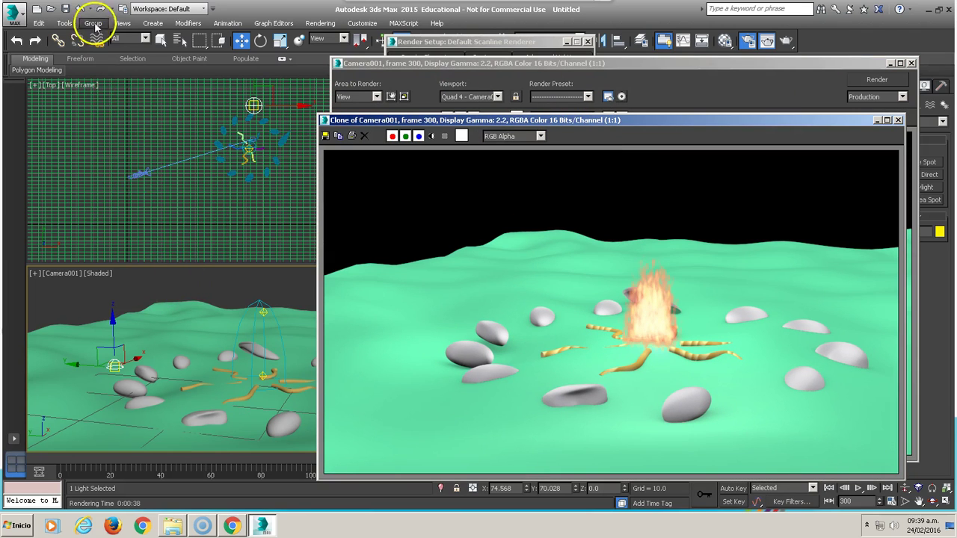
In the Light Lister, set multipliers to Omni001 0.4, Omni002 0.1 and Sky001 0.6
click(85, 282)
click(65, 23)
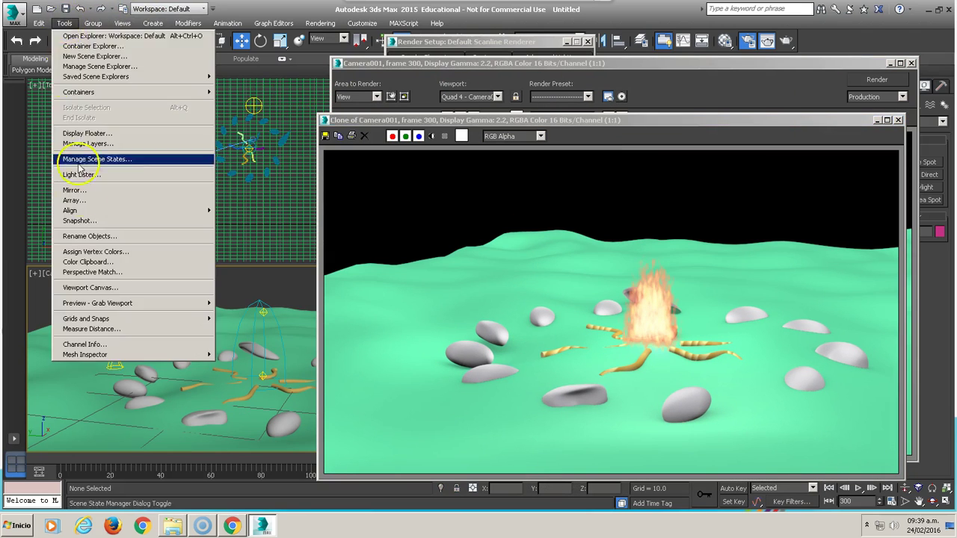
click(67, 179)
drag(485, 240, 77, 38)
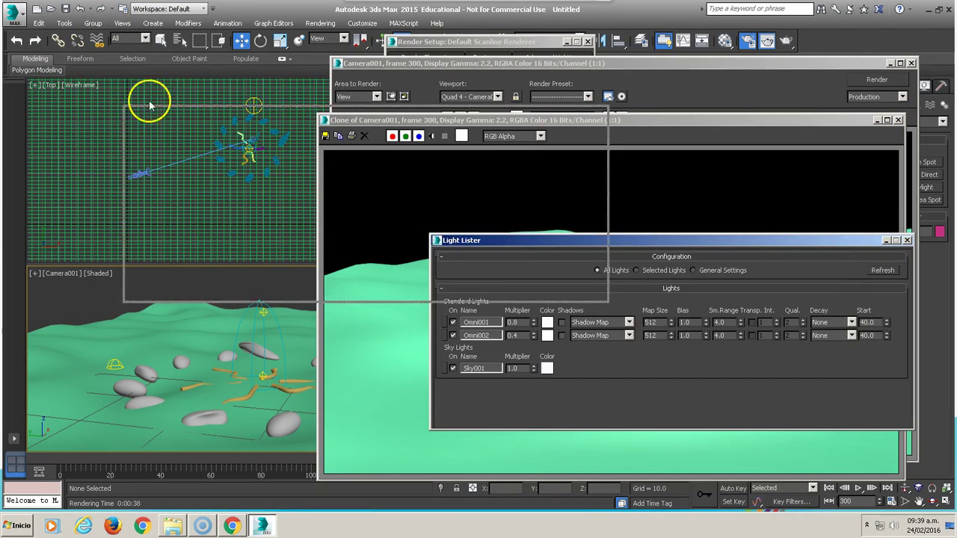
click(103, 166)
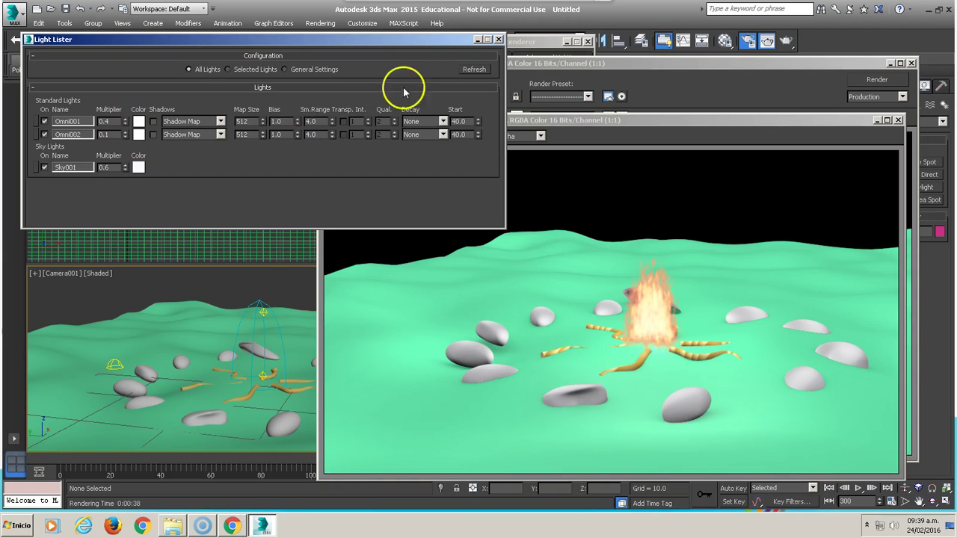
click(498, 39)
click(321, 24)
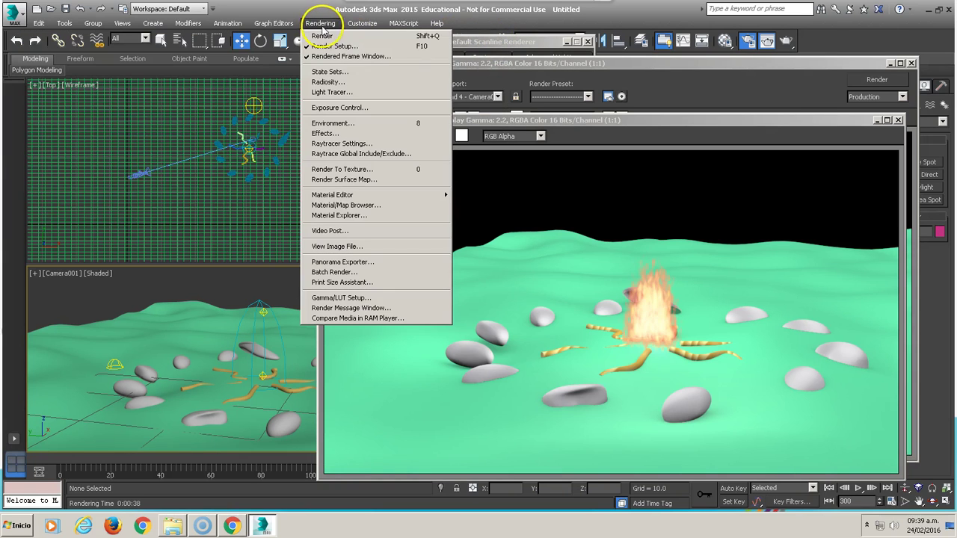
Enable Light Tracer and re-render frame 300 with the dimmer lights, then close the render window
click(327, 92)
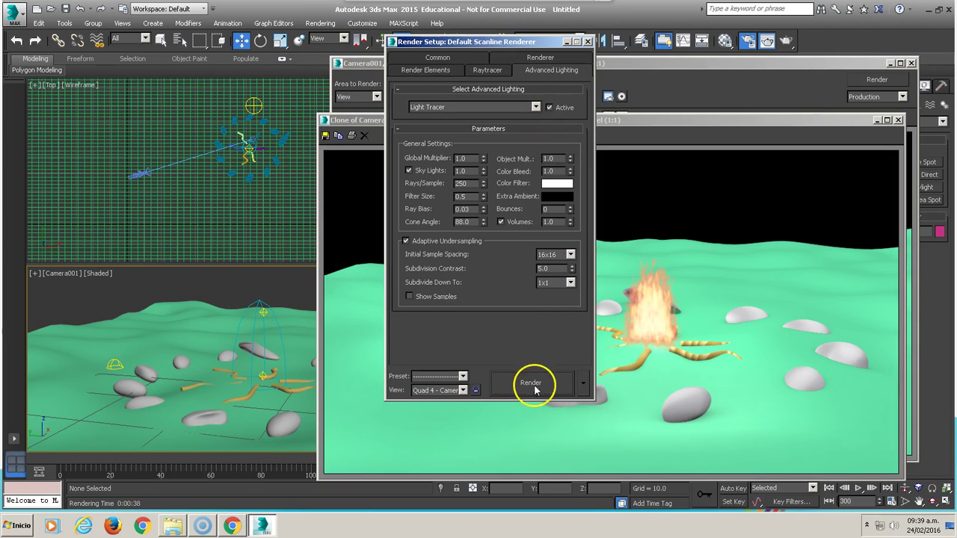
click(545, 380)
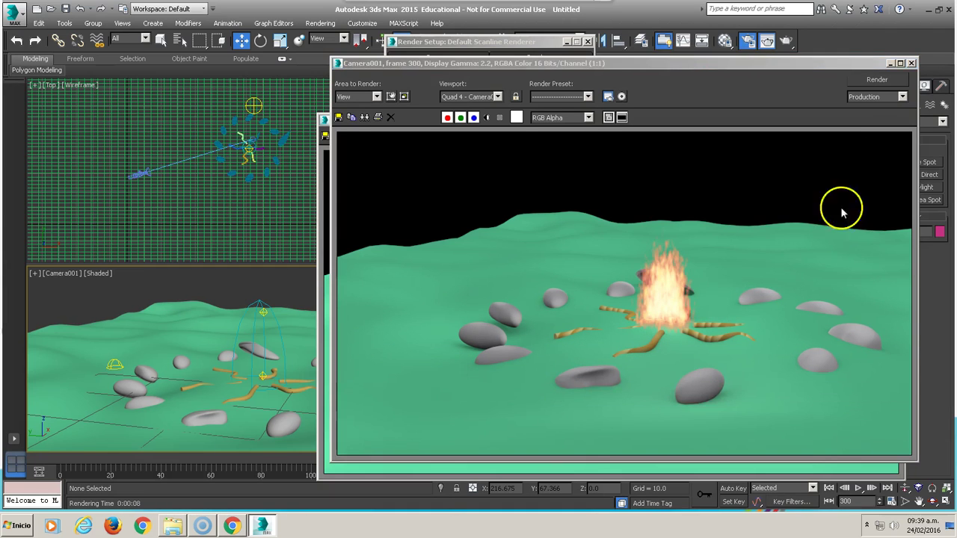
click(911, 62)
click(264, 310)
Delete Omni002 and set the Omni001 multiplier to 0.2 and Sky001 to 0.4
click(287, 332)
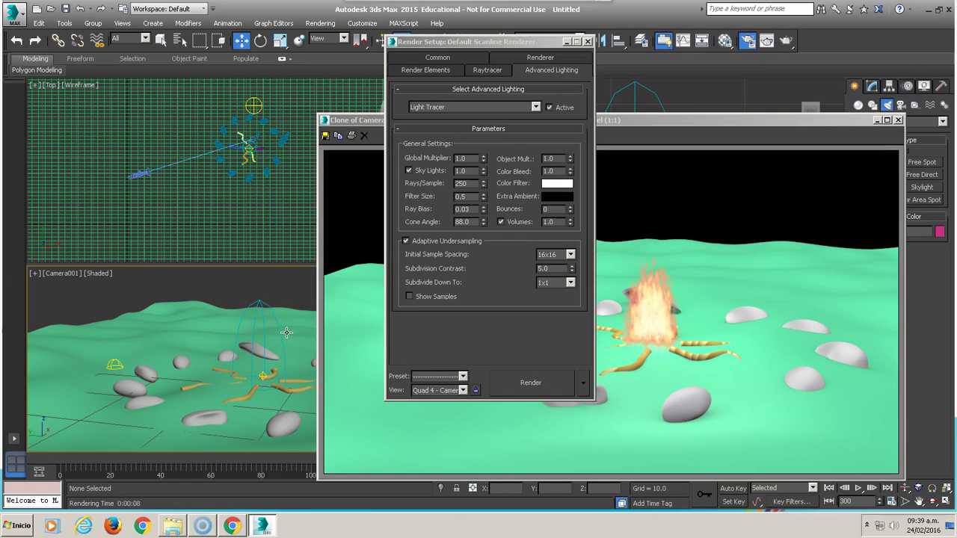
click(262, 375)
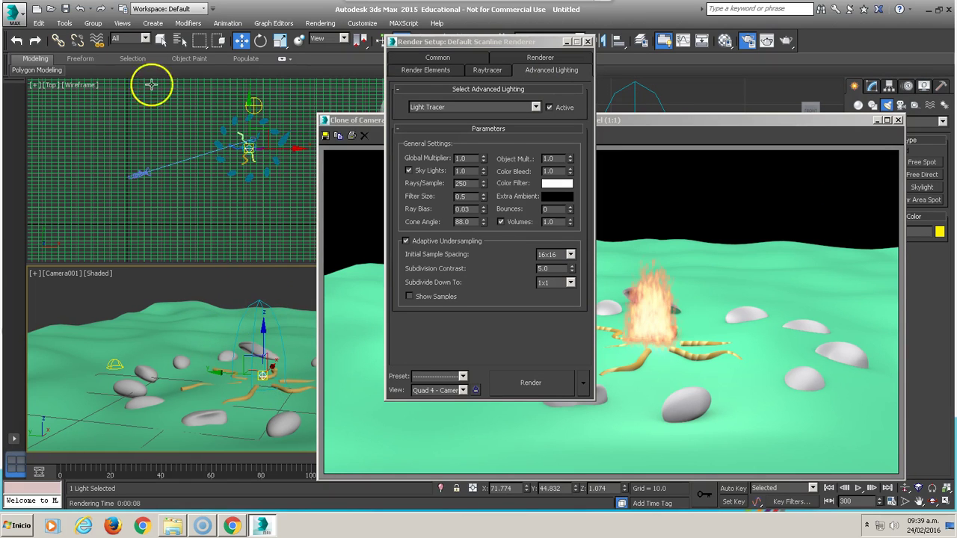
click(64, 23)
click(64, 175)
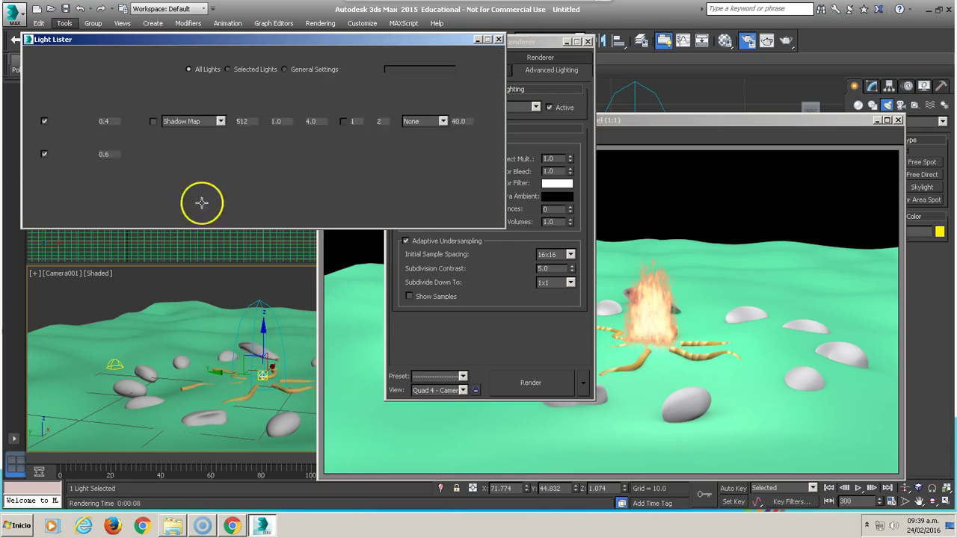
click(125, 157)
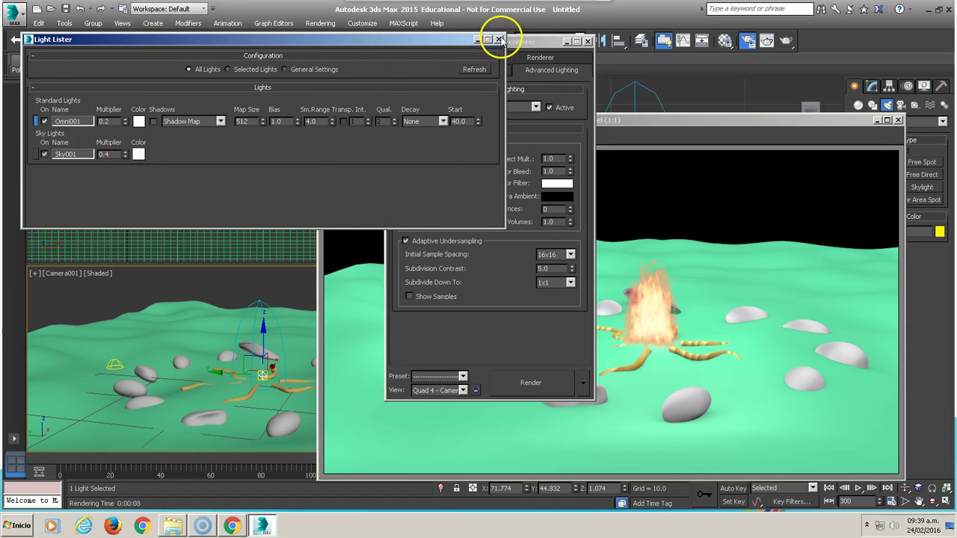
click(499, 39)
click(587, 41)
Re-render the camera view and close the result to compare it with the cloned render
mouse_move(382, 133)
mouse_down()
mouse_move(399, 82)
mouse_move(306, 169)
mouse_move(331, 89)
mouse_up()
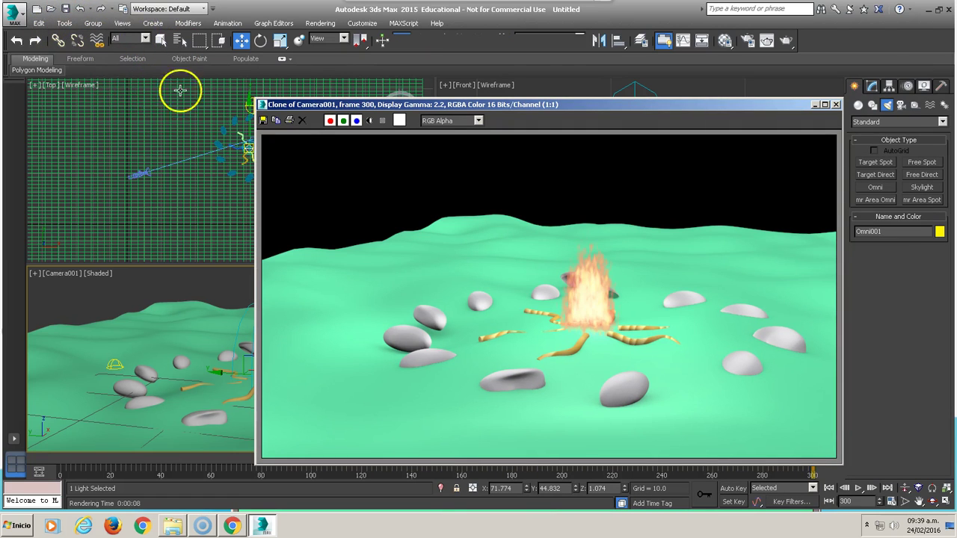
click(788, 43)
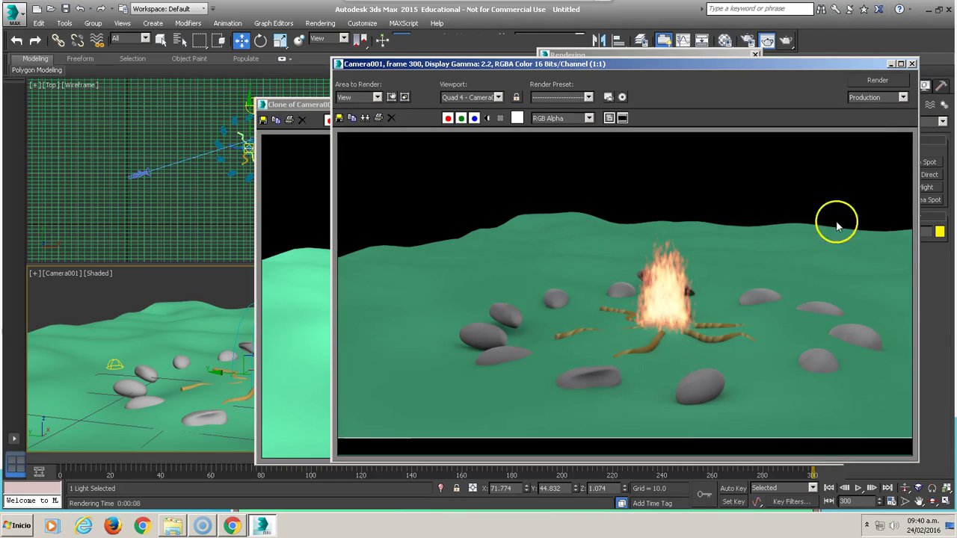
click(912, 63)
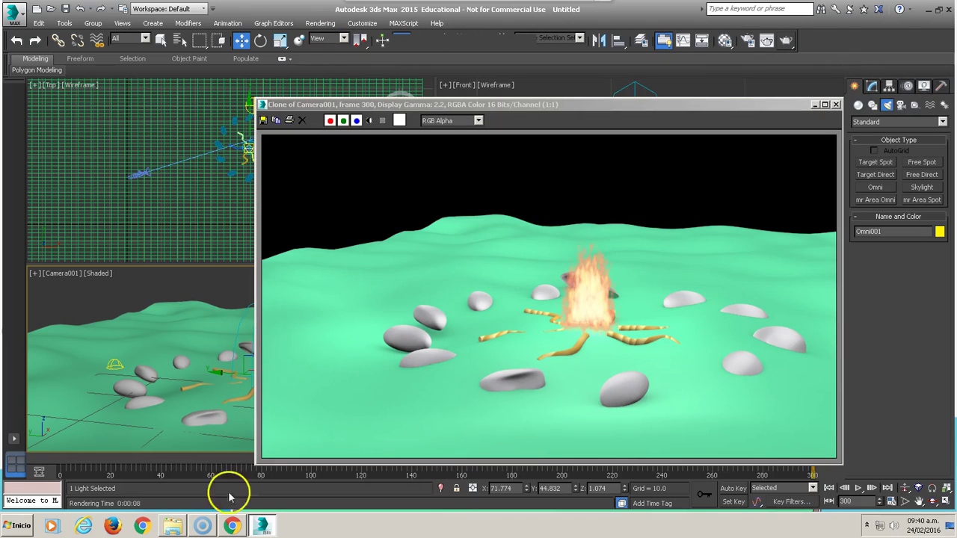